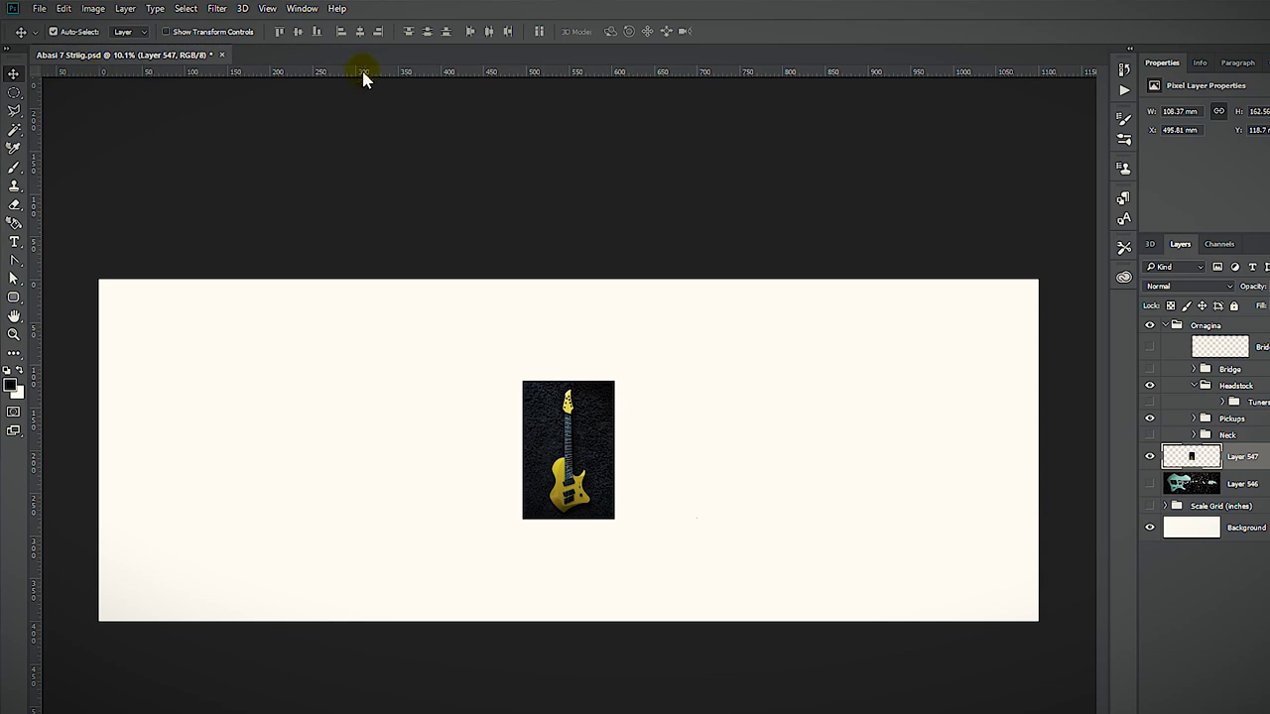
# - Review the document's width and height in Image Size, first in millimeters and then in inches
pyautogui.rightClick(363, 78)
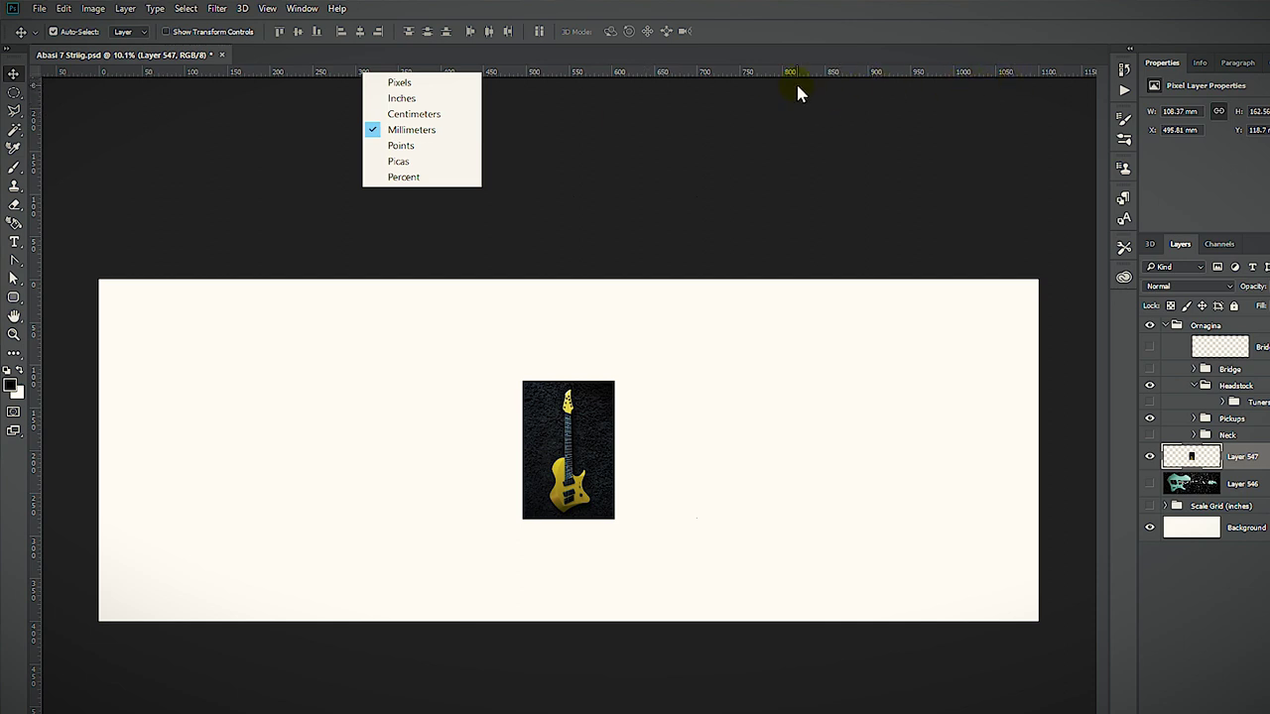
pyautogui.click(611, 340)
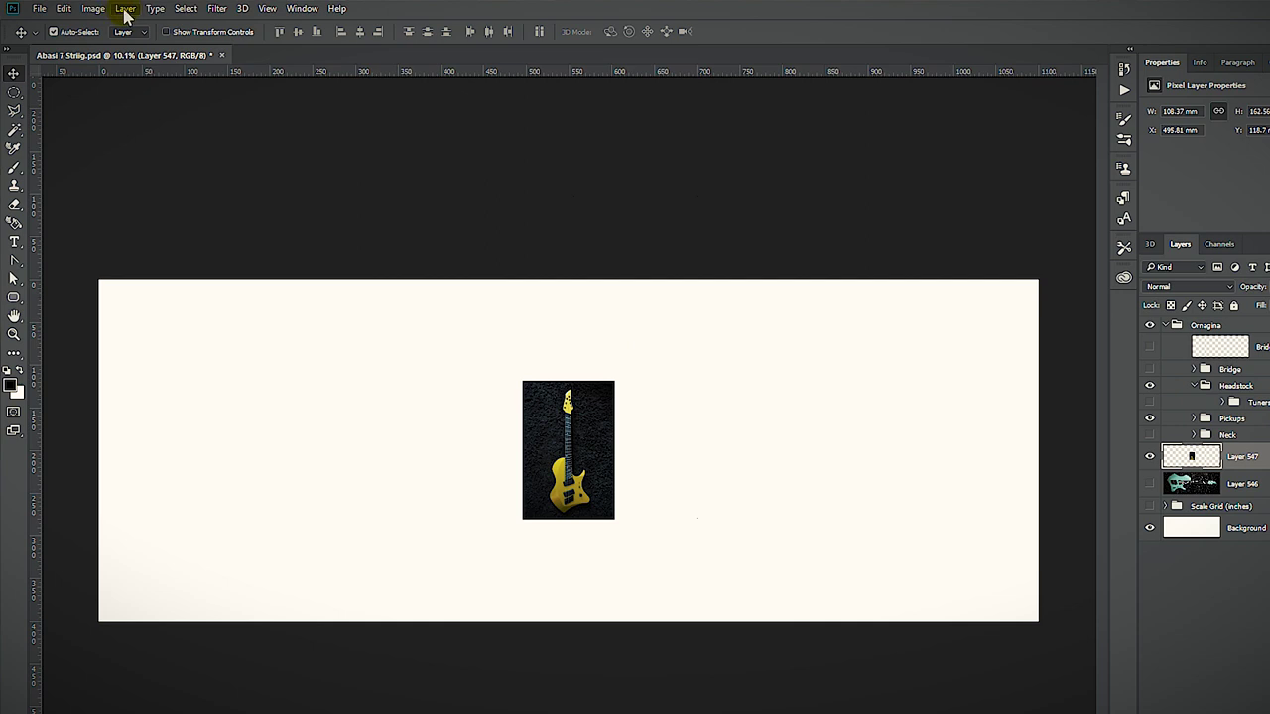
pyautogui.click(93, 9)
pyautogui.click(114, 132)
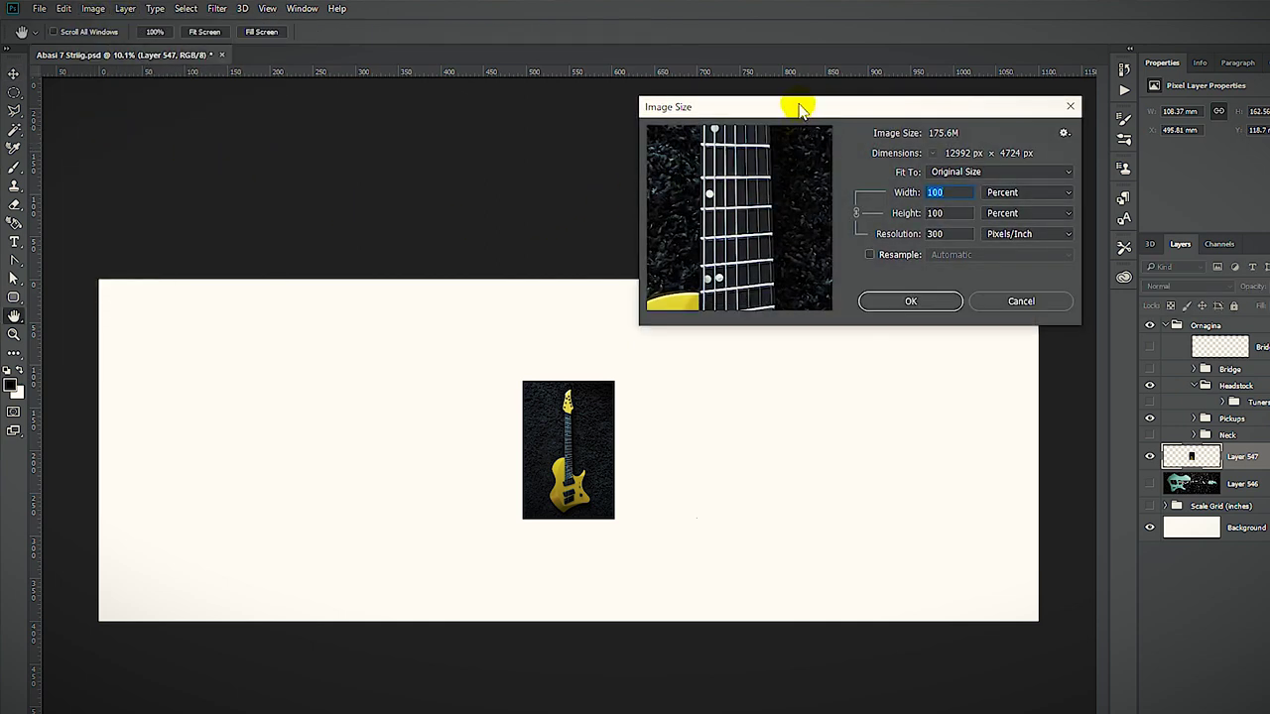
pyautogui.moveTo(801, 106); pyautogui.dragTo(395, 271)
pyautogui.click(585, 359)
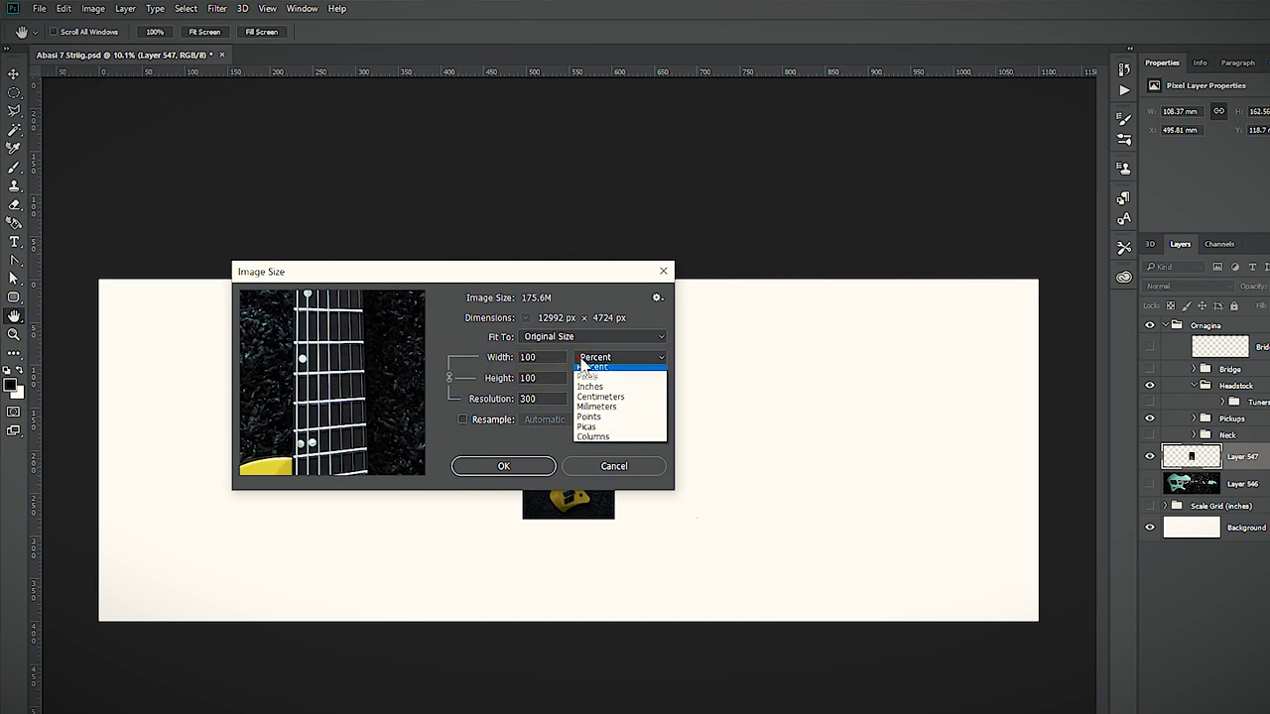
pyautogui.click(600, 407)
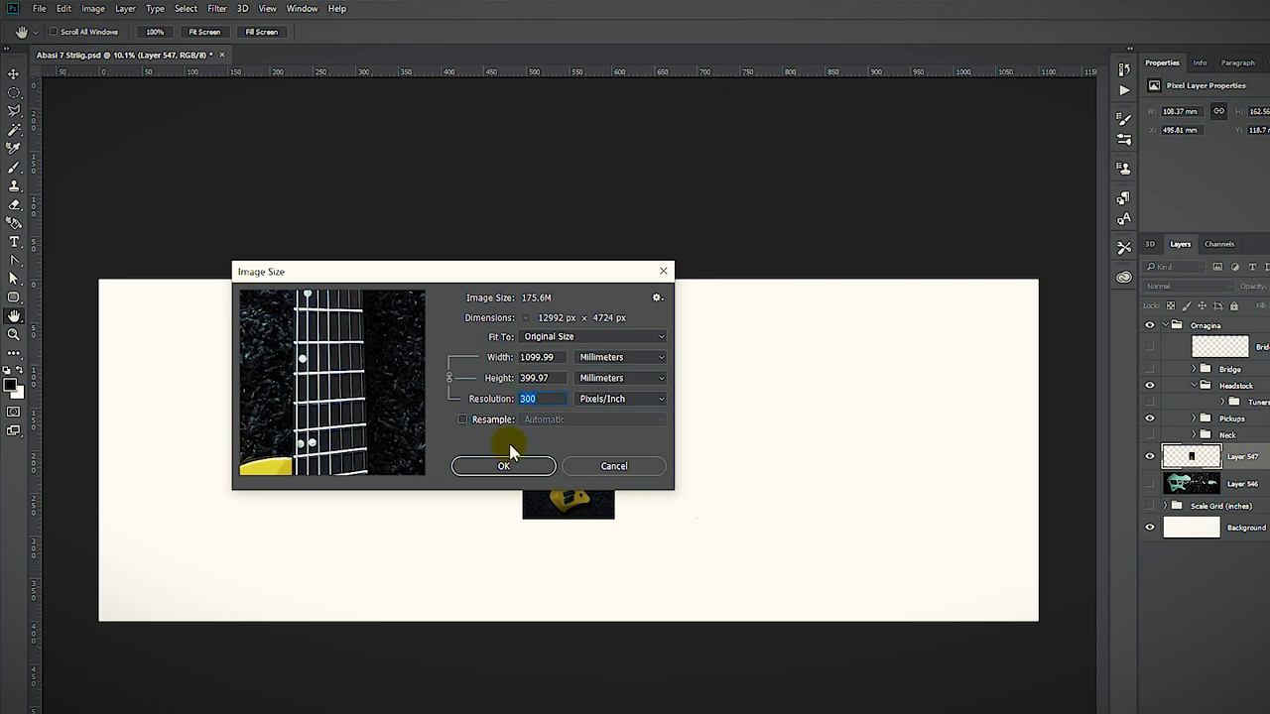
pyautogui.click(612, 359)
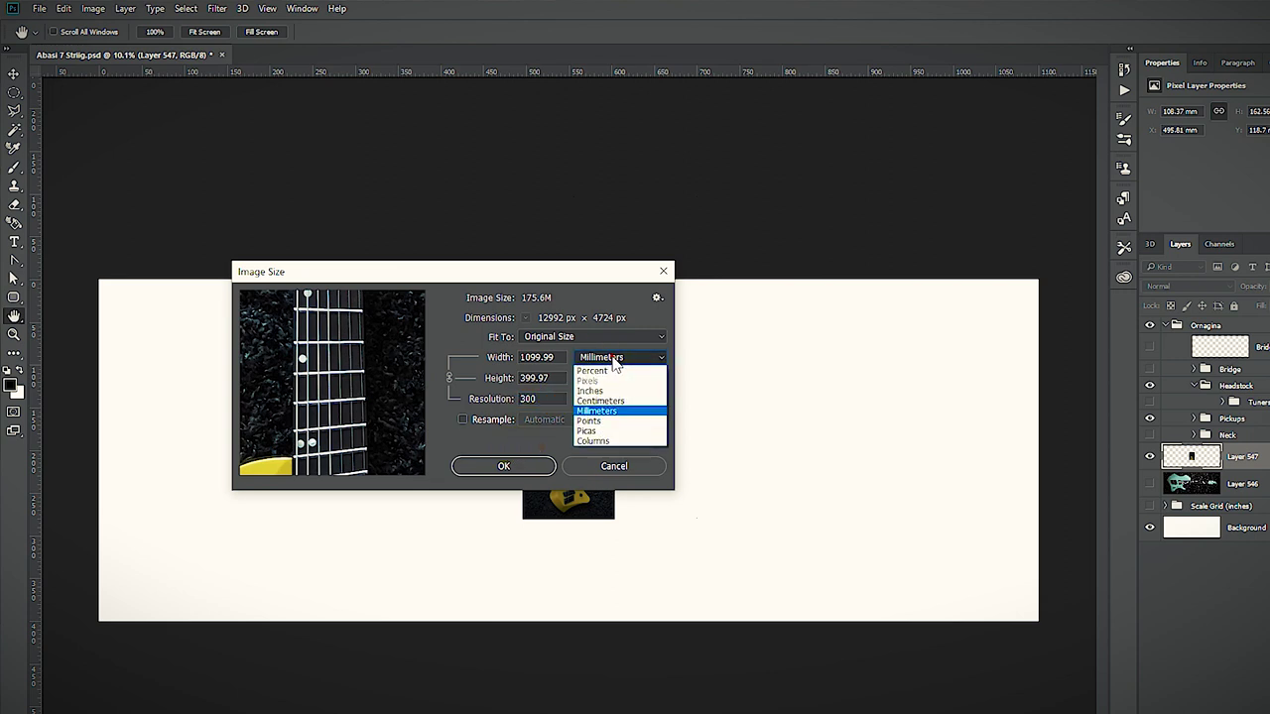
pyautogui.click(606, 391)
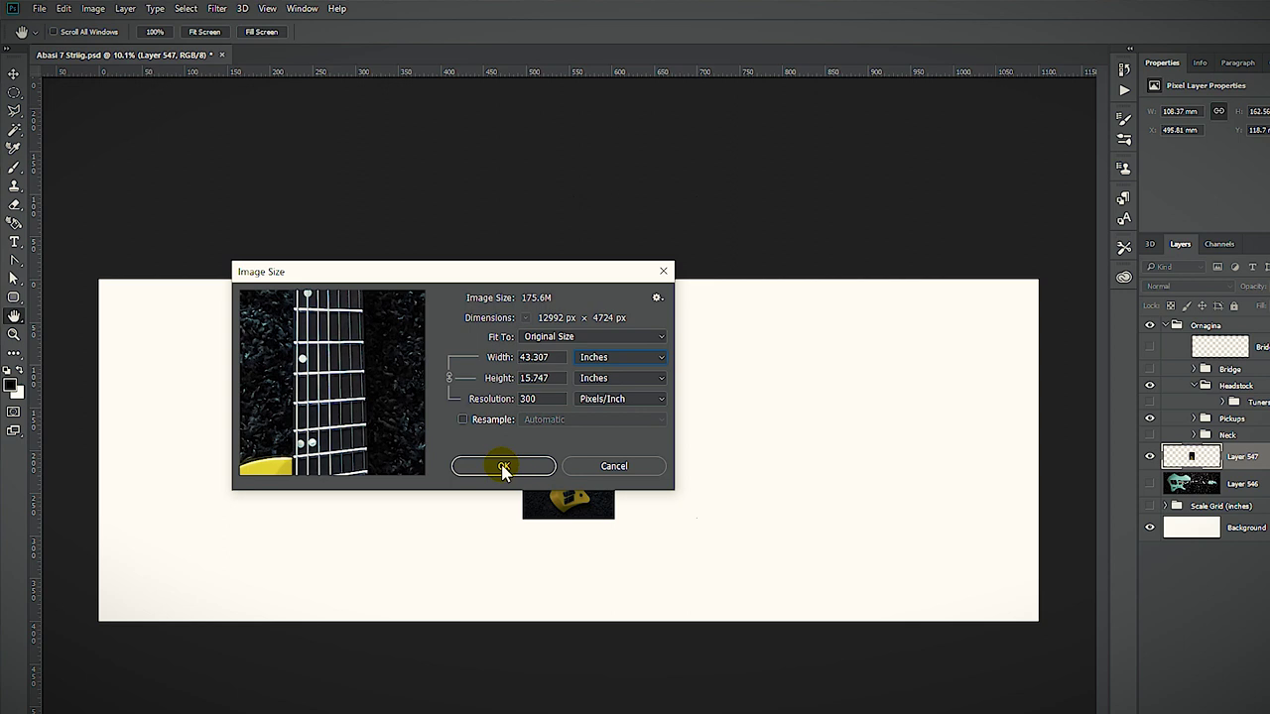
pyautogui.click(503, 467)
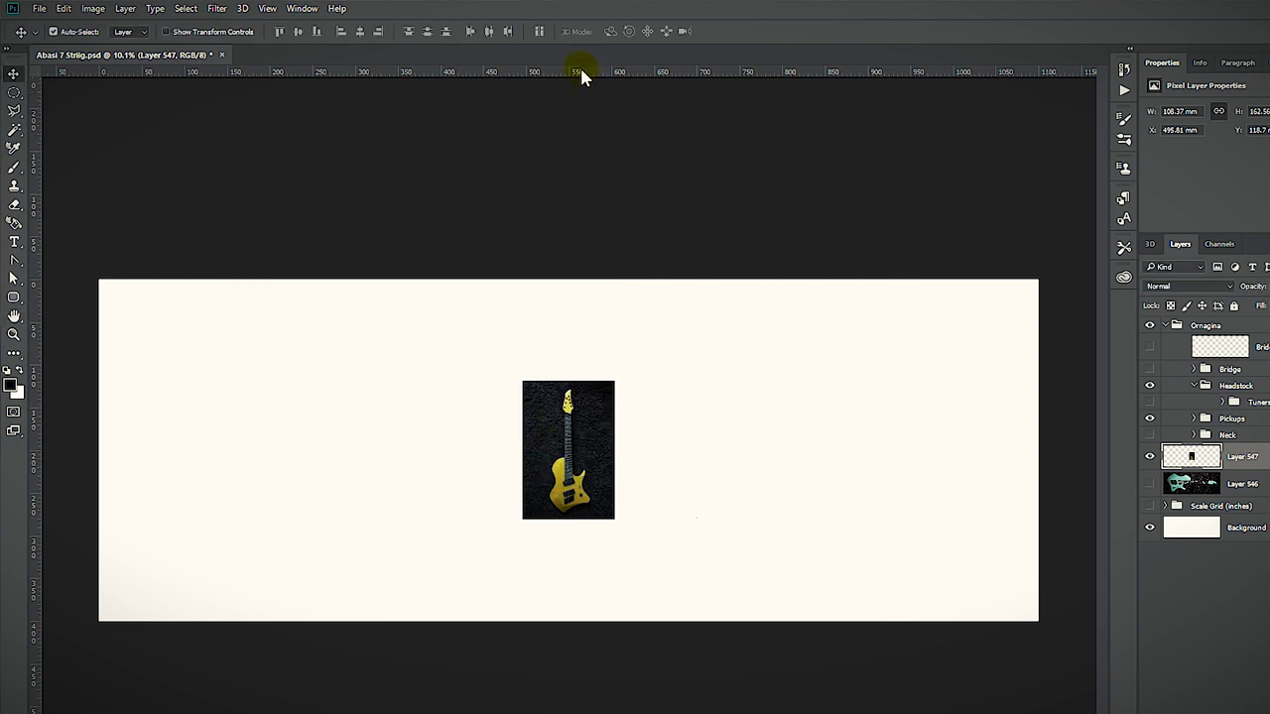
# - Set the ruler units to inches and place a vertical guide about 10.3 in from the canvas's left edge
pyautogui.rightClick(581, 73)
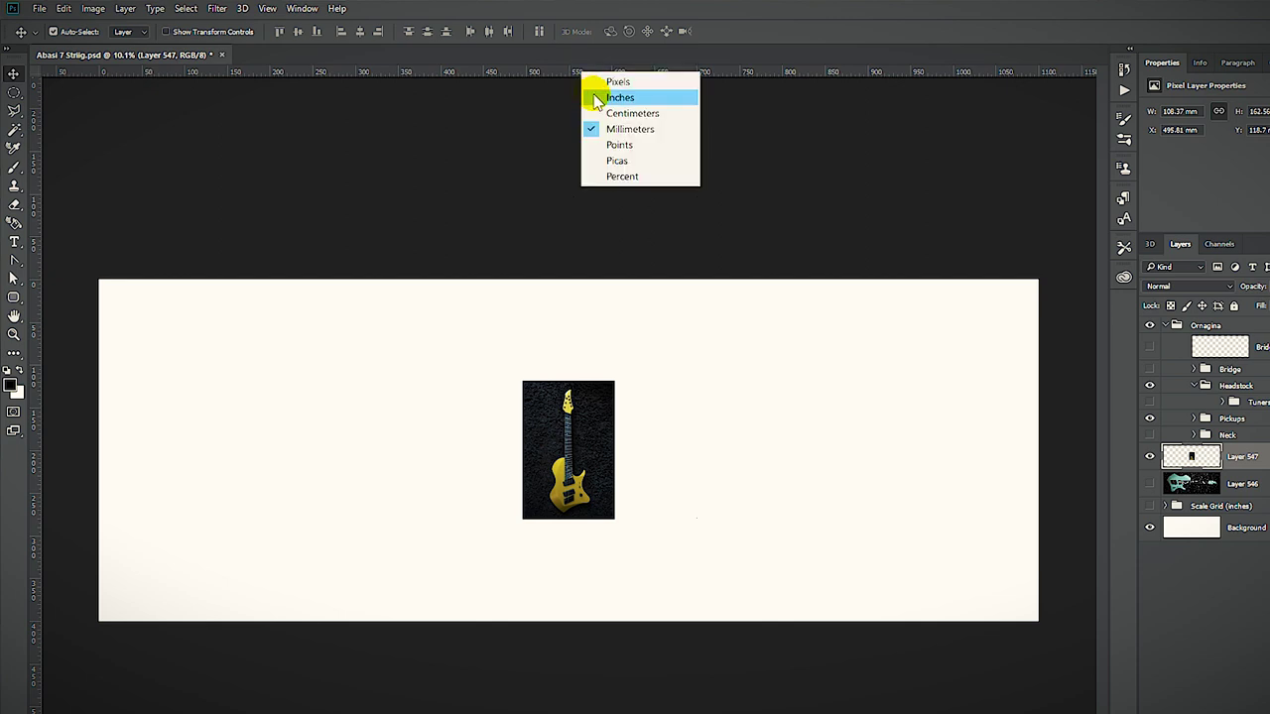
pyautogui.click(601, 97)
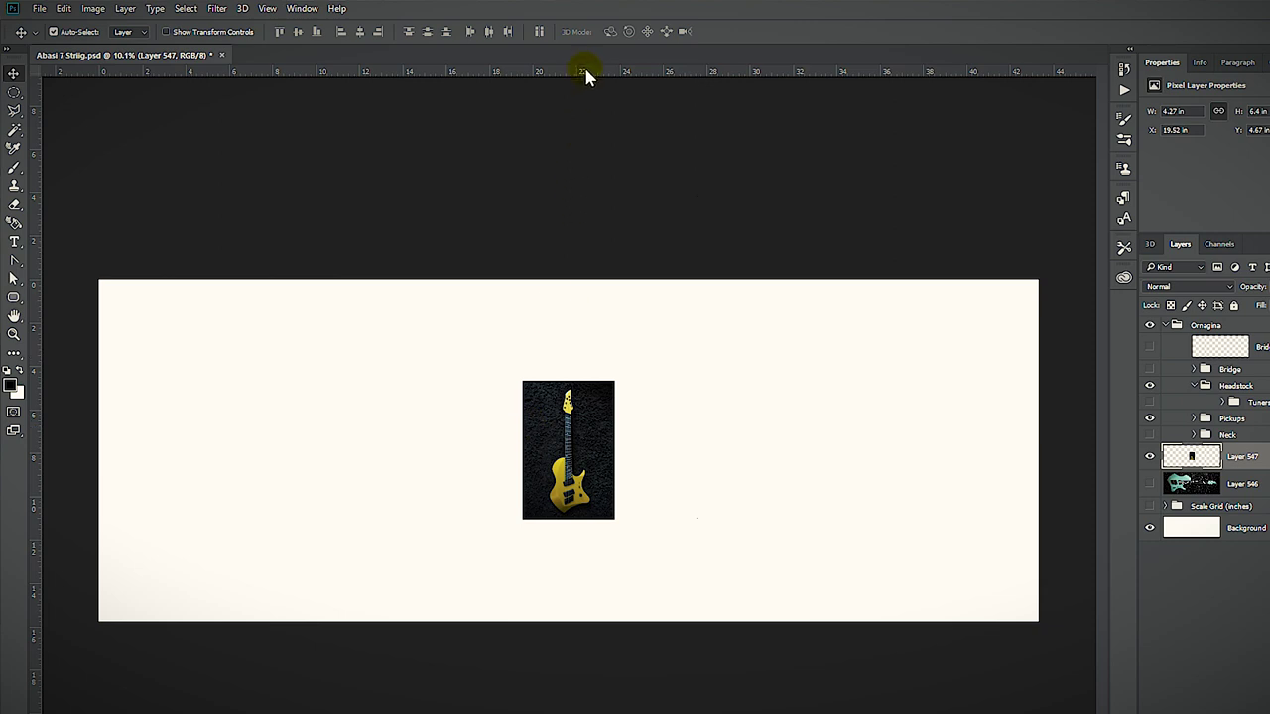
pyautogui.moveTo(585, 74)
pyautogui.mouseDown()
pyautogui.moveTo(588, 127)
pyautogui.moveTo(595, 71)
pyautogui.mouseUp()
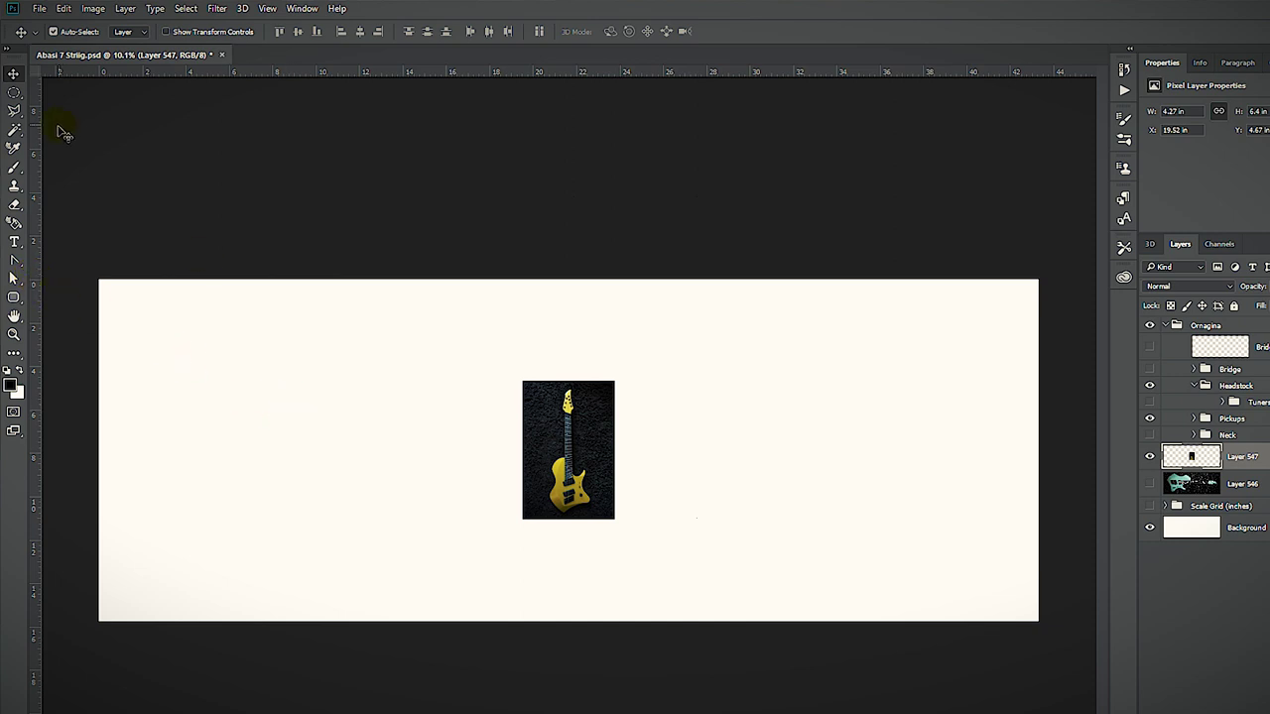
pyautogui.moveTo(36, 158); pyautogui.dragTo(323, 363)
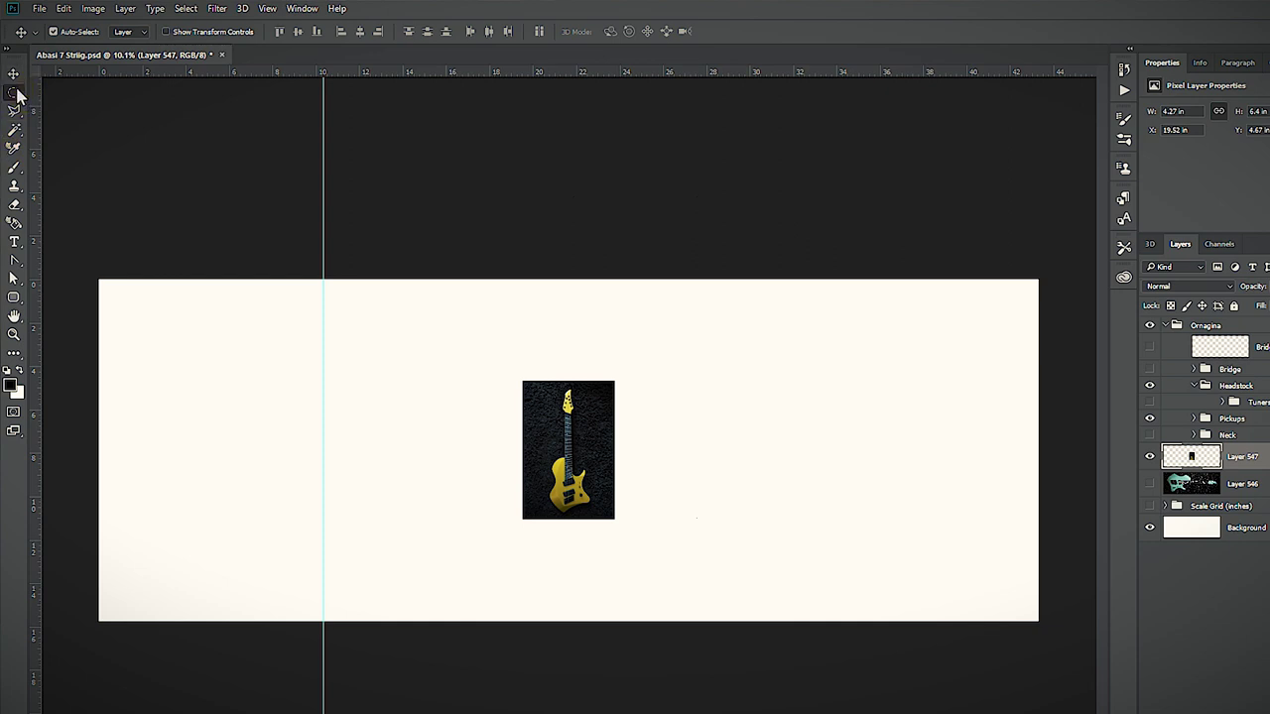
pyautogui.rightClick(17, 94)
pyautogui.click(49, 92)
pyautogui.click(324, 306)
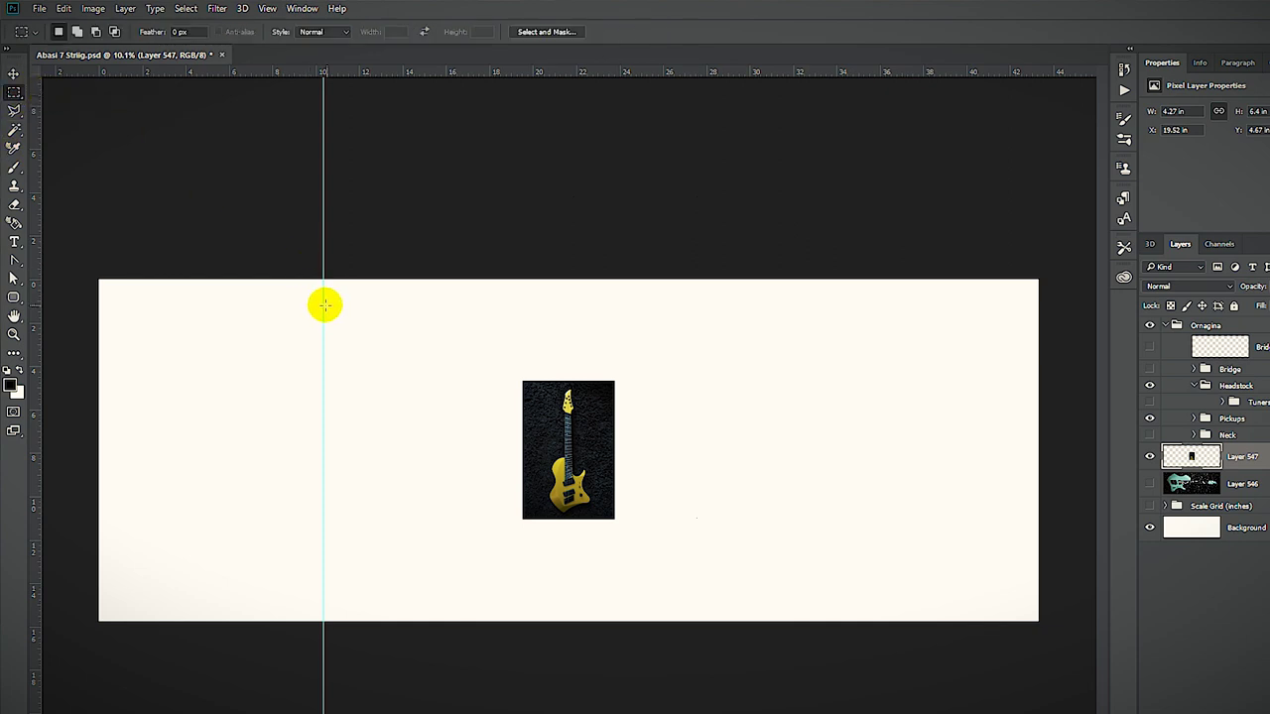
pyautogui.moveTo(322, 306); pyautogui.dragTo(877, 525)
pyautogui.hotkey('ctrl', 'd')
pyautogui.moveTo(36, 71); pyautogui.dragTo(245, 124)
# - Set the ruler units to percent and place a horizontal guide at the canvas's mid-height
pyautogui.rightClick(304, 71)
pyautogui.click(359, 173)
pyautogui.moveTo(429, 72); pyautogui.dragTo(168, 449)
pyautogui.press('v')
# - Set the ruler units to inches and move the ruler origin to the intersection of the two guides
pyautogui.rightClick(36, 373)
pyautogui.click(68, 399)
pyautogui.moveTo(36, 71); pyautogui.dragTo(324, 450)
# - Place a second vertical guide about 25.5 in to the right of the ruler origin
pyautogui.moveTo(37, 227); pyautogui.dragTo(873, 371)
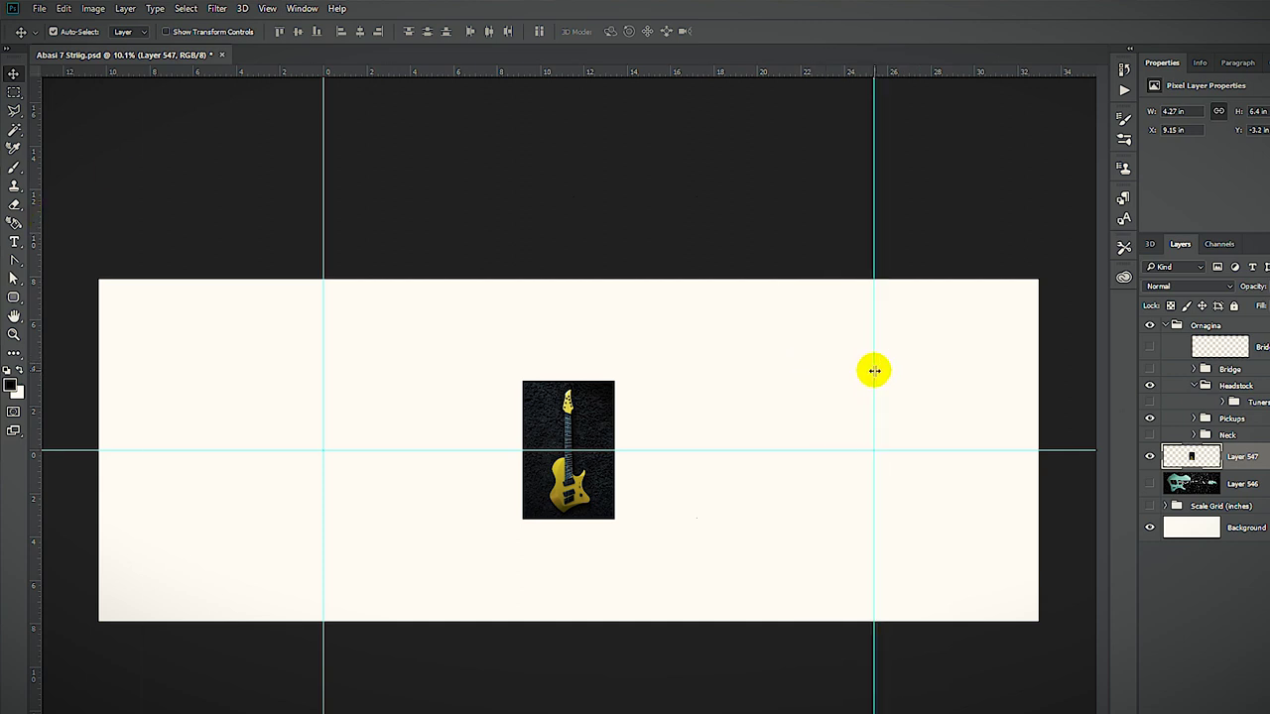
pyautogui.scroll(8, 873, 373)
pyautogui.moveTo(865, 414); pyautogui.dragTo(904, 422)
pyautogui.scroll(5, 906, 426)
pyautogui.scroll(-15, 343, 445)
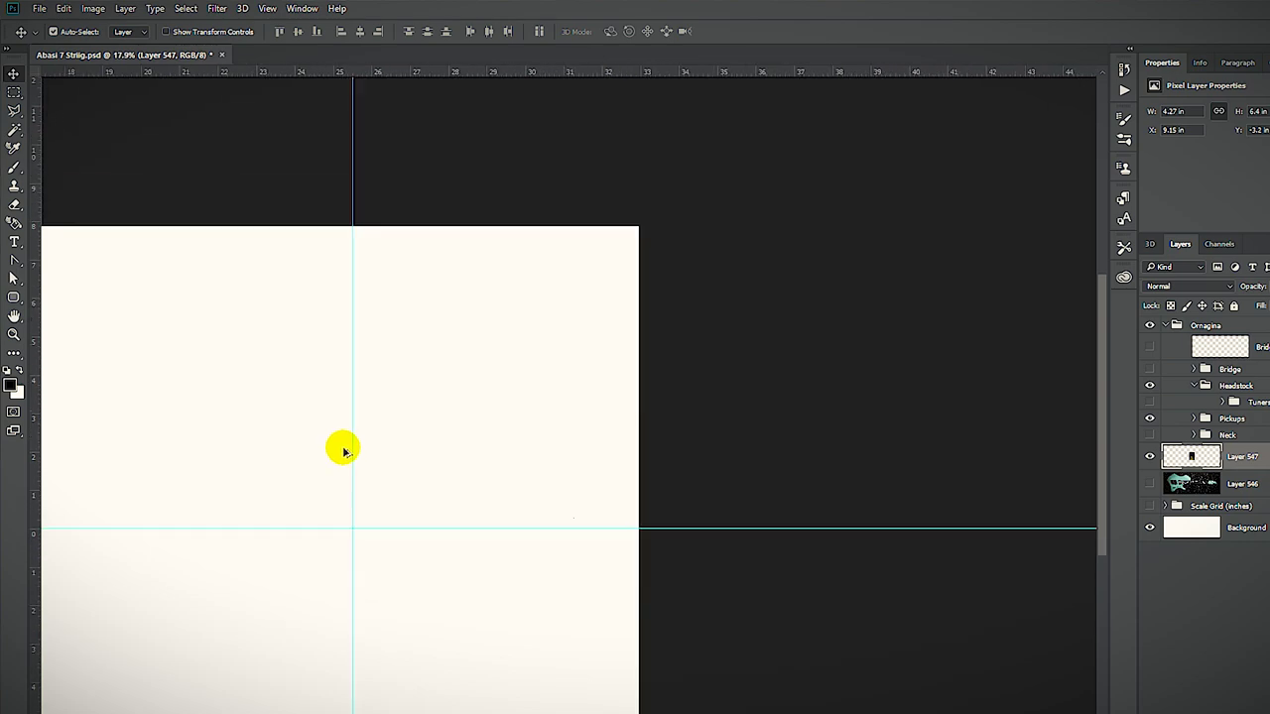
# - Free-transform the guitar photo layer, rotating it 90° and enlarging it to about 567.5%
pyautogui.hotkey('ctrl', 't')
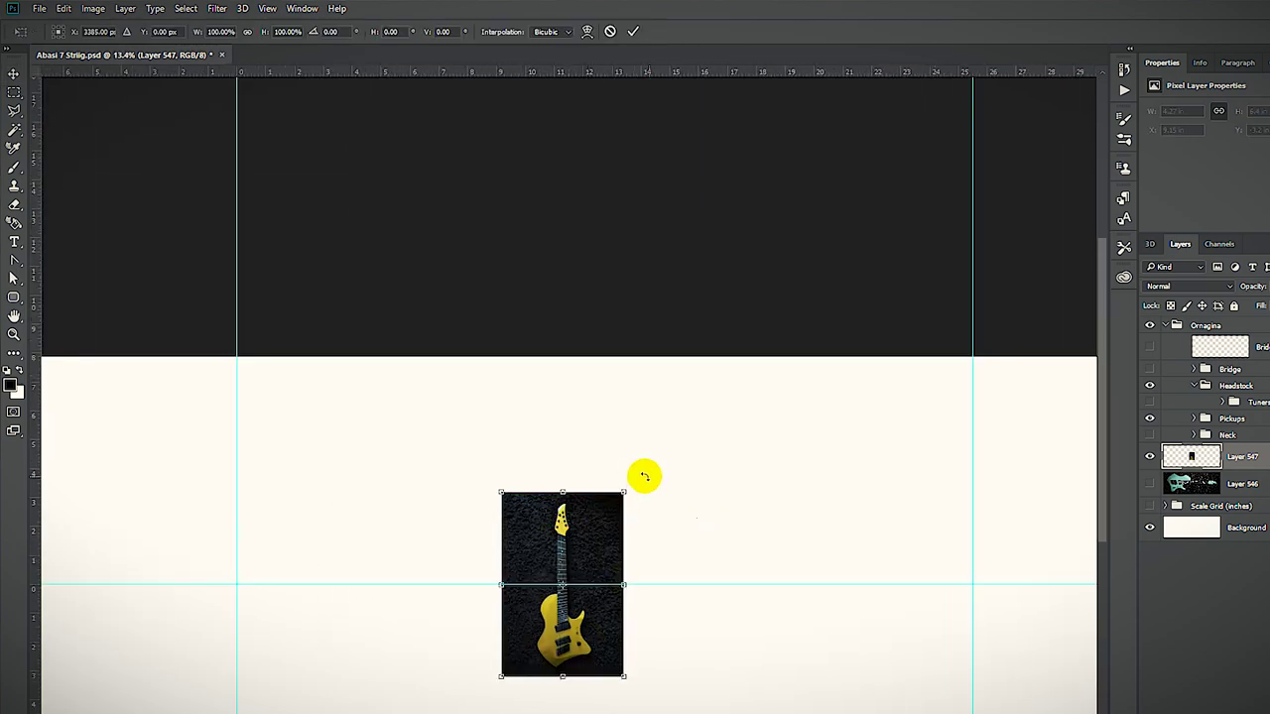
pyautogui.moveTo(643, 478); pyautogui.dragTo(689, 685)
pyautogui.moveTo(655, 523); pyautogui.dragTo(516, 433)
pyautogui.hscroll(-8, 569, 397)
pyautogui.moveTo(1096, 169); pyautogui.dragTo(1055, 101)
pyautogui.scroll(-2, 1002, 139)
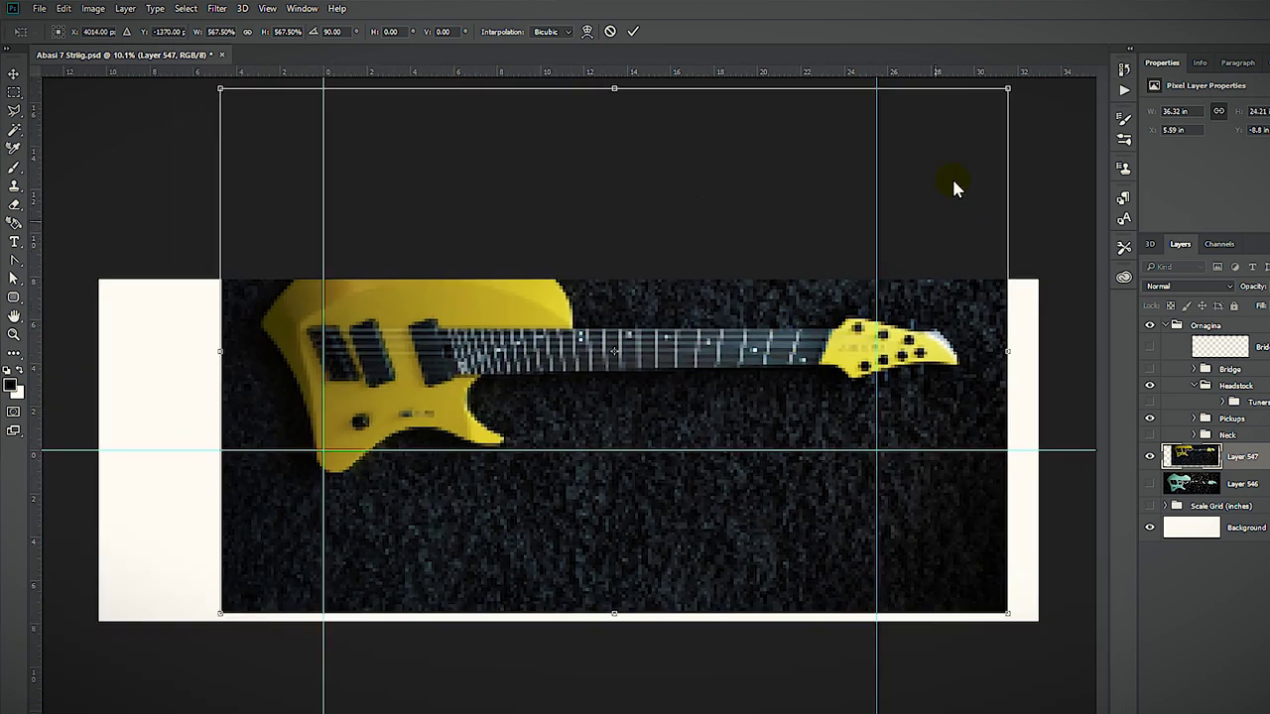
# - Enlarge the guitar photo further to about 684% and position its neck over the horizontal guide
pyautogui.moveTo(1005, 612); pyautogui.dragTo(1075, 679)
pyautogui.moveTo(221, 666); pyautogui.dragTo(152, 710)
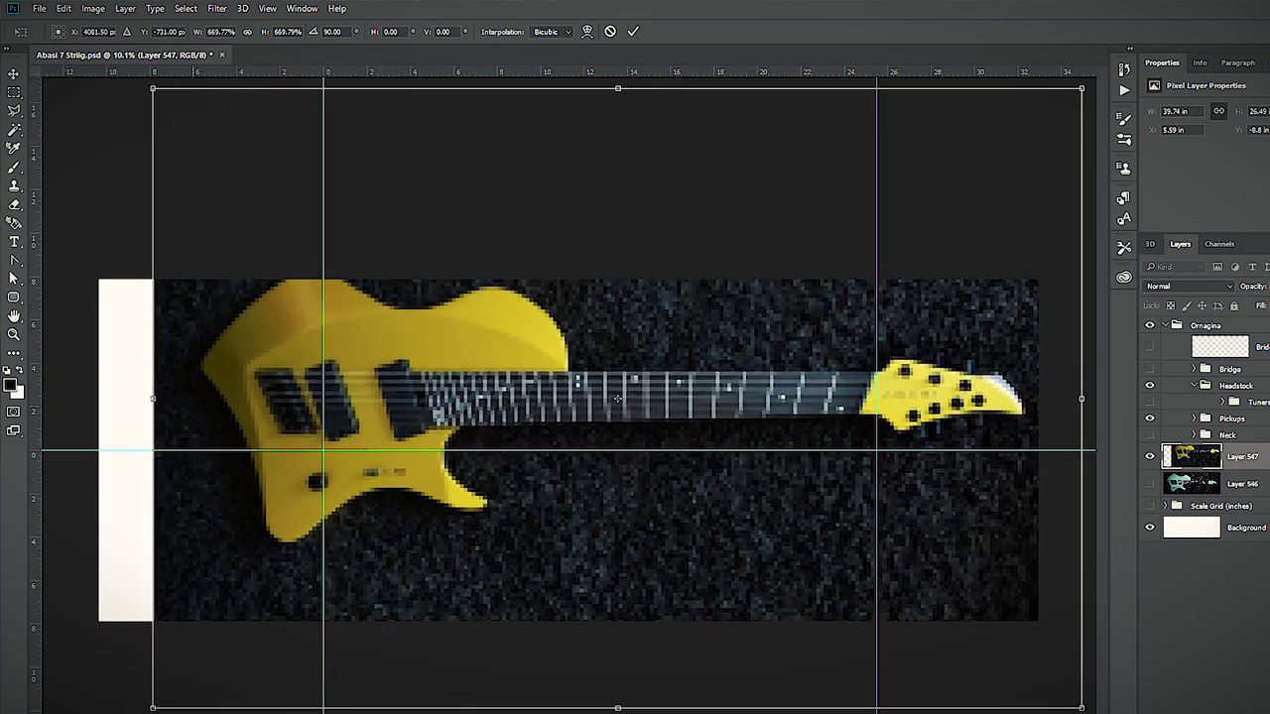
pyautogui.moveTo(409, 584); pyautogui.dragTo(424, 632)
pyautogui.moveTo(159, 452); pyautogui.dragTo(152, 451)
pyautogui.moveTo(361, 695); pyautogui.dragTo(372, 702)
pyautogui.moveTo(163, 458); pyautogui.dragTo(156, 458)
# - Shift the guitar photo right to line up the bridge saddles with the vertical guide at zero
pyautogui.scroll(9, 328, 501)
pyautogui.scroll(3, 296, 470)
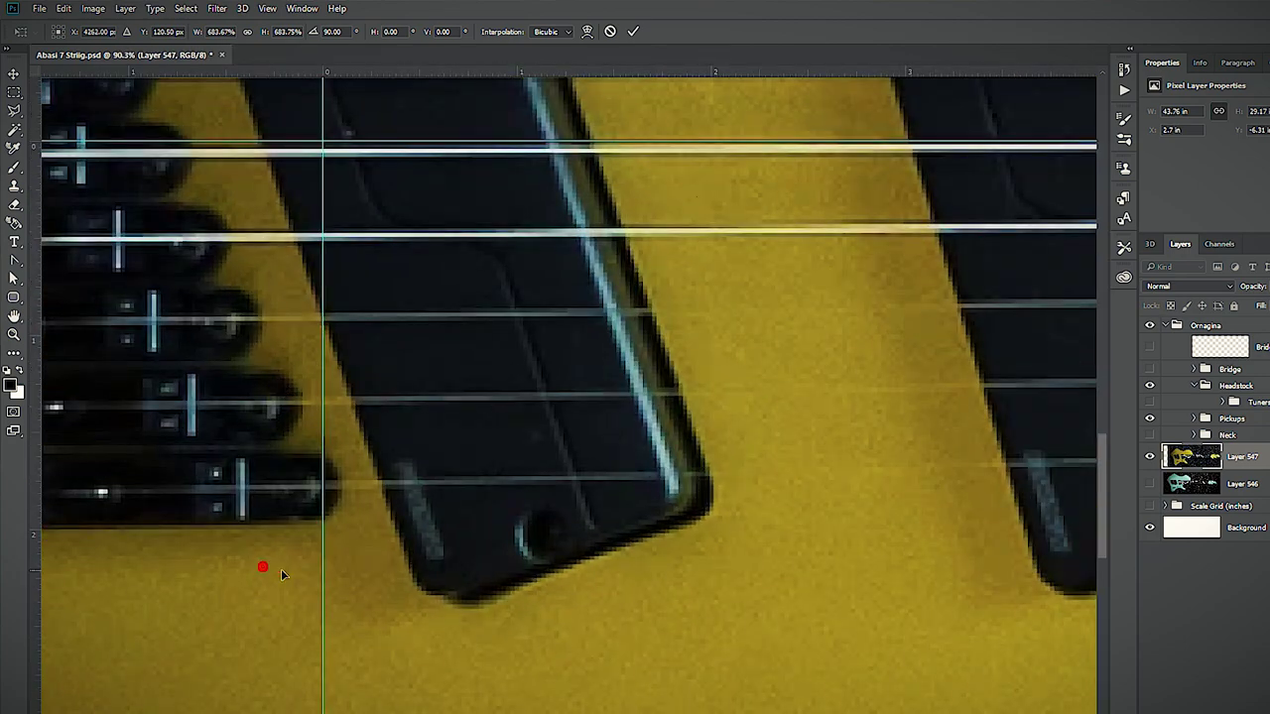
pyautogui.moveTo(377, 603); pyautogui.dragTo(463, 604)
# - Scale the guitar photo down to about 673.9% to fit the nut to the second vertical guide
pyautogui.scroll(-8, 670, 517)
pyautogui.hscroll(10, 666, 516)
pyautogui.scroll(-5, 297, 447)
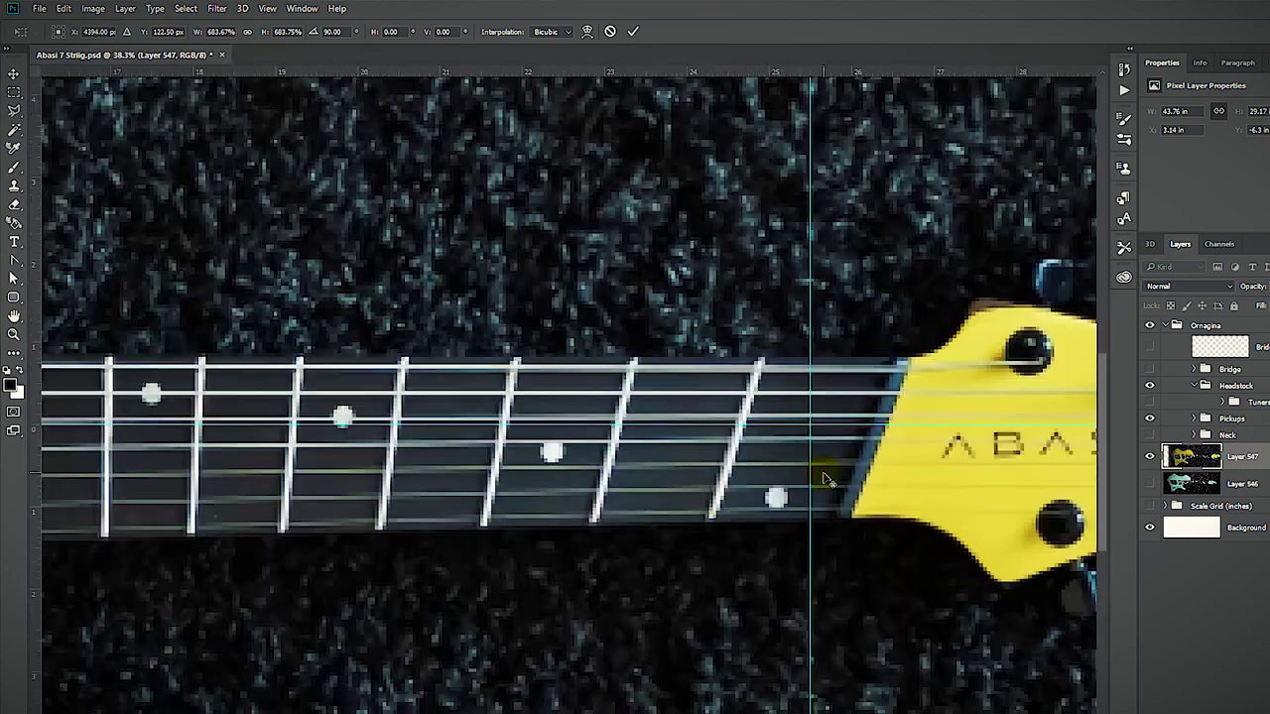
pyautogui.moveTo(1065, 713); pyautogui.dragTo(1052, 713)
pyautogui.scroll(11, 851, 458)
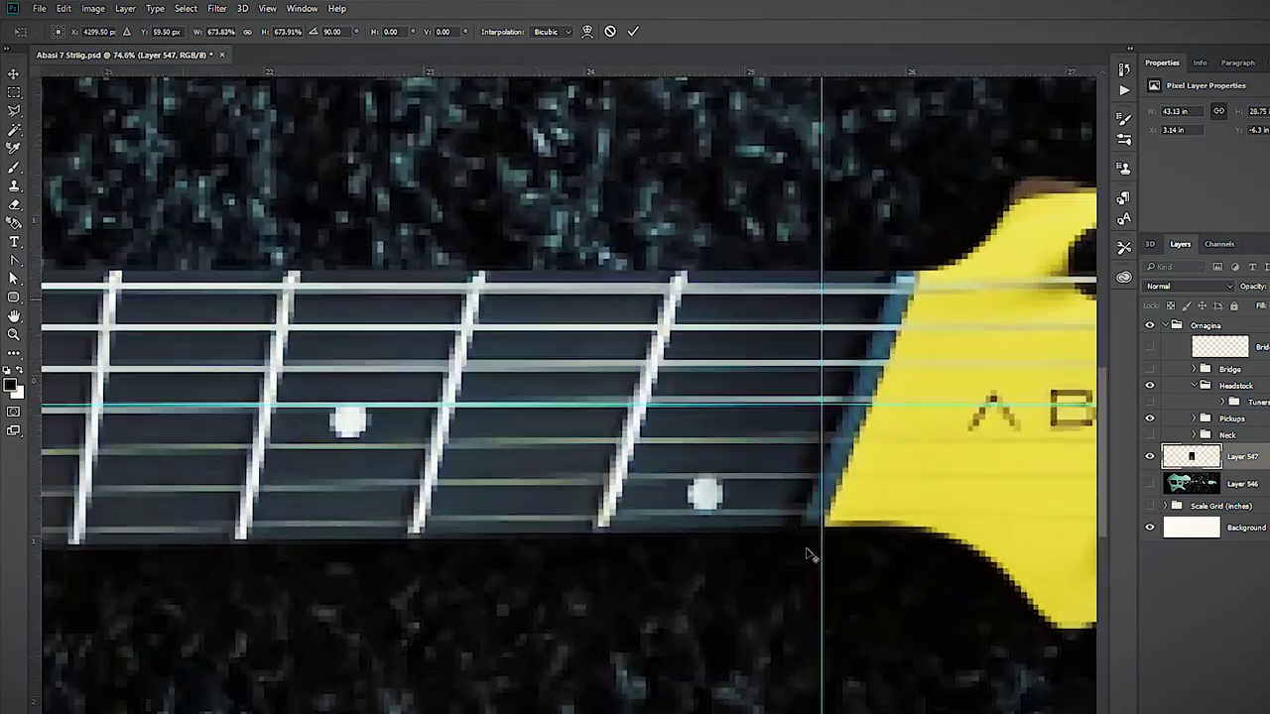
pyautogui.scroll(-7, 625, 545)
# - Reposition the guitar photo and rotate it to 90.48° to level the strings along the horizontal guide
pyautogui.moveTo(233, 535); pyautogui.dragTo(1012, 515)
pyautogui.scroll(8, 485, 537)
pyautogui.moveTo(500, 581); pyautogui.dragTo(518, 522)
pyautogui.scroll(-8, 757, 453)
pyautogui.moveTo(949, 460); pyautogui.dragTo(213, 478)
pyautogui.moveTo(544, 409); pyautogui.dragTo(256, 322)
pyautogui.moveTo(1058, 312); pyautogui.dragTo(1058, 318)
pyautogui.moveTo(493, 425); pyautogui.dragTo(496, 429)
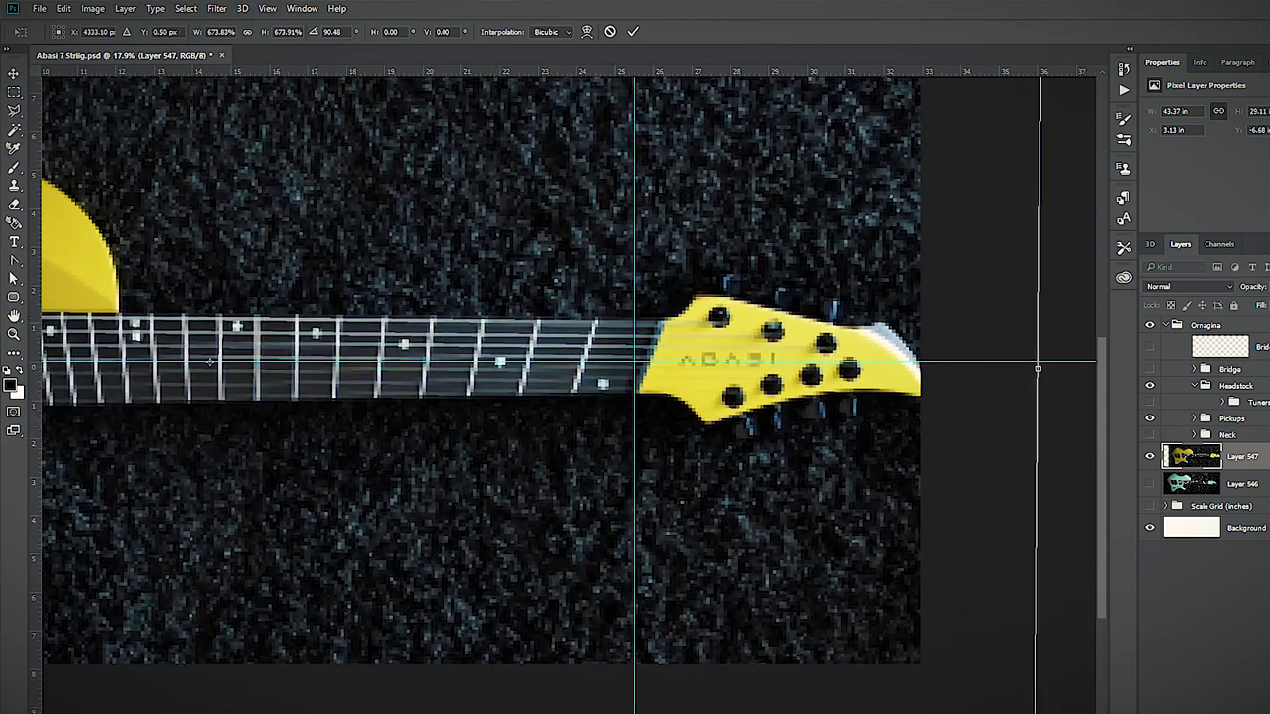
# - Nudge the guitar photo down slightly to bring the middle string onto the horizontal guide
pyautogui.hscroll(-10, 1036, 368)
pyautogui.scroll(10, 350, 320)
pyautogui.hscroll(-5, 350, 321)
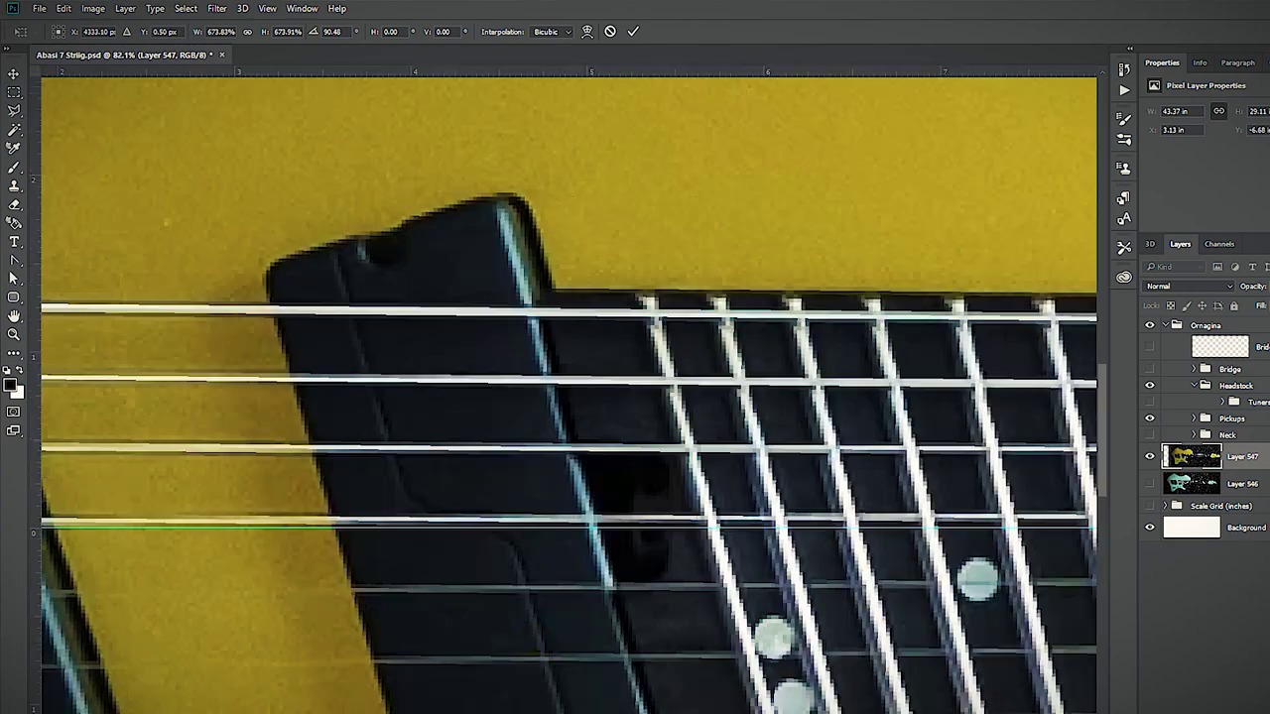
pyautogui.moveTo(567, 570); pyautogui.dragTo(568, 581)
pyautogui.press('Return')
# - Try rotation angles of 90.1° and 90.02° for the guitar photo to level the strings
pyautogui.scroll(-5, 992, 566)
pyautogui.hscroll(10, 992, 566)
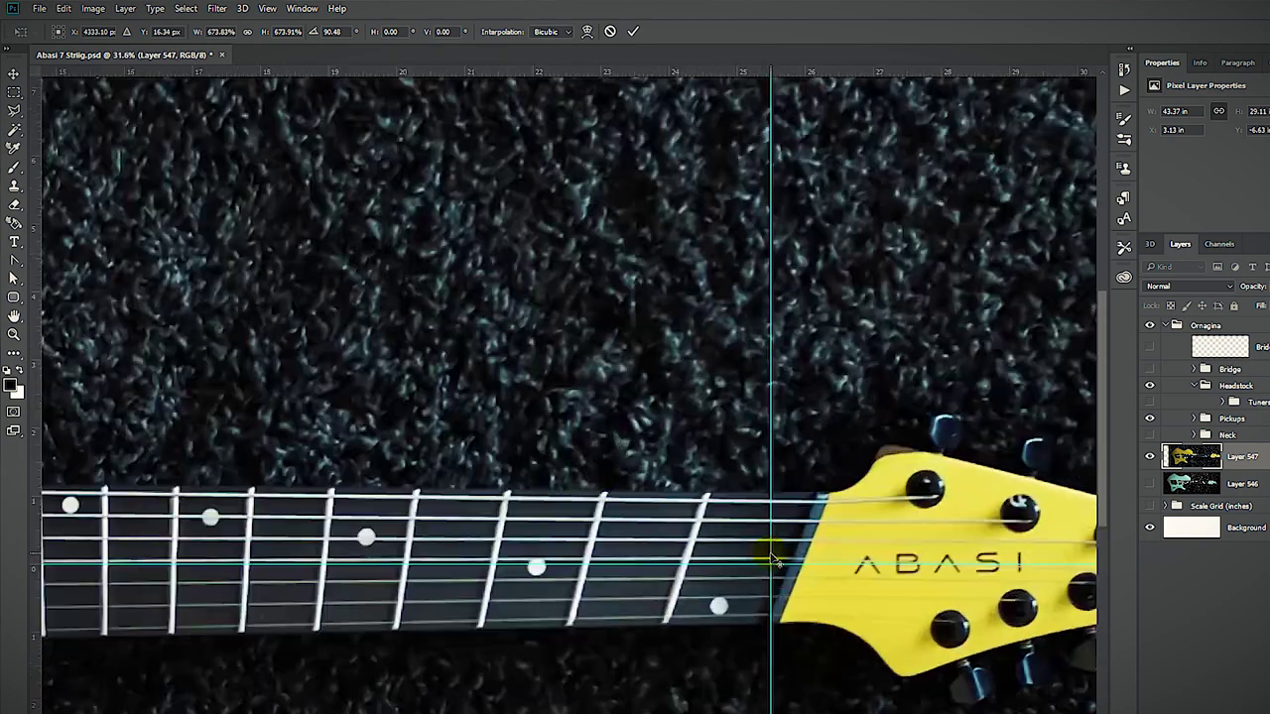
pyautogui.scroll(5, 788, 565)
pyautogui.scroll(-5, 804, 569)
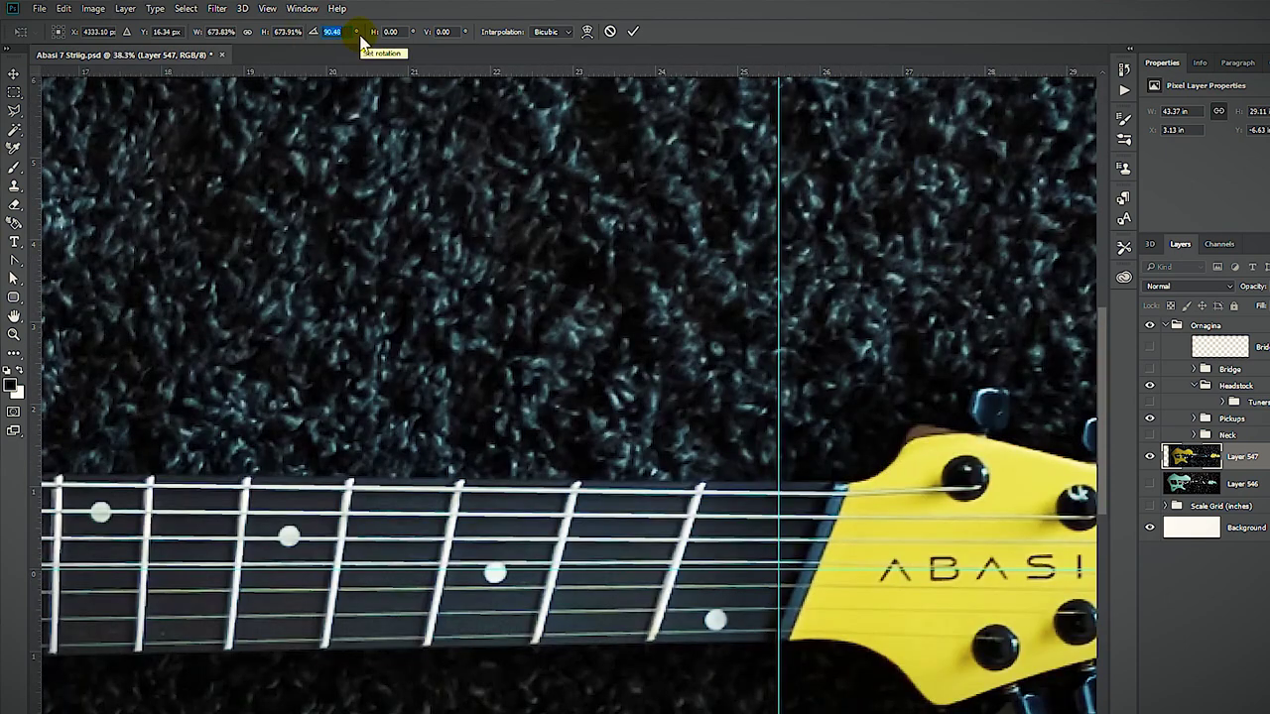
pyautogui.write('90.1')
pyautogui.hscroll(-10, 629, 579)
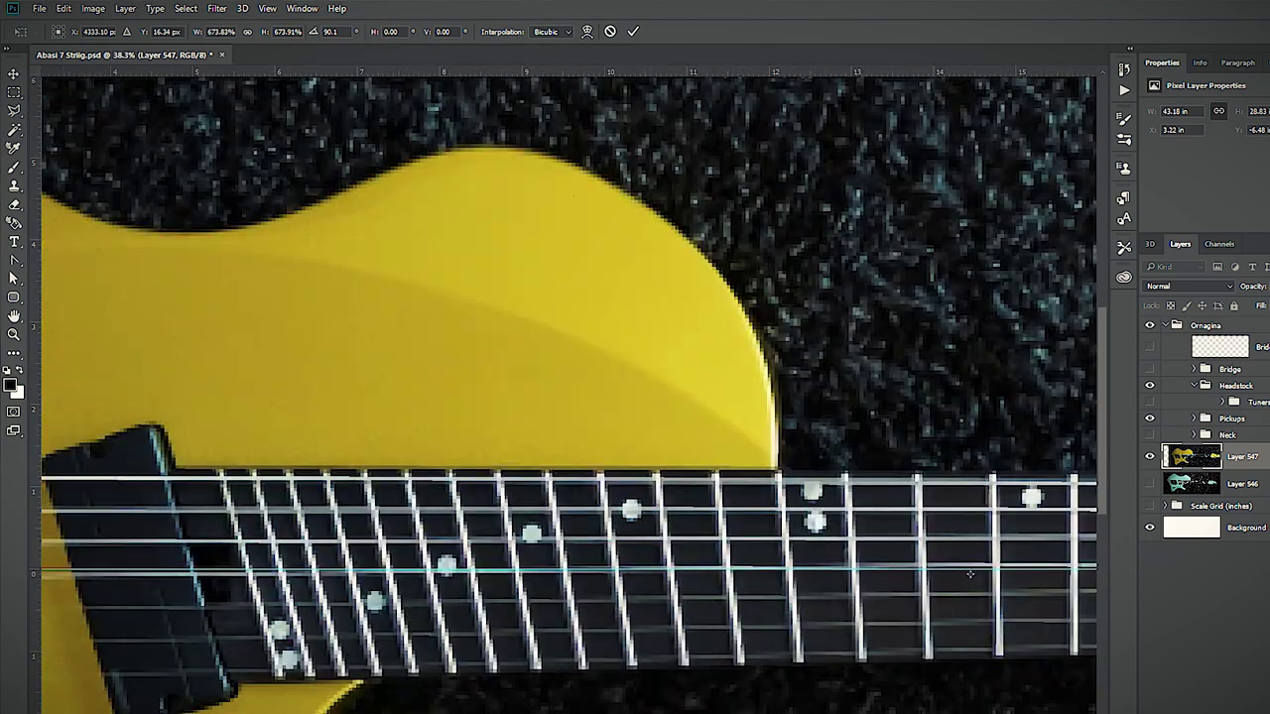
pyautogui.hscroll(2, 629, 579)
pyautogui.doubleClick(338, 32)
pyautogui.write('90.02')
pyautogui.press('Return')
pyautogui.hscroll(10, 629, 579)
pyautogui.hscroll(-10, 628, 578)
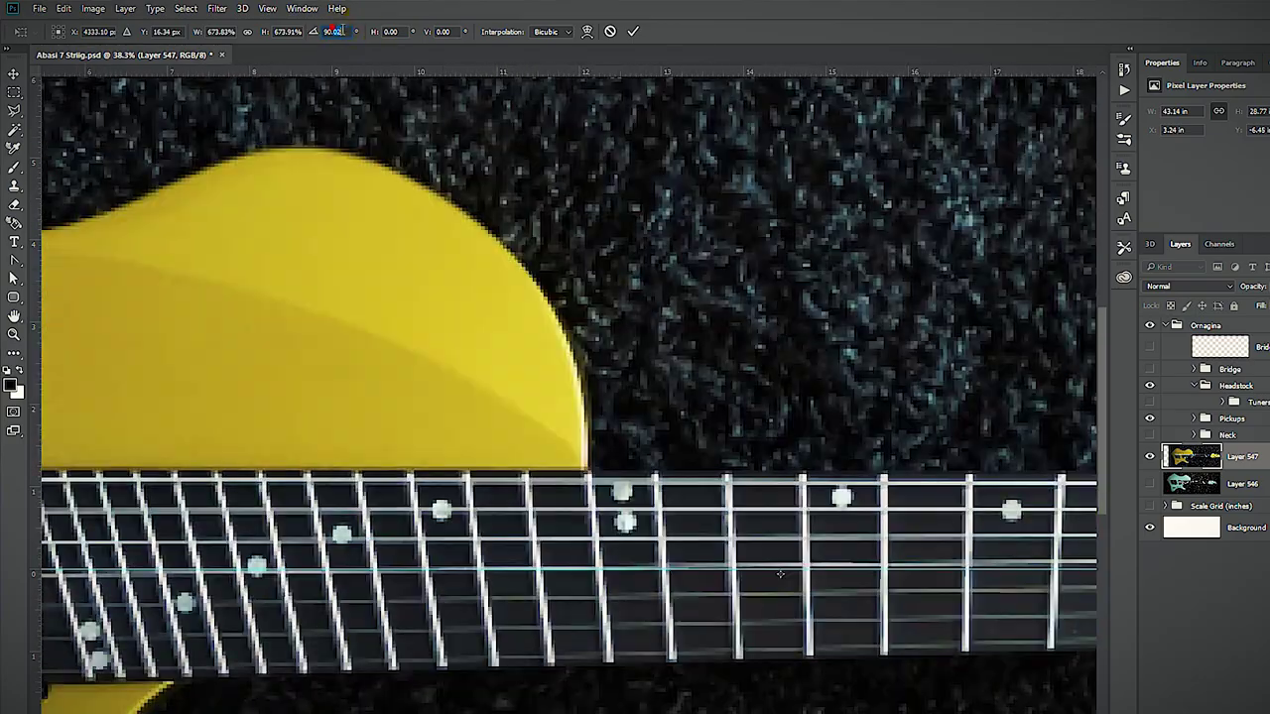
# - Rotate the guitar photo to 90.70° and shift it slightly down to run the middle string along the guide
pyautogui.hscroll(15, 780, 573)
pyautogui.moveTo(1032, 496); pyautogui.dragTo(1041, 522)
pyautogui.moveTo(343, 595); pyautogui.dragTo(345, 602)
pyautogui.hscroll(-15, 397, 579)
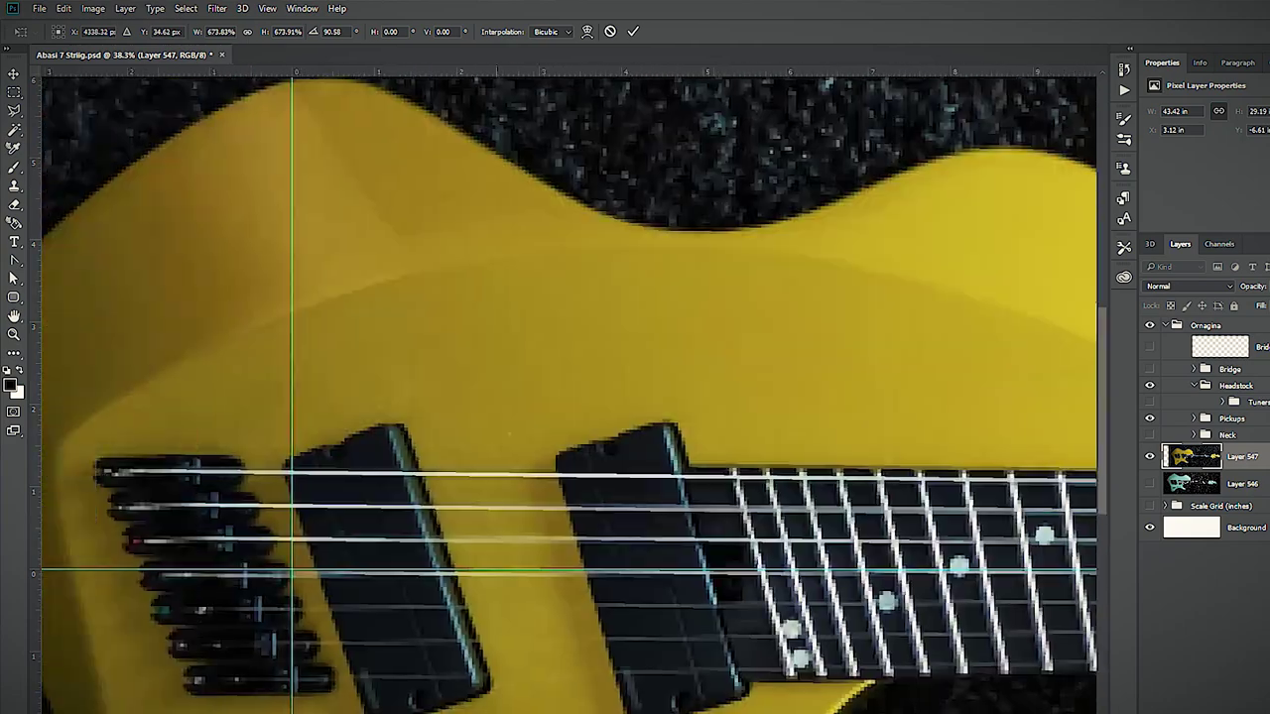
pyautogui.hscroll(-5, 398, 571)
pyautogui.moveTo(133, 551); pyautogui.dragTo(130, 545)
pyautogui.scroll(6, 958, 560)
pyautogui.hscroll(15, 958, 560)
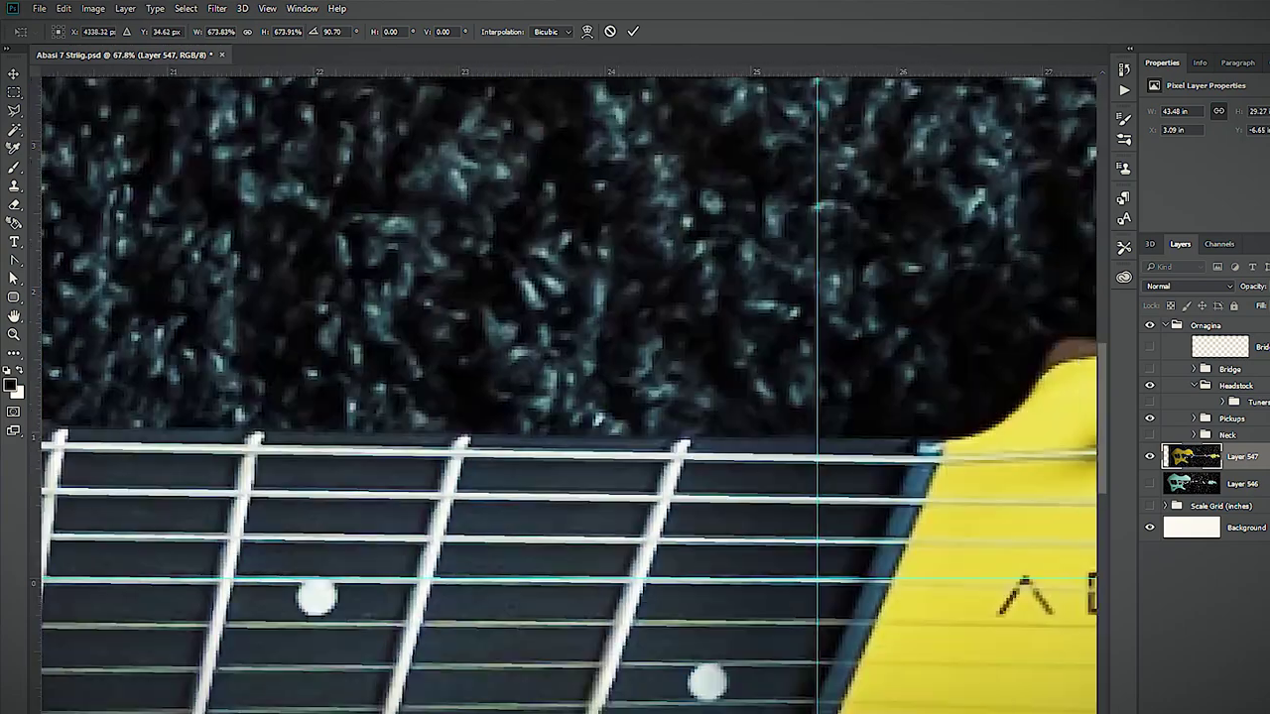
# - Nudge the guitar photo up in small increments to center the middle string on the horizontal guide
pyautogui.hscroll(-20, 1022, 595)
pyautogui.press('Up')
pyautogui.press('Up')
pyautogui.press('Up')
pyautogui.press('Up')
pyautogui.press('Up')
# - Check the string alignment along the neck and at the bridge, and apply the transform
pyautogui.hscroll(20, 1002, 657)
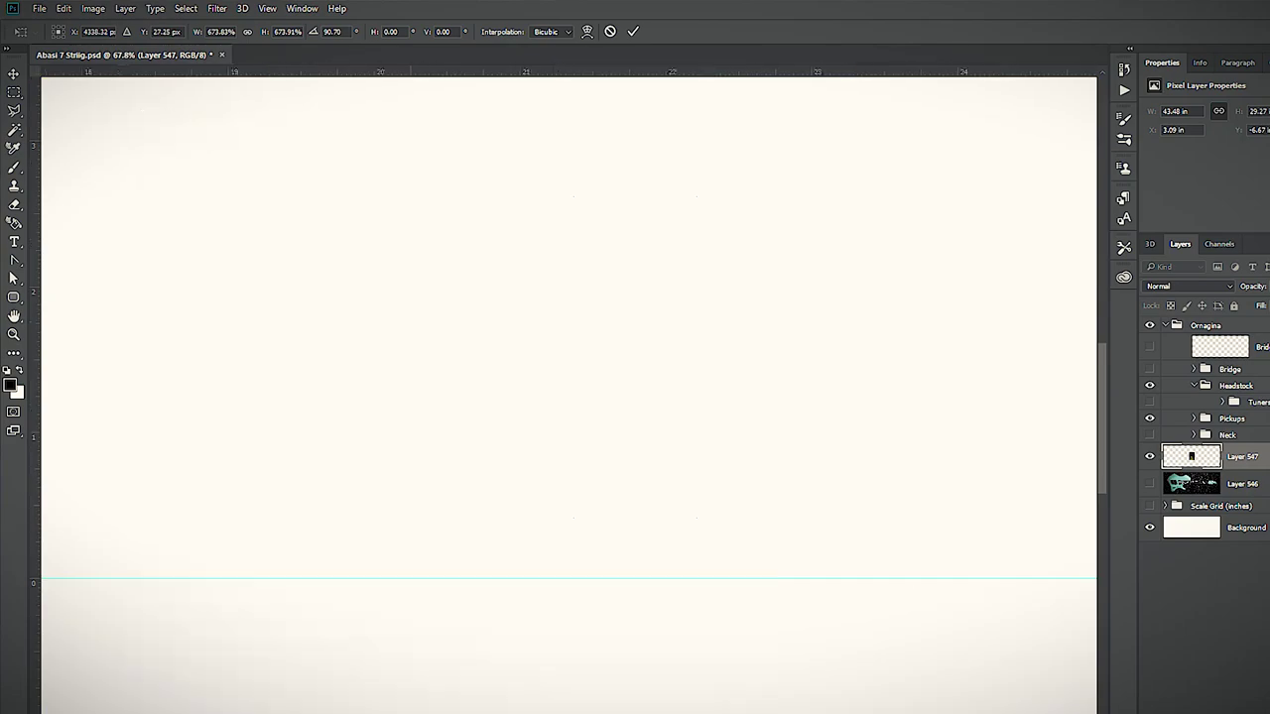
pyautogui.scroll(-13, 1001, 657)
pyautogui.scroll(16, 938, 688)
pyautogui.hscroll(-20, 912, 644)
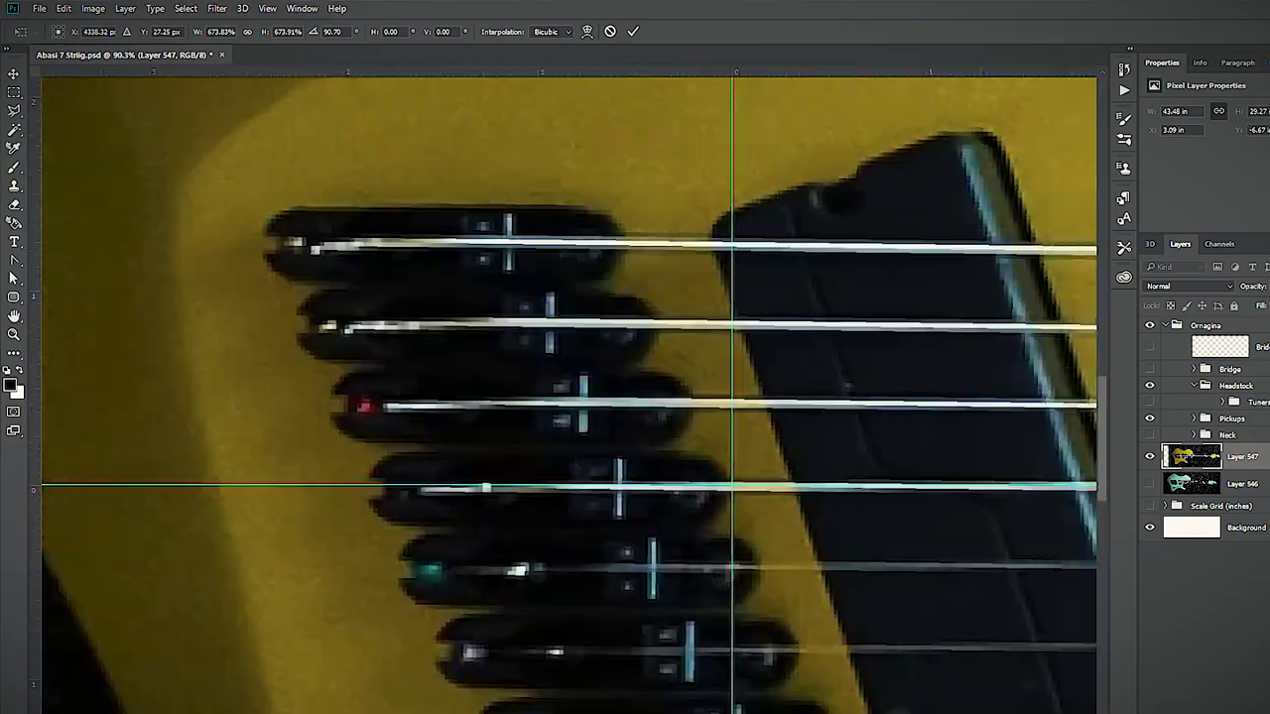
pyautogui.scroll(-20, 893, 595)
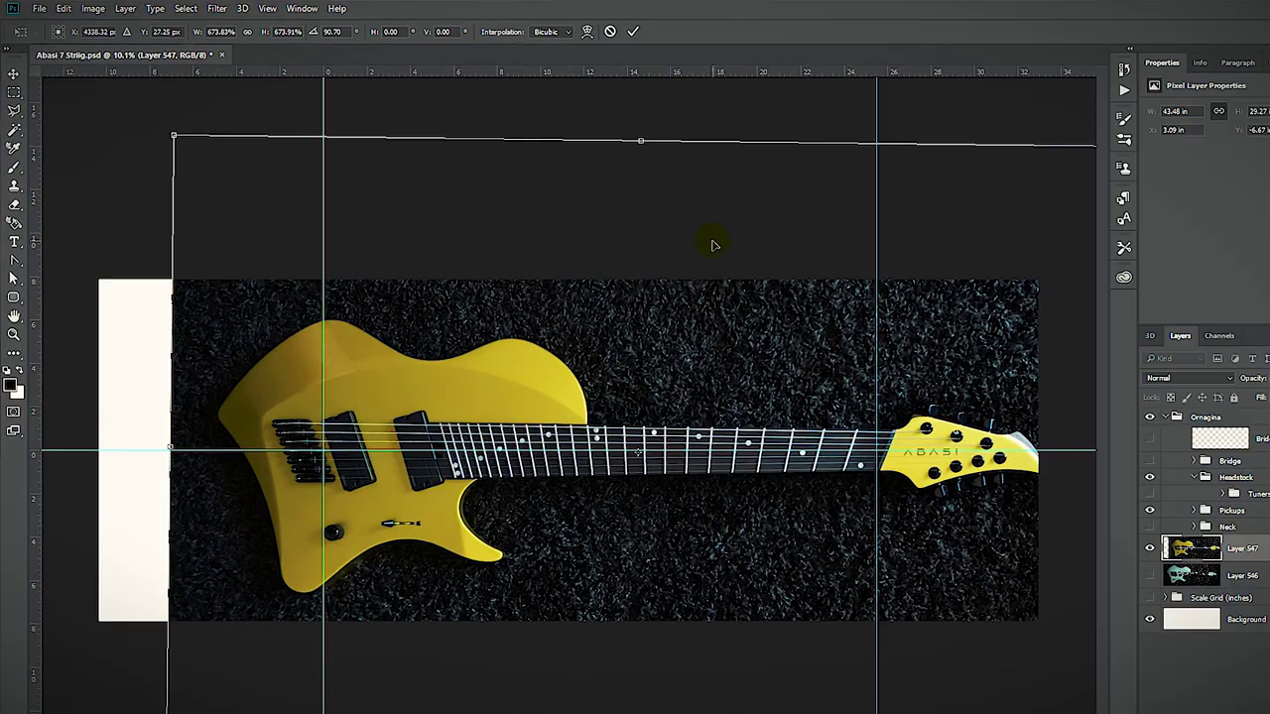
pyautogui.press('Return')
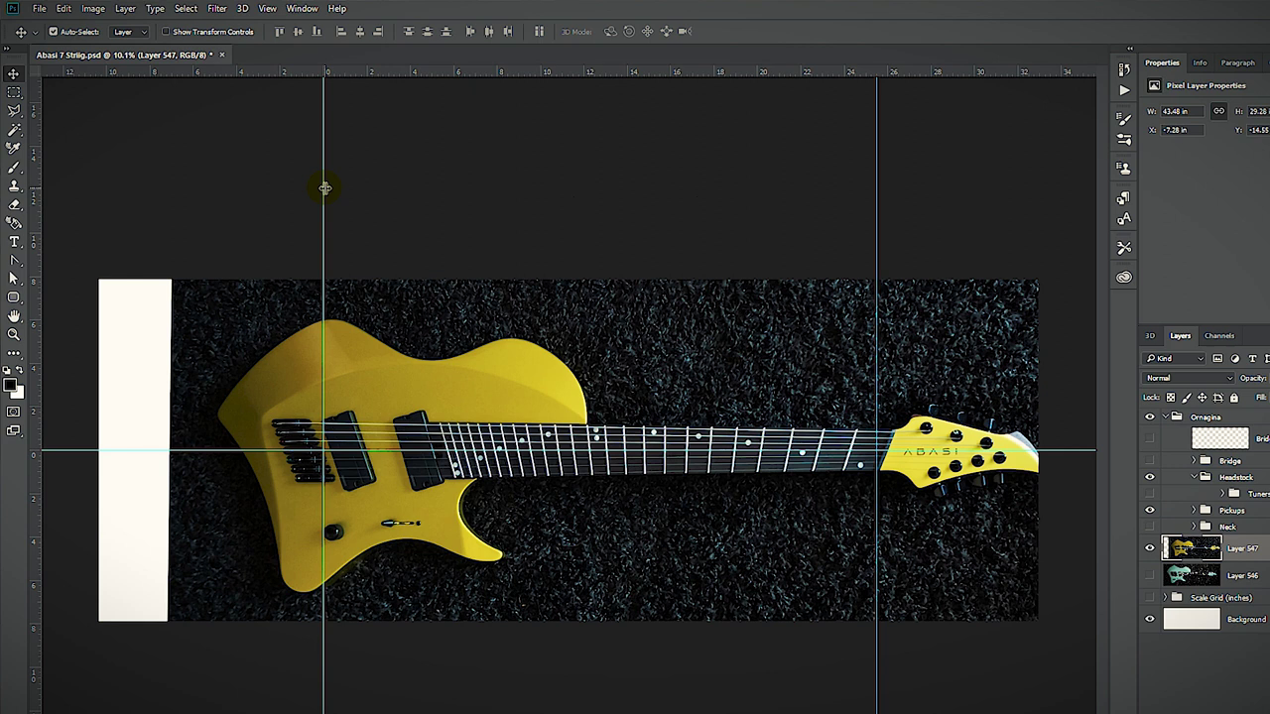
# - Remove both vertical guides and slide the guitar photo about 3.1 in to the left
pyautogui.moveTo(323, 233); pyautogui.dragTo(330, 62)
pyautogui.moveTo(877, 114); pyautogui.dragTo(881, 60)
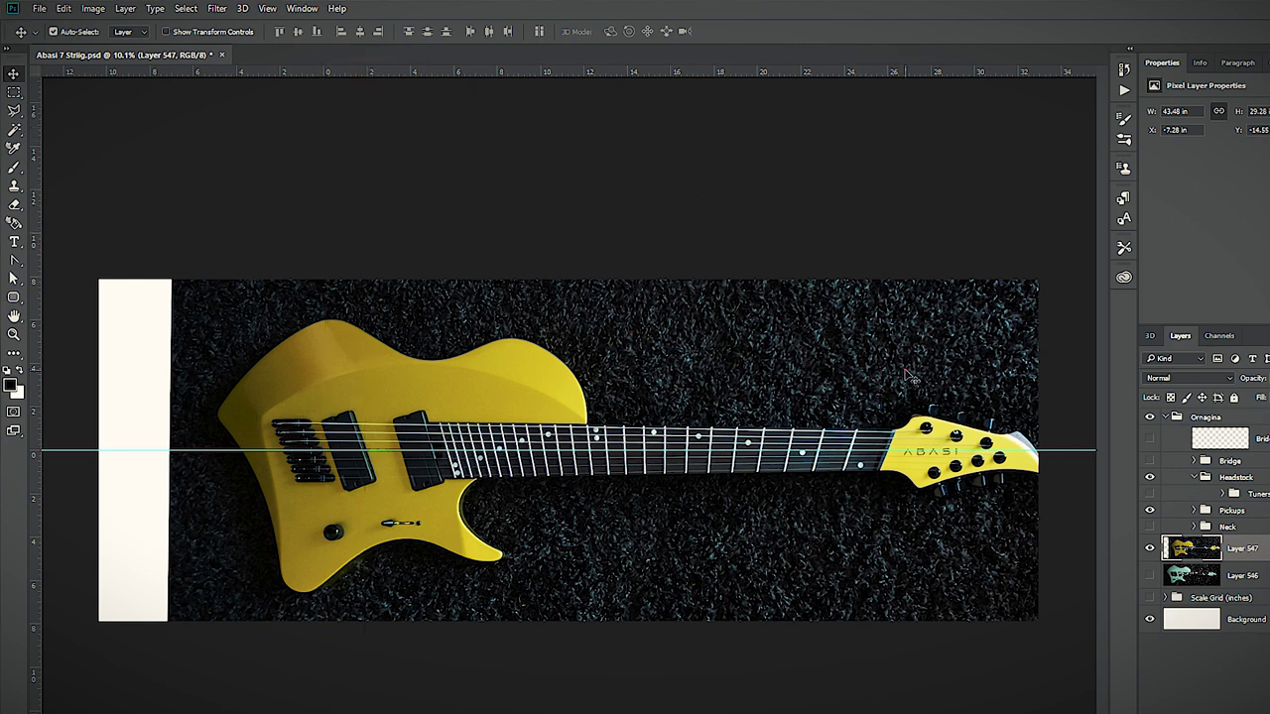
pyautogui.moveTo(973, 371); pyautogui.dragTo(905, 372)
# - Make the Background layer the active layer
pyautogui.rightClick(1240, 547)
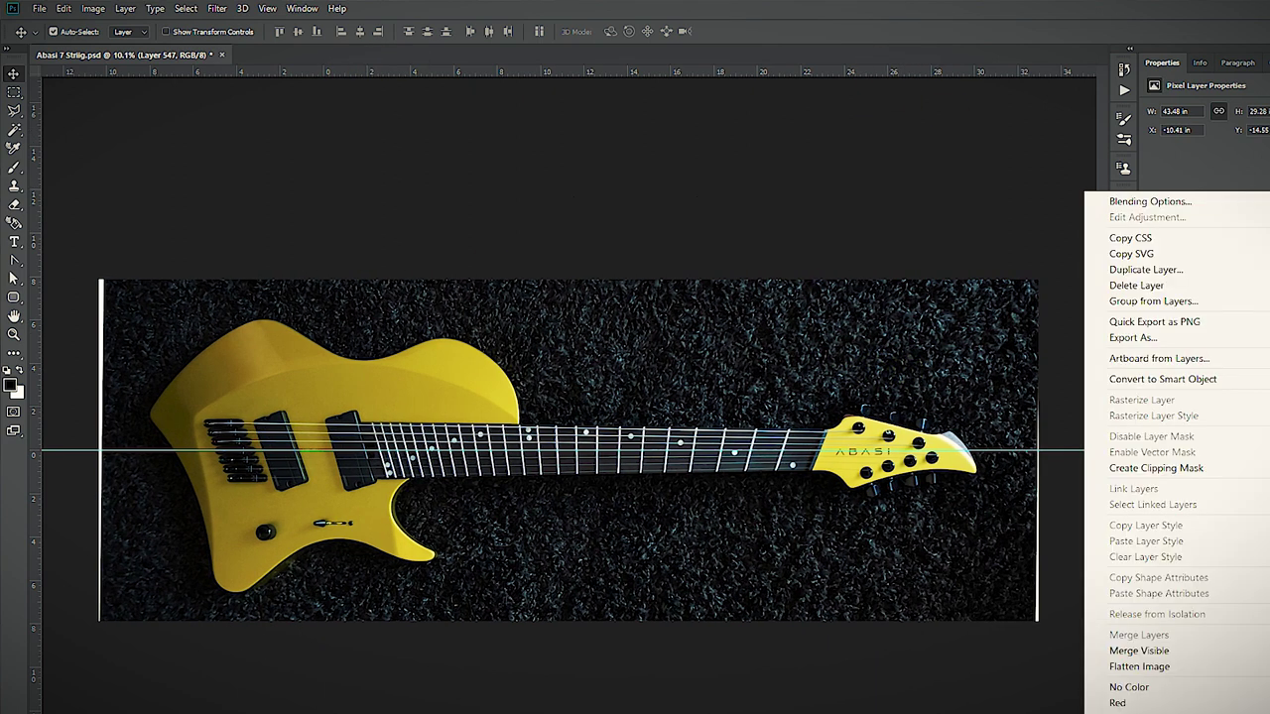
pyautogui.click(1120, 196)
pyautogui.click(1265, 405)
pyautogui.click(1240, 619)
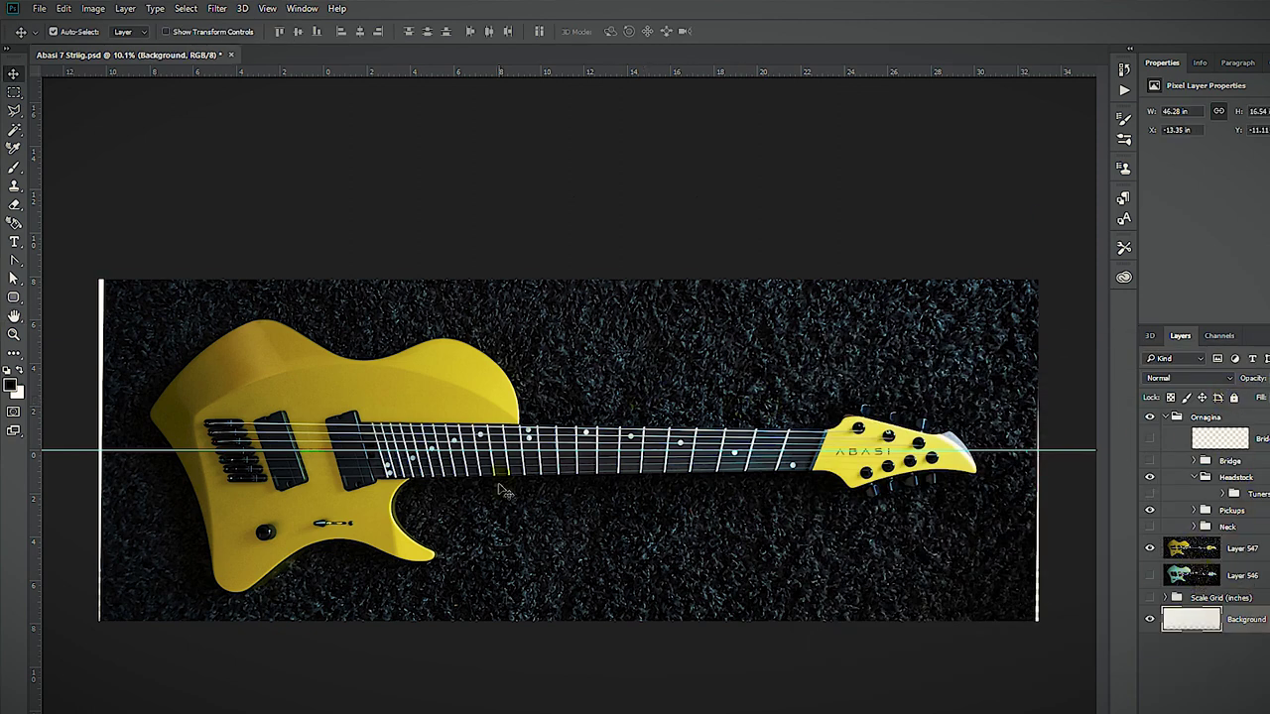
# - Start a Pen tool path at the neck's lower edge and trace the lower cutaway down toward the horn tip
pyautogui.scroll(4, 298, 441)
pyautogui.hscroll(-8, 79, 425)
pyautogui.scroll(1, 597, 607)
pyautogui.click(14, 260)
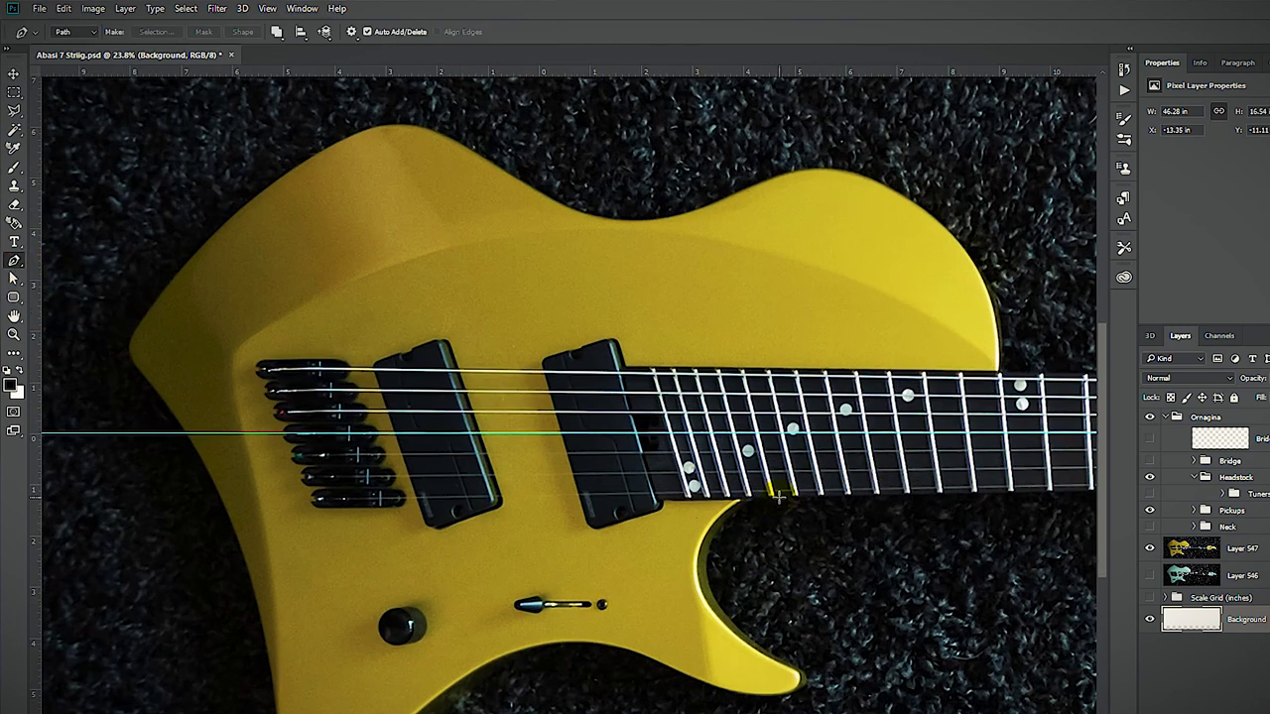
pyautogui.click(774, 496)
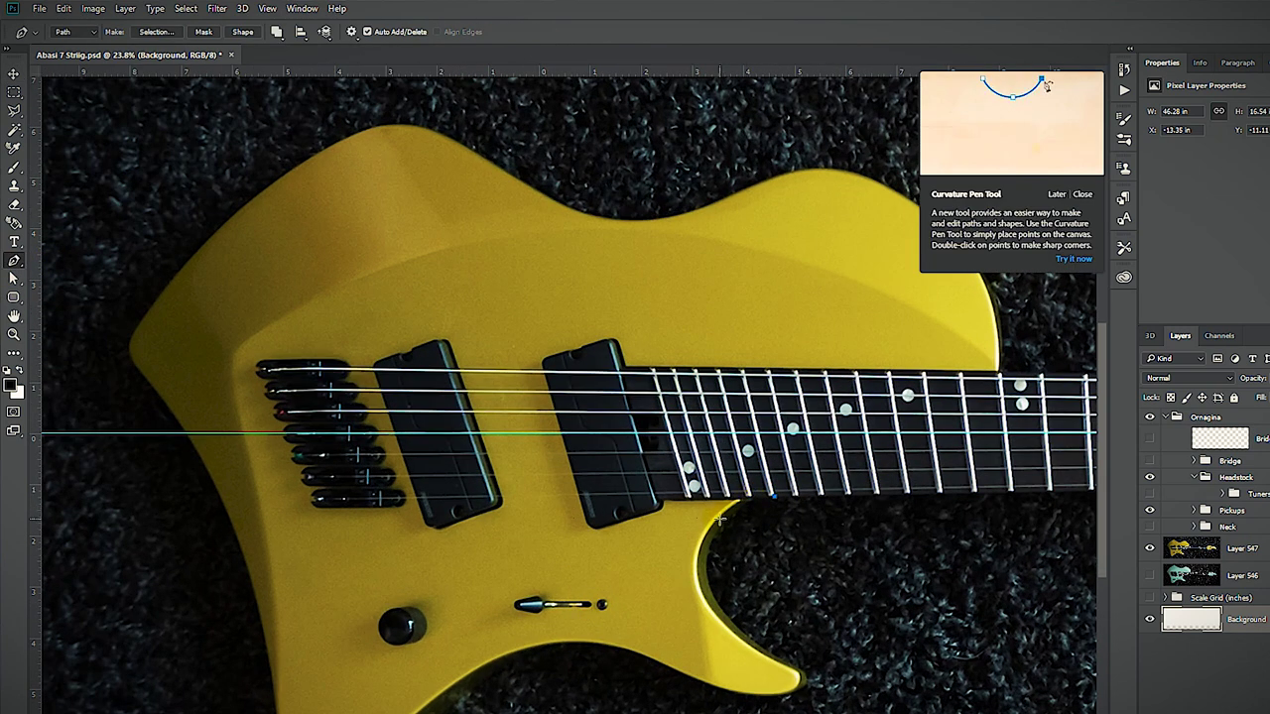
pyautogui.moveTo(719, 517); pyautogui.dragTo(695, 547)
pyautogui.click(718, 621)
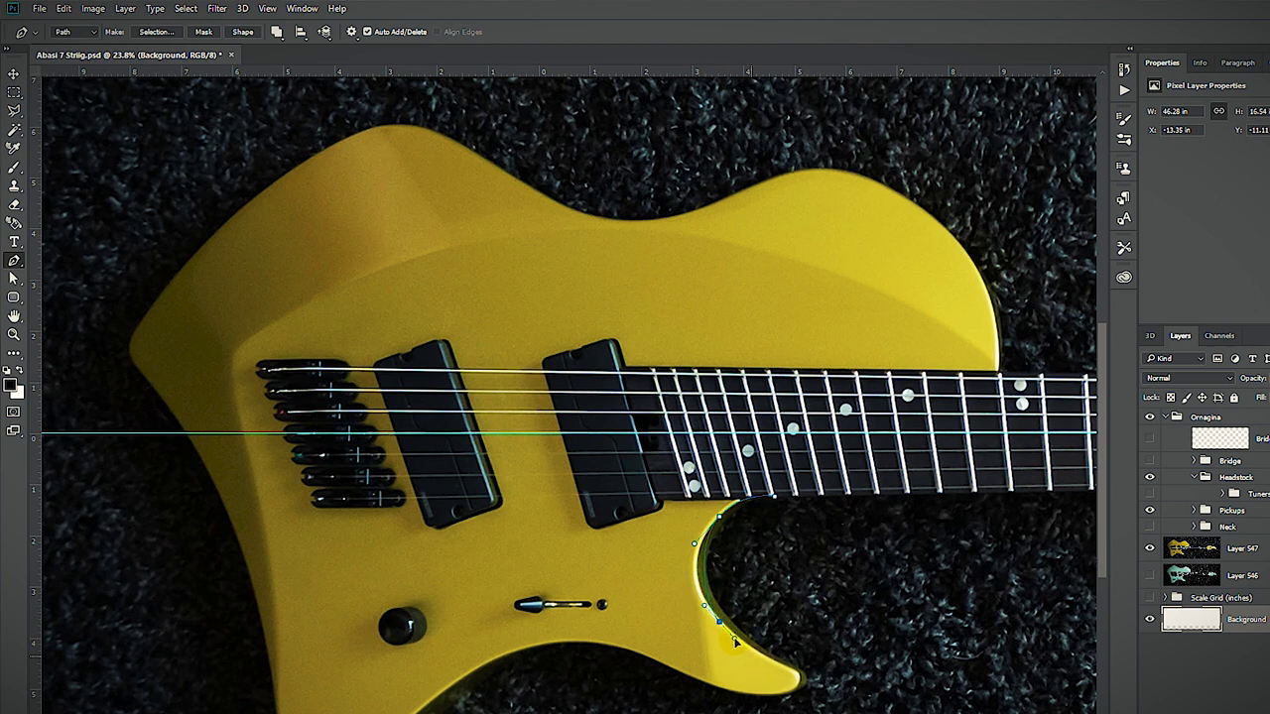
pyautogui.click(772, 661)
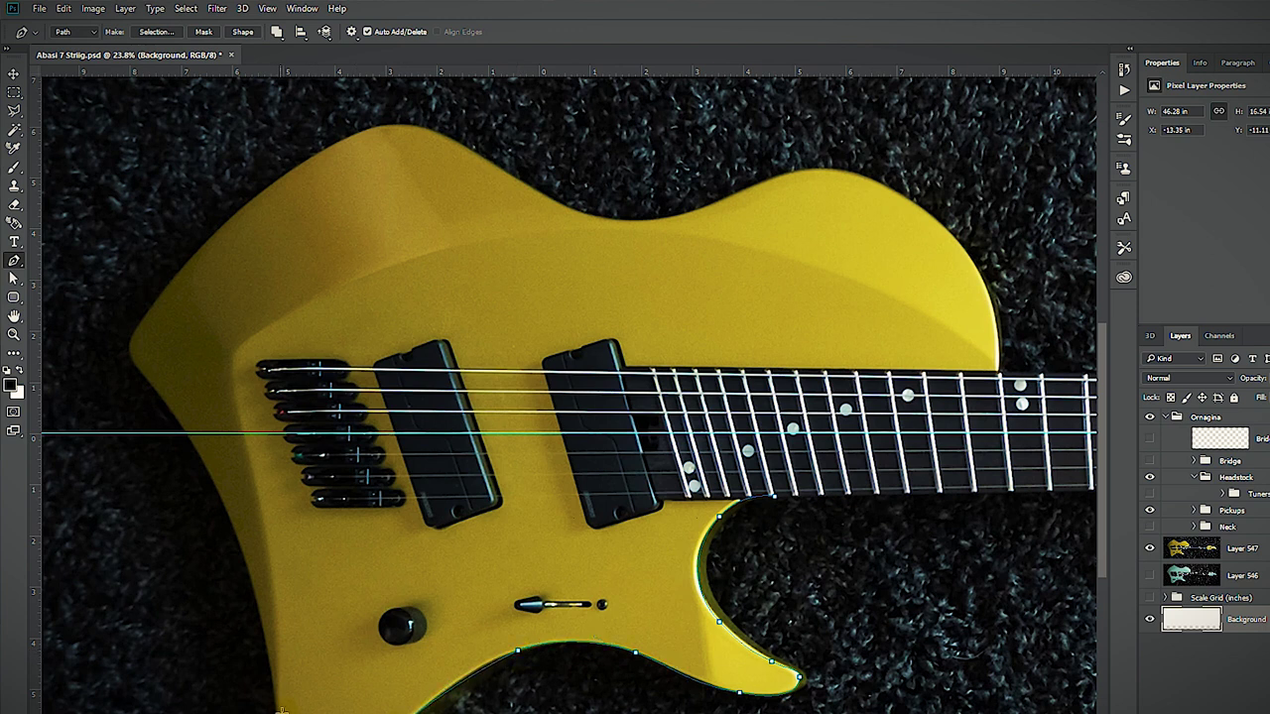
# - Continue the path along the body's rear edge, upper bout, waist and upper horn, and across the neck to finish the outline
pyautogui.moveTo(228, 517); pyautogui.dragTo(195, 449)
pyautogui.moveTo(173, 279); pyautogui.dragTo(198, 248)
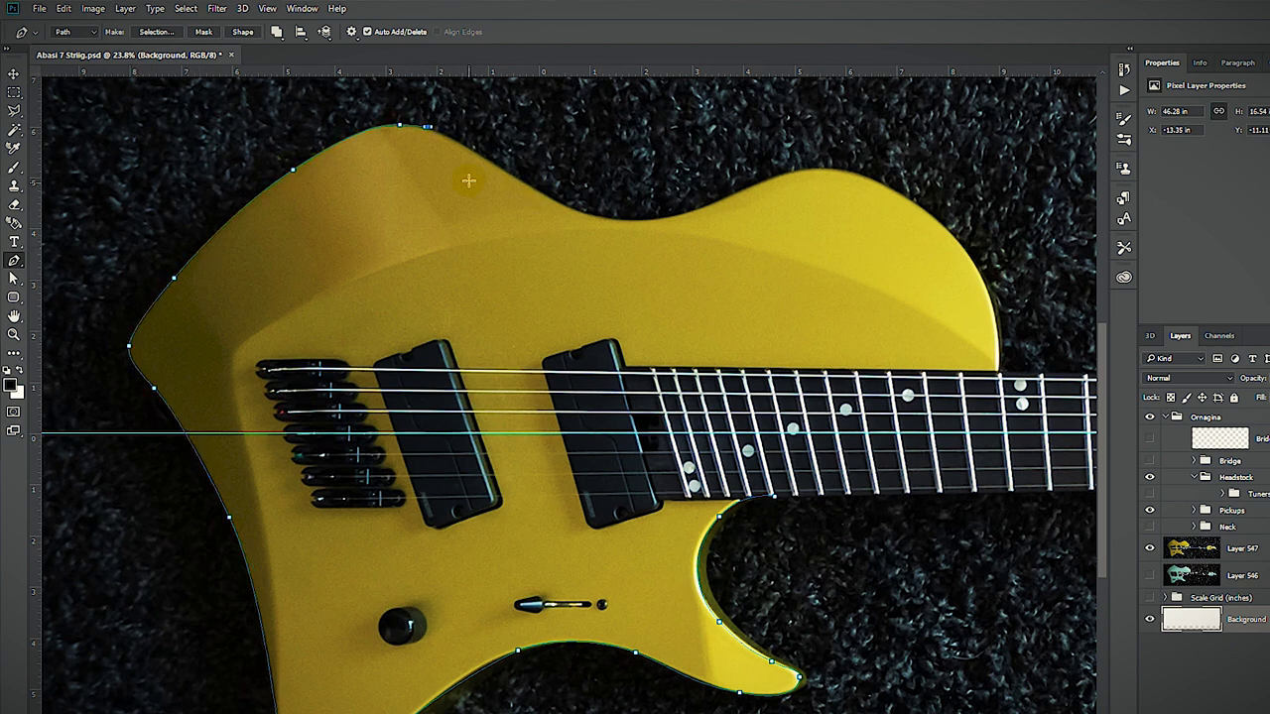
pyautogui.moveTo(711, 206); pyautogui.dragTo(750, 191)
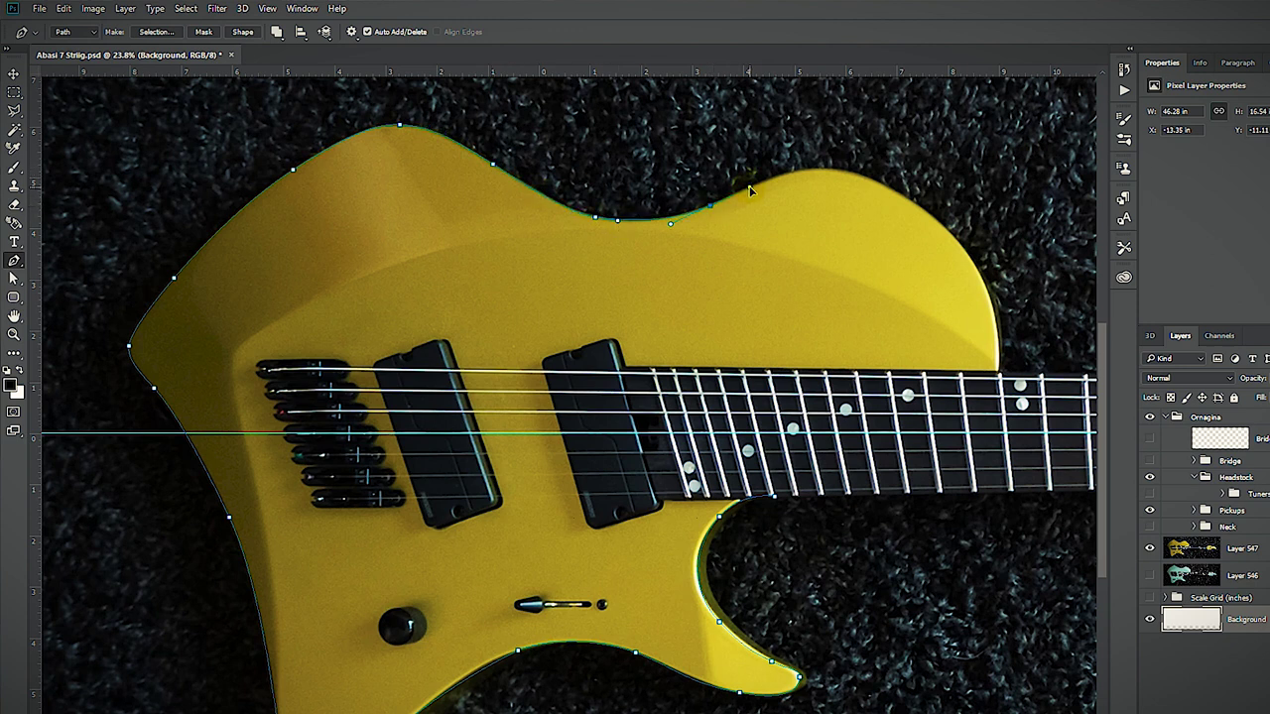
pyautogui.moveTo(947, 226); pyautogui.dragTo(966, 244)
pyautogui.moveTo(997, 333); pyautogui.dragTo(997, 368)
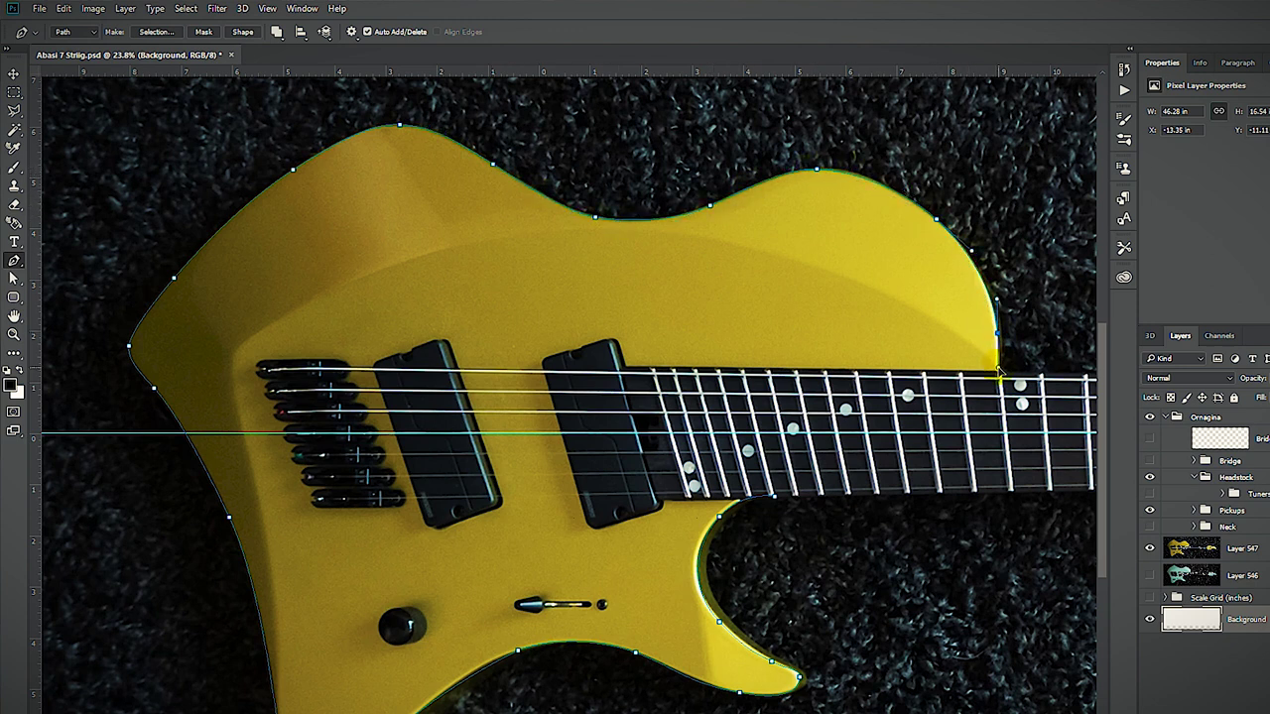
pyautogui.moveTo(975, 418); pyautogui.dragTo(811, 479)
pyautogui.hotkey('ctrl', 'z')
pyautogui.click(913, 445)
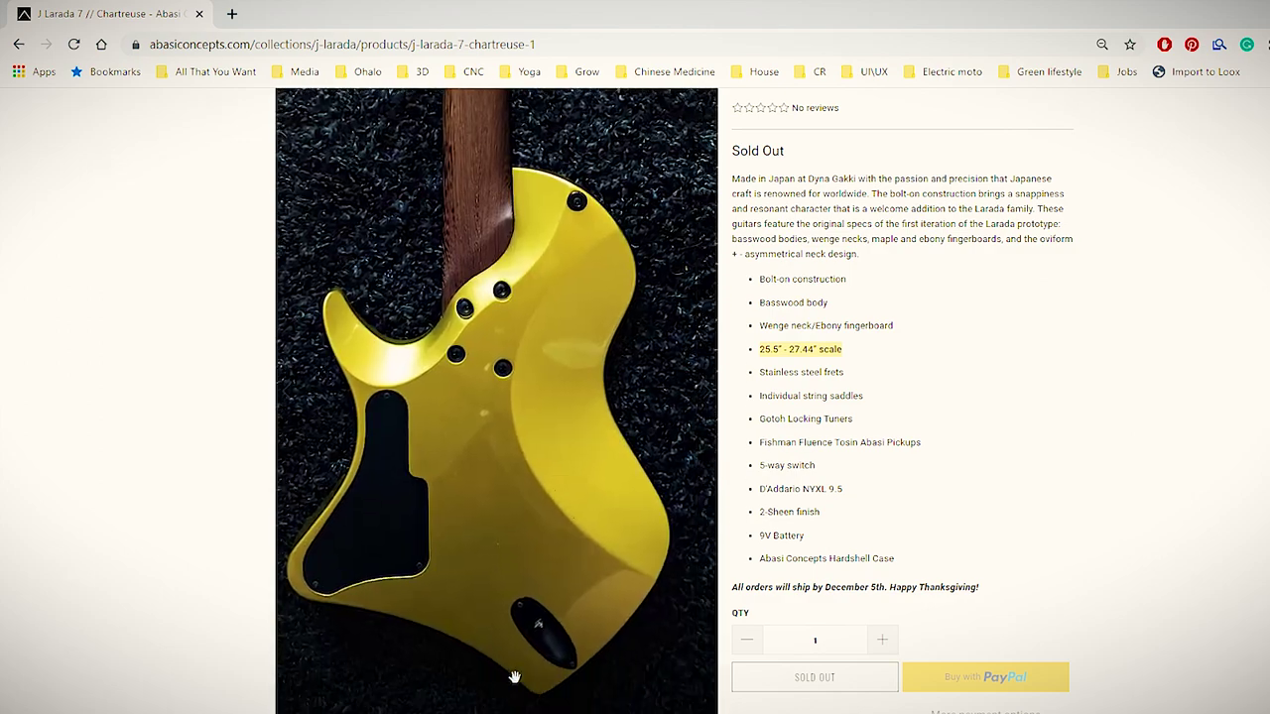
# - Copy the guitar's back-view photo from the Abasi product page in the browser into the Photoshop document and flip it horizontally
pyautogui.rightClick(502, 462)
pyautogui.press('Escape')
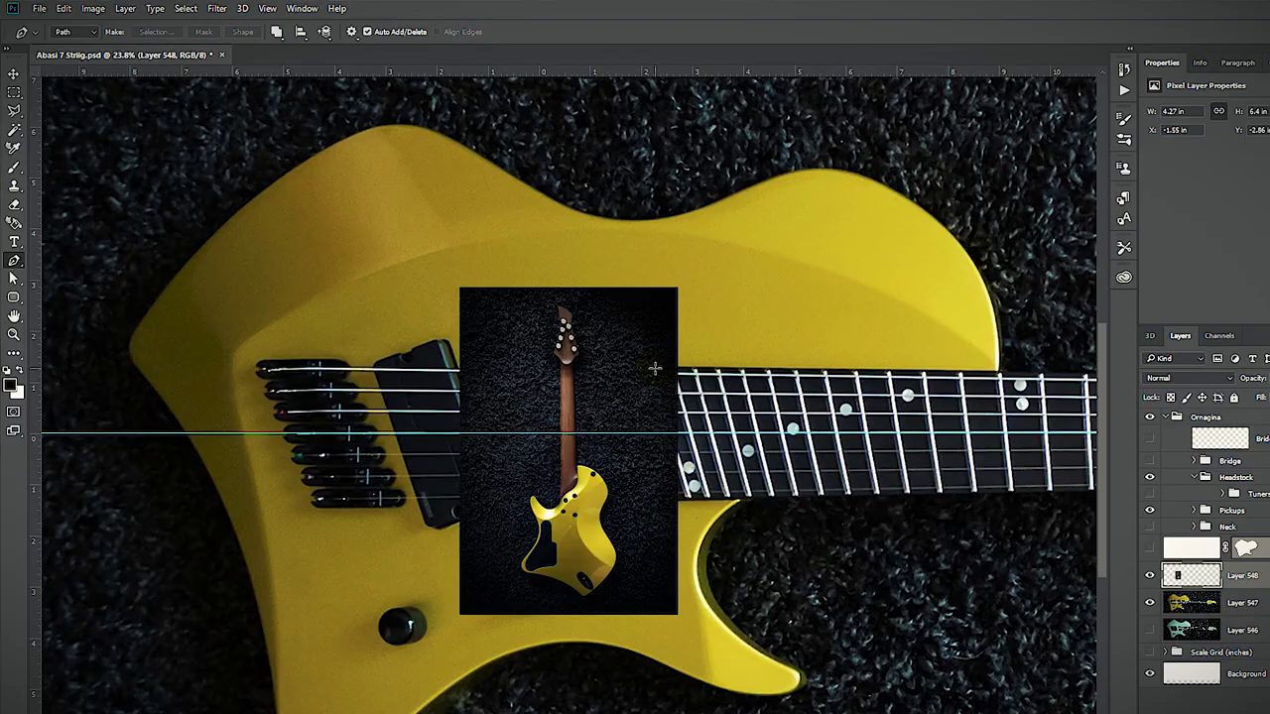
pyautogui.click(92, 8)
pyautogui.moveTo(62, 8)
pyautogui.moveTo(162, 374)
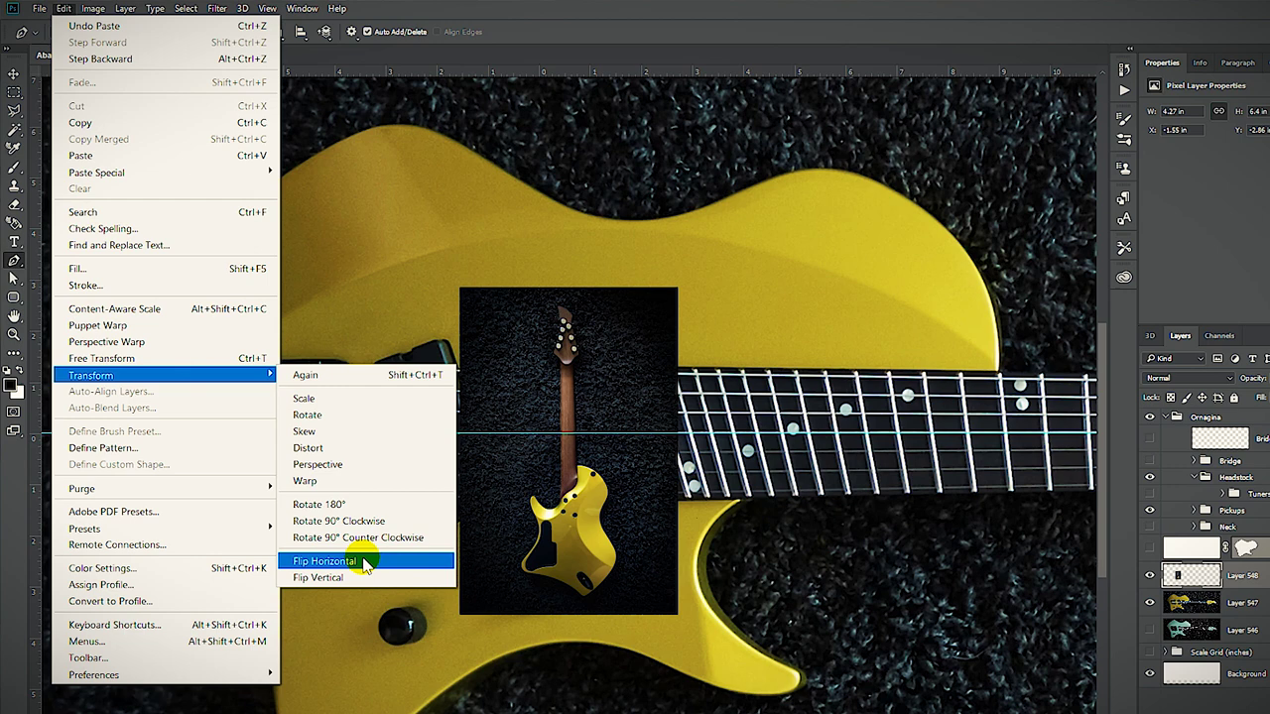
pyautogui.click(365, 564)
# - Set the back-view photo to 50% opacity, rotate it 90.11° and scale it to about 671% over the front photo
pyautogui.press('5')
pyautogui.scroll(-4, 762, 414)
pyautogui.hotkey('ctrl', 't')
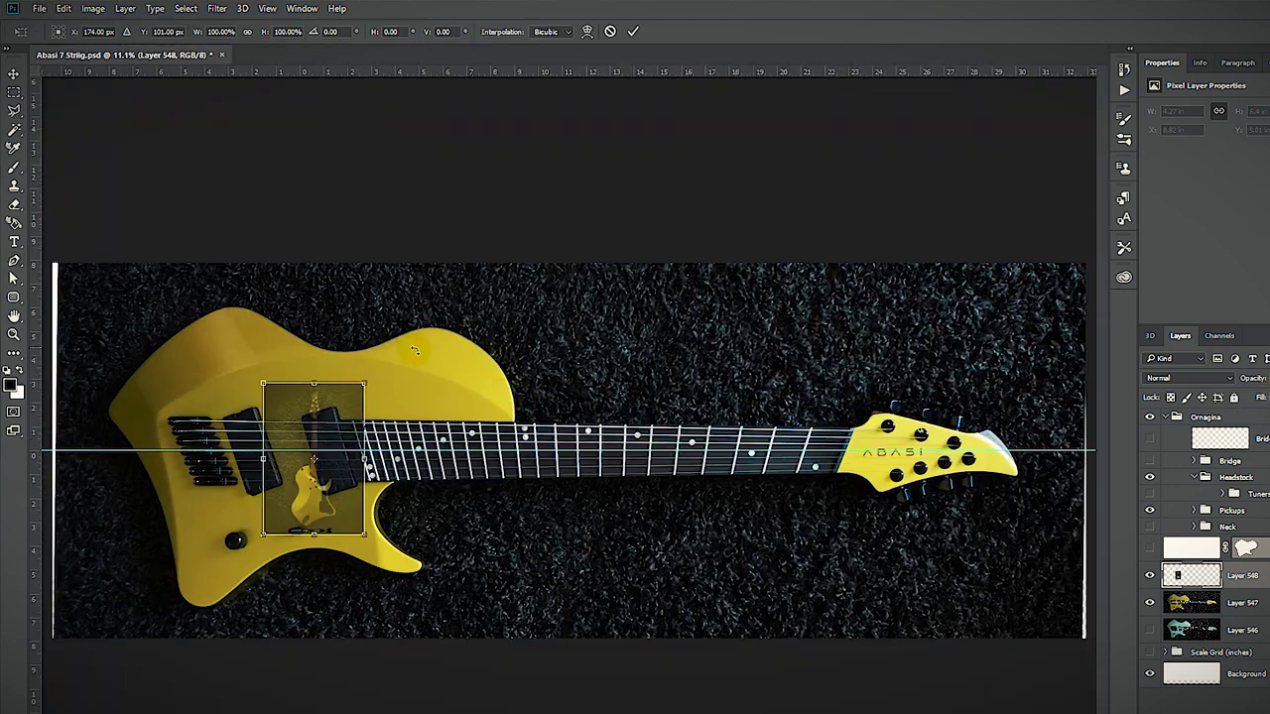
pyautogui.moveTo(363, 382); pyautogui.dragTo(744, 575)
pyautogui.moveTo(552, 247); pyautogui.dragTo(861, 119)
pyautogui.moveTo(825, 477); pyautogui.dragTo(1051, 691)
pyautogui.moveTo(205, 653); pyautogui.dragTo(53, 713)
pyautogui.moveTo(347, 332); pyautogui.dragTo(345, 384)
pyautogui.moveTo(53, 713); pyautogui.dragTo(48, 713)
pyautogui.moveTo(532, 411); pyautogui.dragTo(503, 409)
# - Fine-tune the back photo against the front photo's body edge with 99.81% scale and -1.13° rotation, shift it vertically, and apply the transform
pyautogui.scroll(8, 526, 404)
pyautogui.scroll(12, 507, 412)
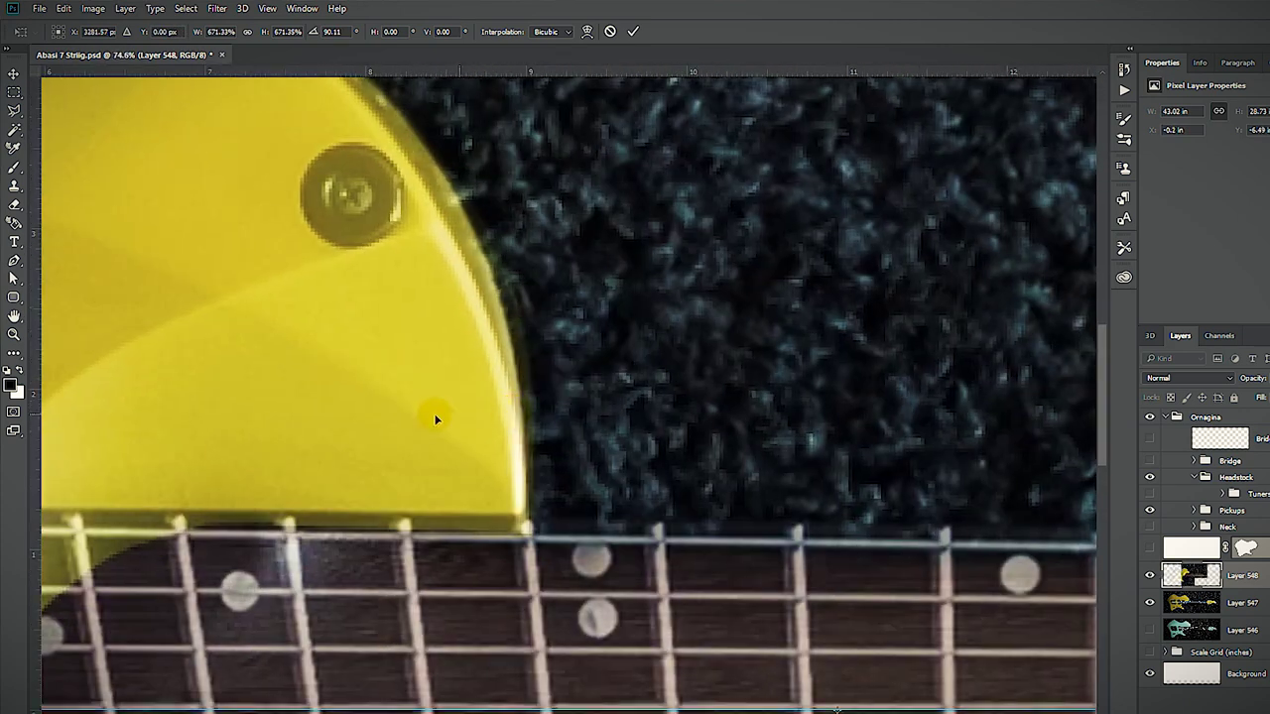
pyautogui.moveTo(347, 424); pyautogui.dragTo(854, 437)
pyautogui.moveTo(346, 490); pyautogui.dragTo(678, 566)
pyautogui.scroll(-6, 678, 565)
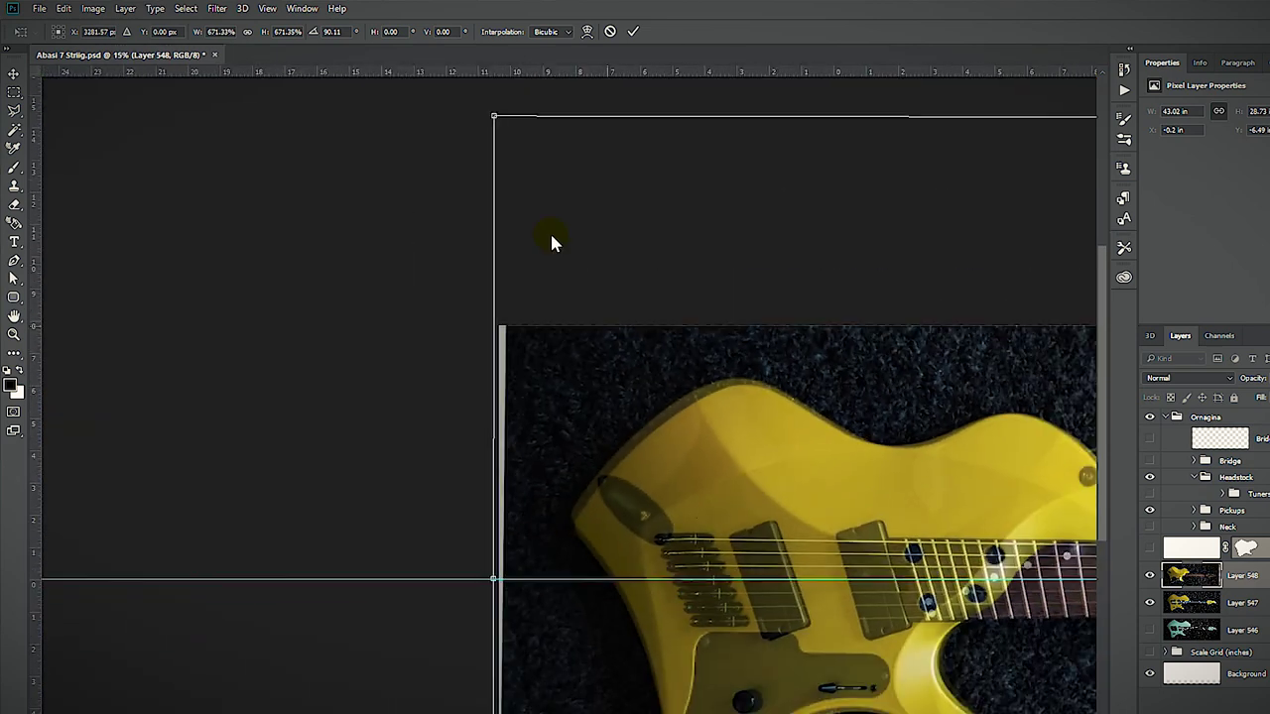
pyautogui.moveTo(493, 114)
pyautogui.mouseDown()
pyautogui.moveTo(505, 124)
pyautogui.moveTo(492, 110)
pyautogui.mouseUp()
pyautogui.scroll(-5, 704, 304)
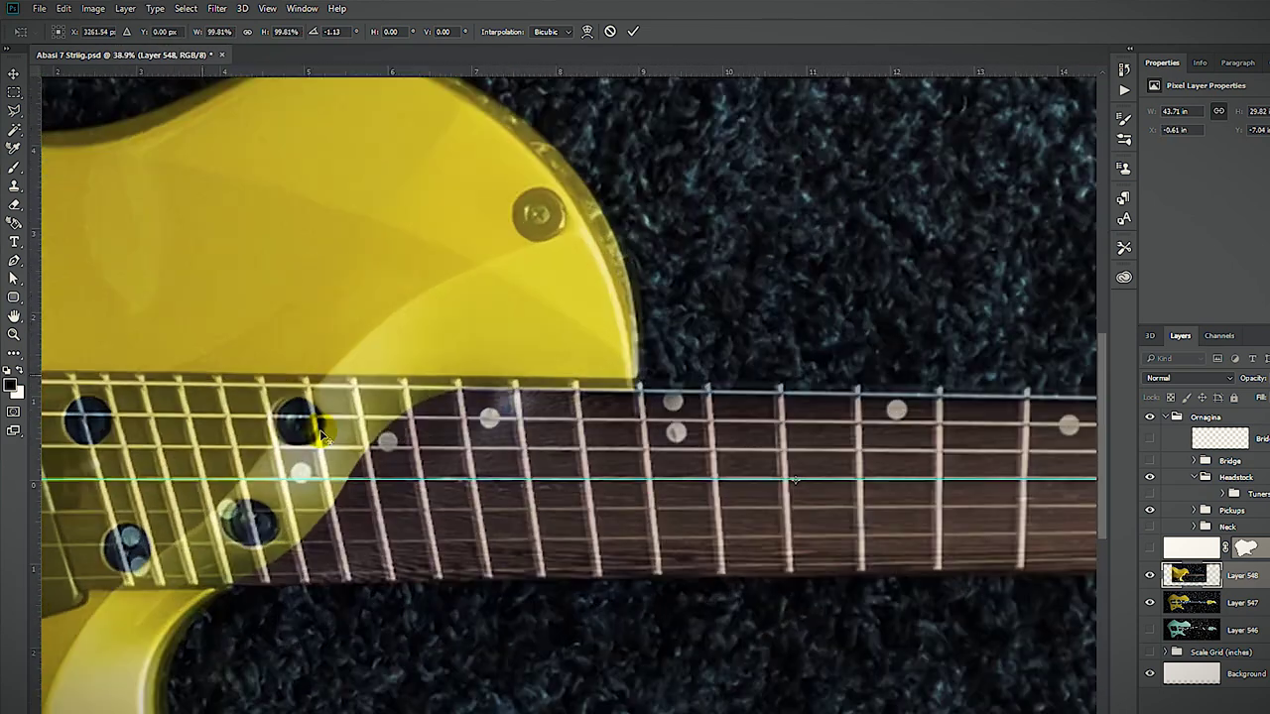
pyautogui.moveTo(499, 306); pyautogui.dragTo(505, 305)
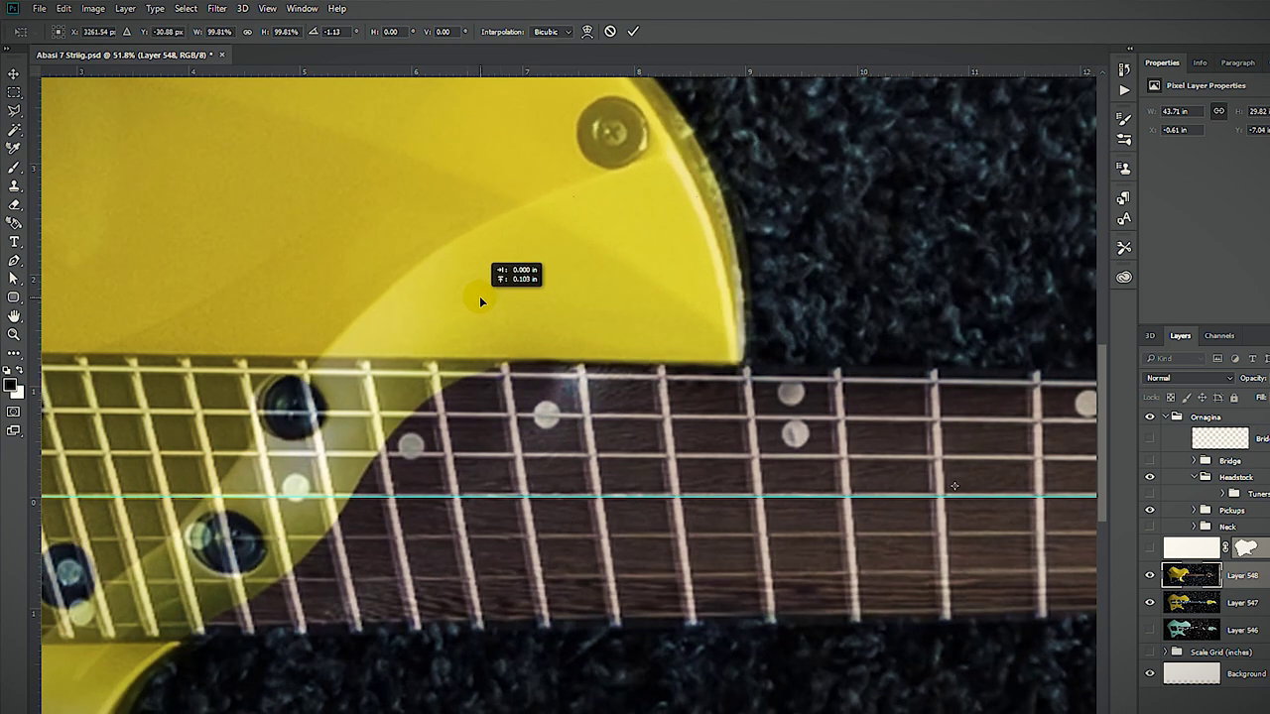
pyautogui.press('Return')
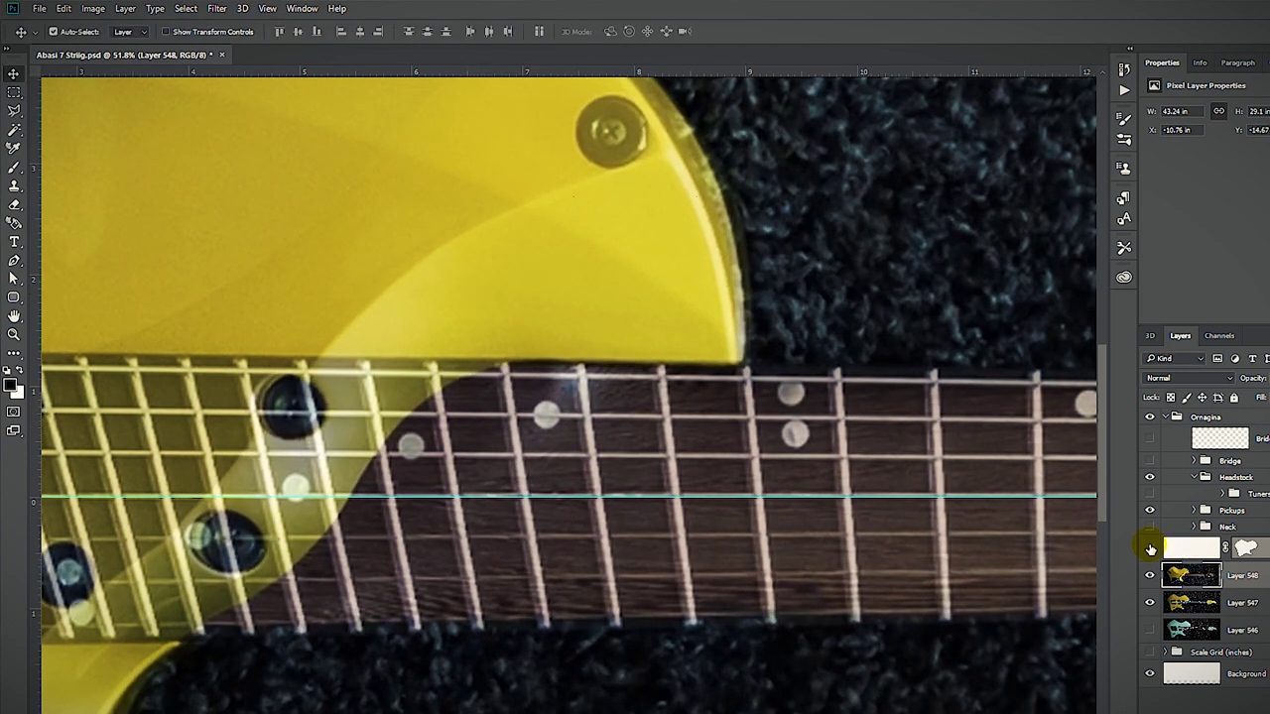
# - Show the Body Outline layer, make the upper horn's end a sharp corner at the neck, and move the next anchor onto the neck's upper edge
pyautogui.click(1151, 548)
pyautogui.press('a')
pyautogui.click(719, 288)
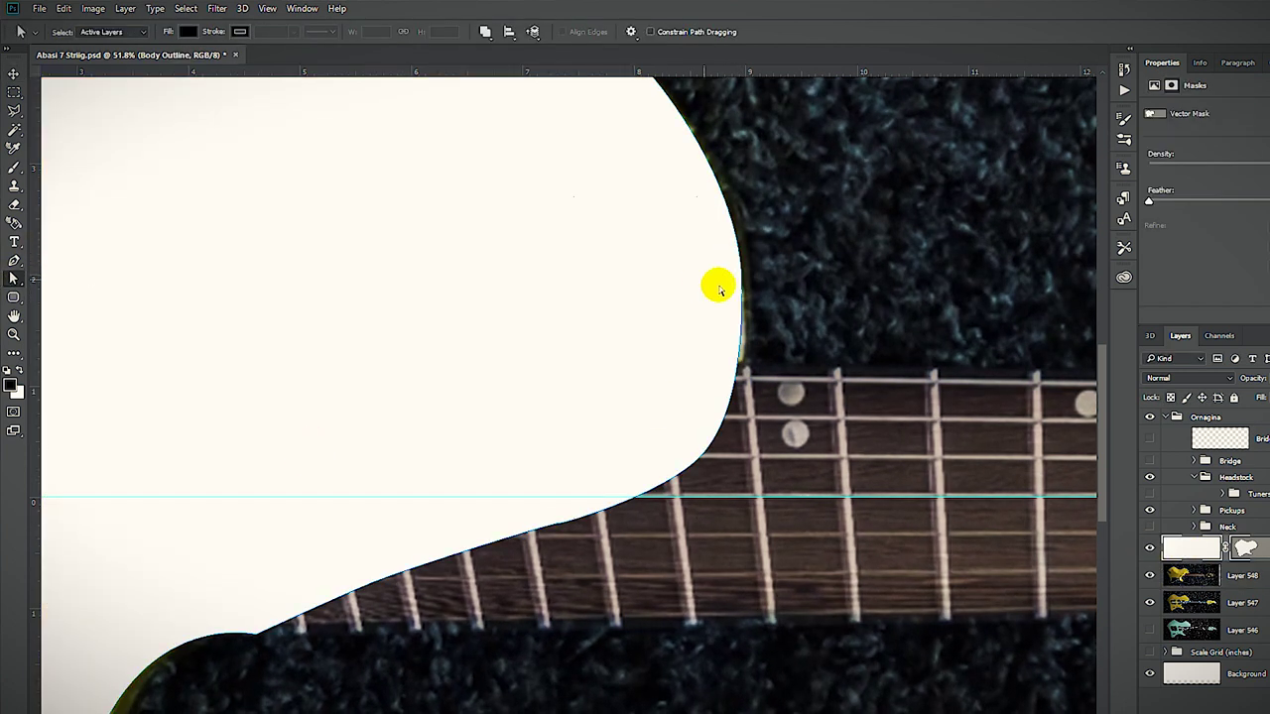
pyautogui.moveTo(776, 340); pyautogui.dragTo(743, 358)
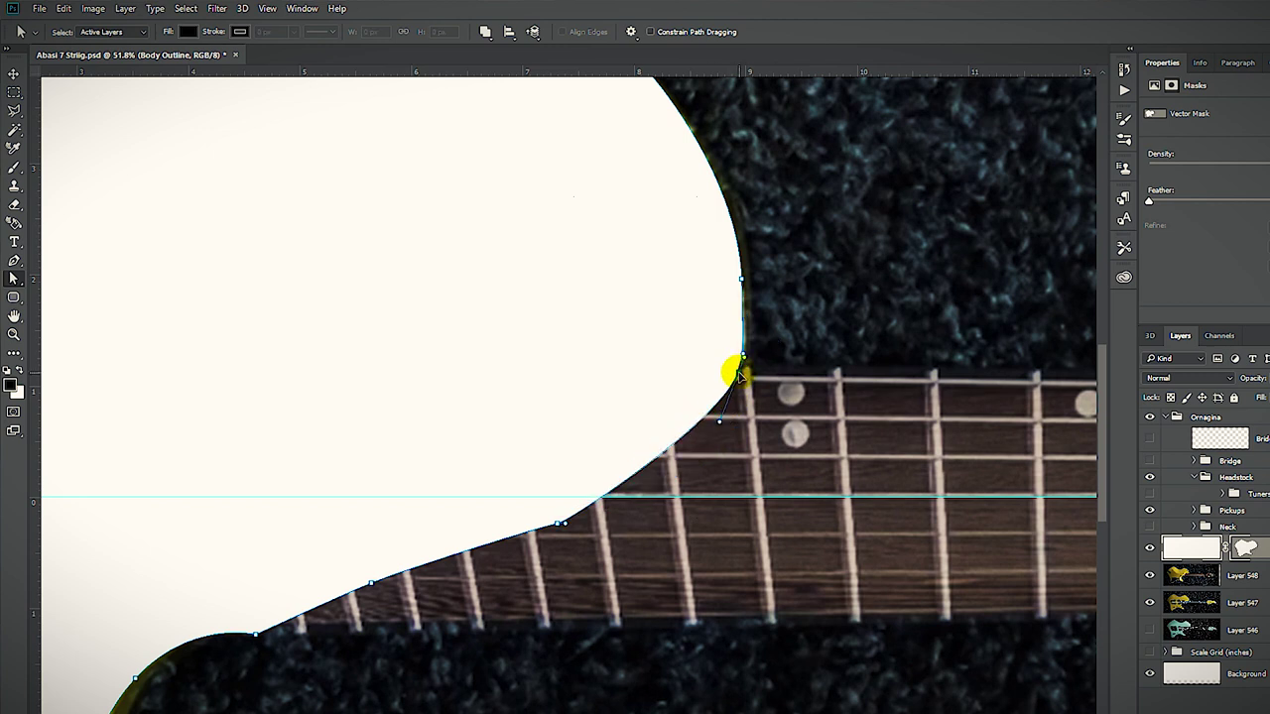
pyautogui.moveTo(14, 260); pyautogui.dragTo(52, 314)
pyautogui.click(740, 371)
pyautogui.press('a')
pyautogui.moveTo(558, 523); pyautogui.dragTo(507, 371)
# - Lower the Body Outline layer's opacity so the reference photos show through
pyautogui.click(1168, 546)
pyautogui.moveTo(1269, 378); pyautogui.dragTo(1262, 394)
pyautogui.click(646, 401)
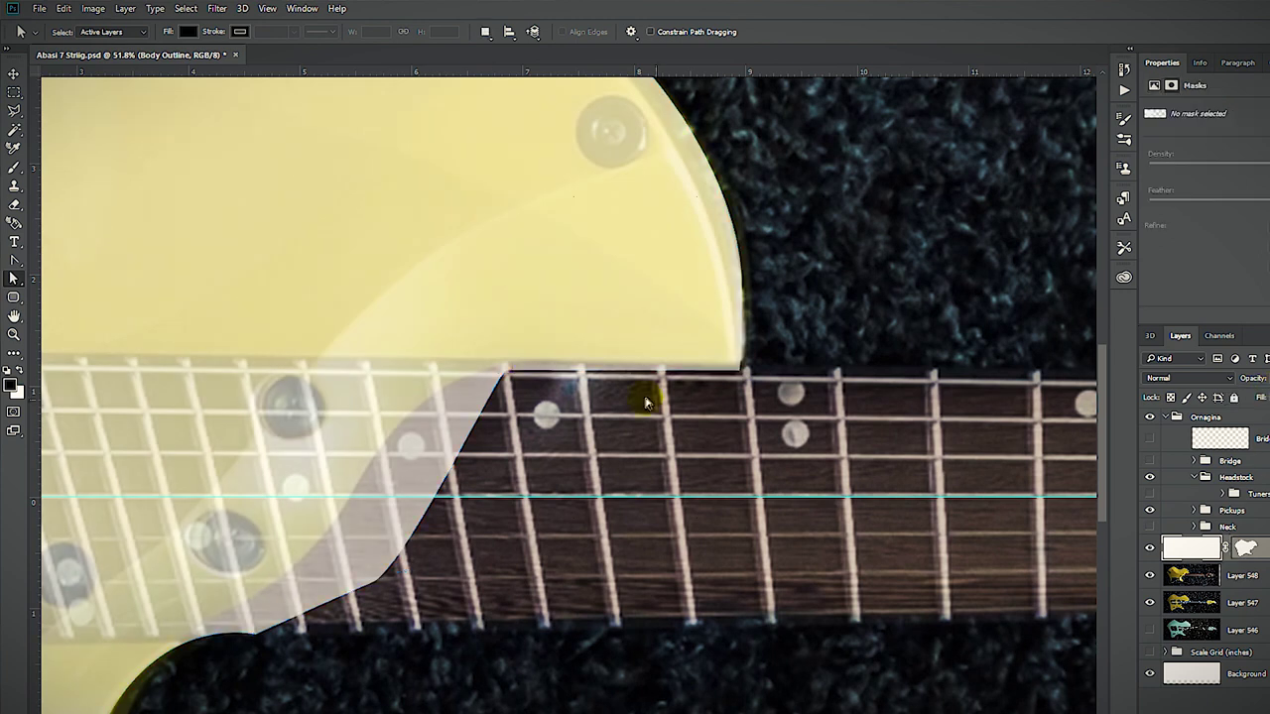
# - Reshape the Body Outline vector mask along the back photo's neck heel by moving its anchors and curve handles
pyautogui.click(1250, 545)
pyautogui.moveTo(368, 368); pyautogui.dragTo(368, 368)
pyautogui.moveTo(372, 583); pyautogui.dragTo(344, 512)
pyautogui.moveTo(310, 526); pyautogui.dragTo(315, 536)
pyautogui.moveTo(368, 368); pyautogui.dragTo(393, 368)
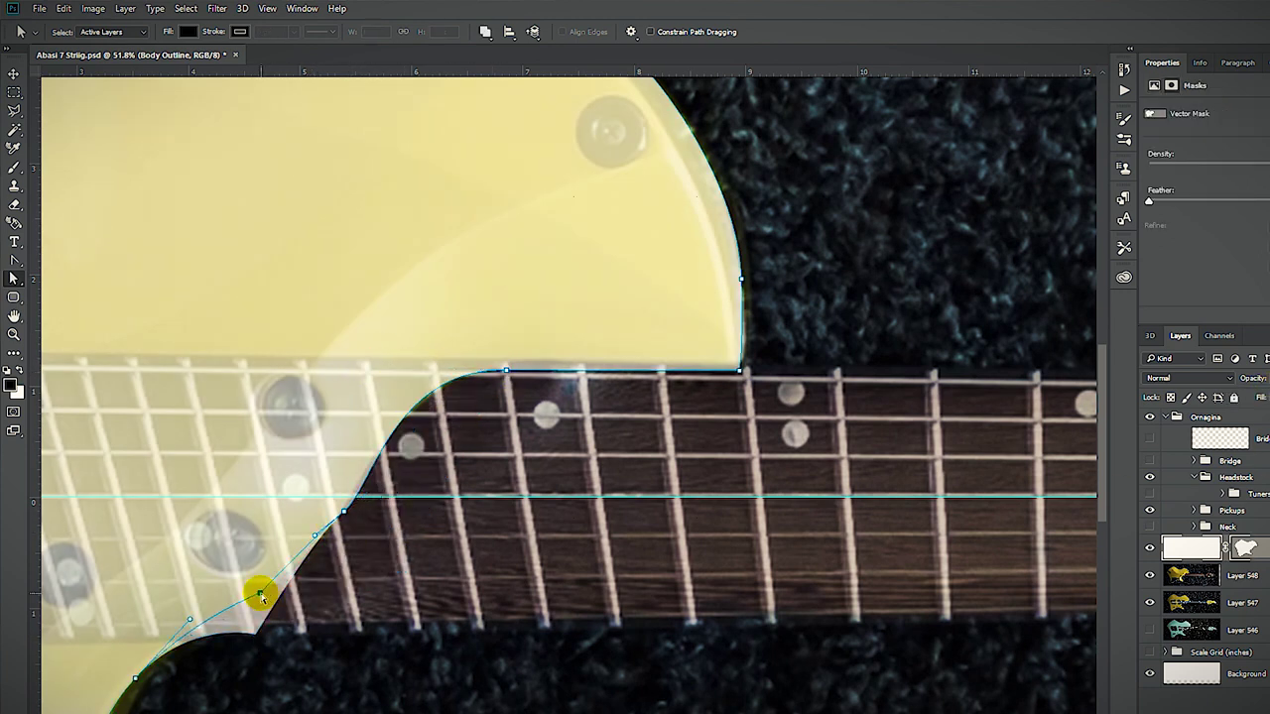
pyautogui.click(136, 677)
pyautogui.moveTo(144, 672); pyautogui.dragTo(144, 673)
# - Smooth the neck heel curve with the Convert Point tool and refine its anchors up to the upper horn
pyautogui.click(15, 260)
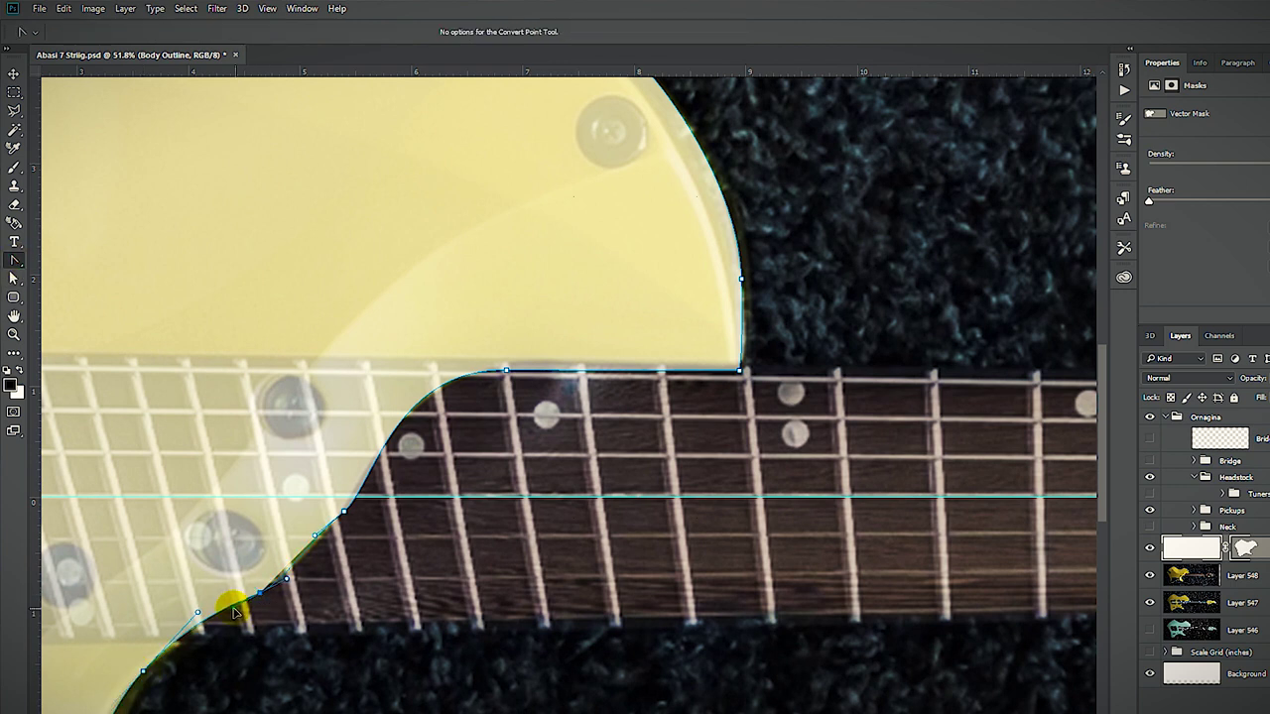
pyautogui.moveTo(342, 512); pyautogui.dragTo(351, 498)
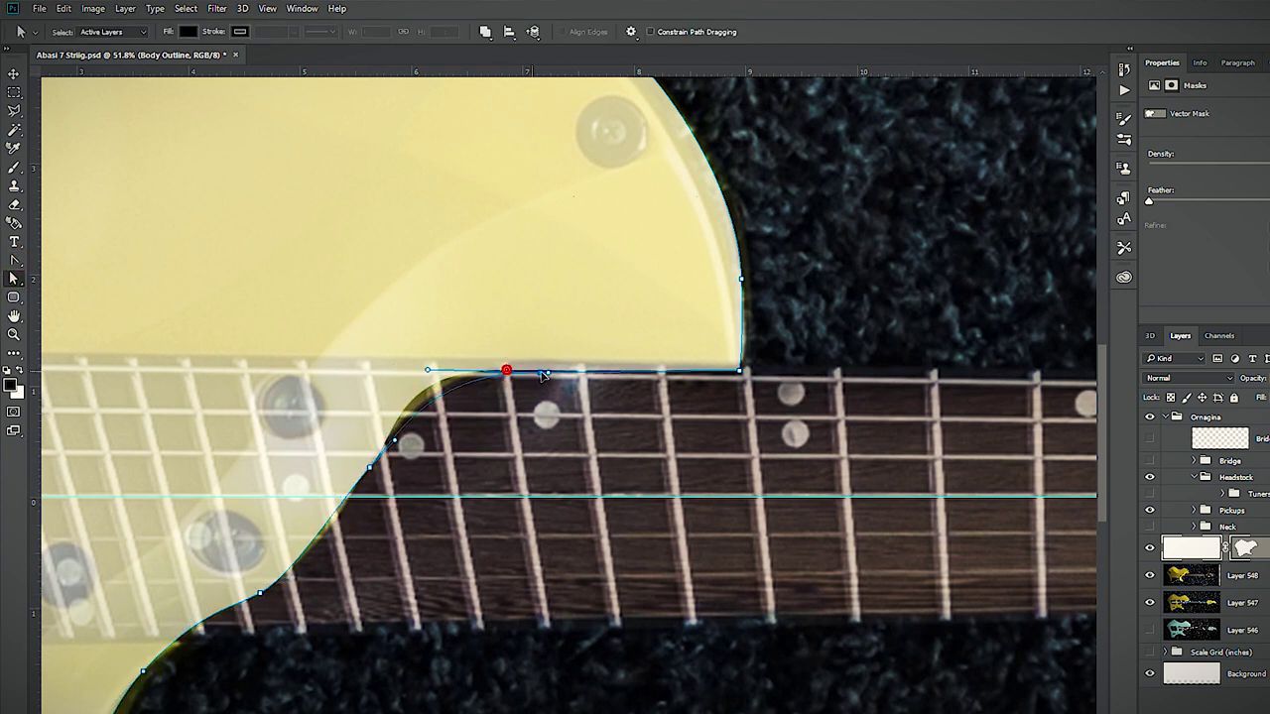
pyautogui.moveTo(566, 371); pyautogui.dragTo(439, 367)
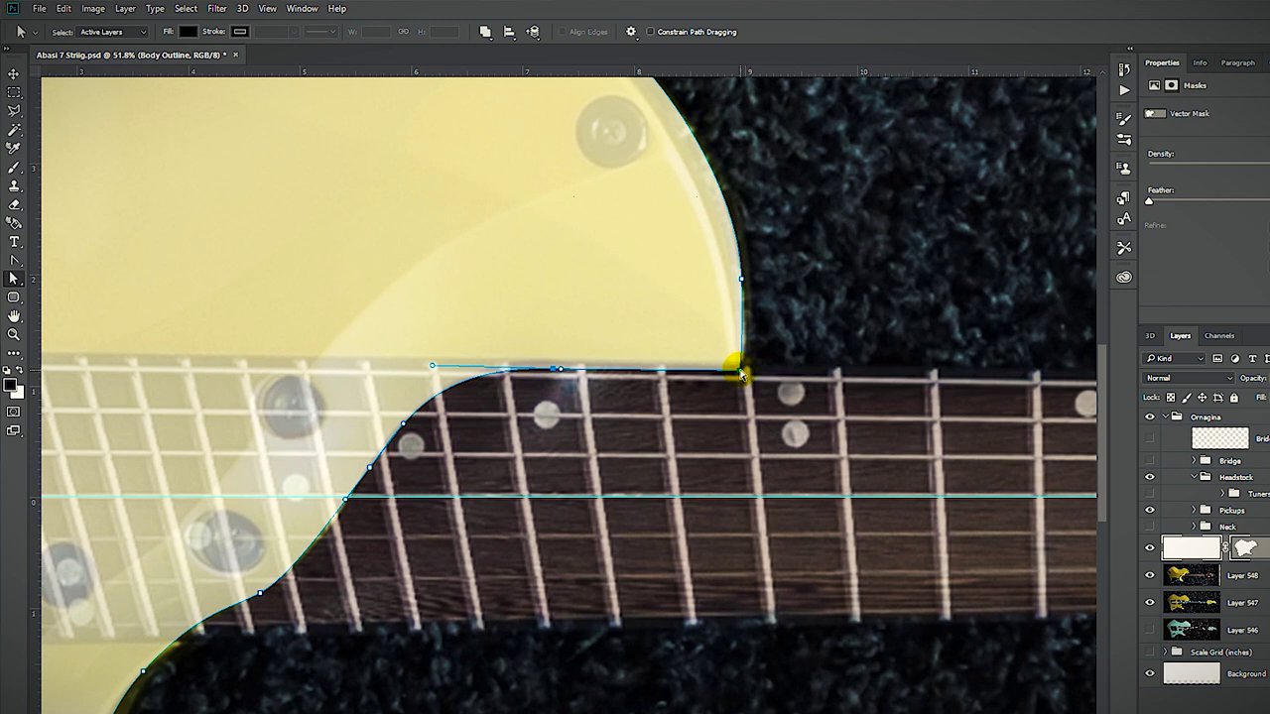
pyautogui.moveTo(727, 155); pyautogui.dragTo(704, 157)
pyautogui.moveTo(260, 593); pyautogui.dragTo(265, 589)
# - Hide the back photo on Layer 548 and fit the outline's anchors and handles to the lower horn
pyautogui.scroll(-10, 464, 545)
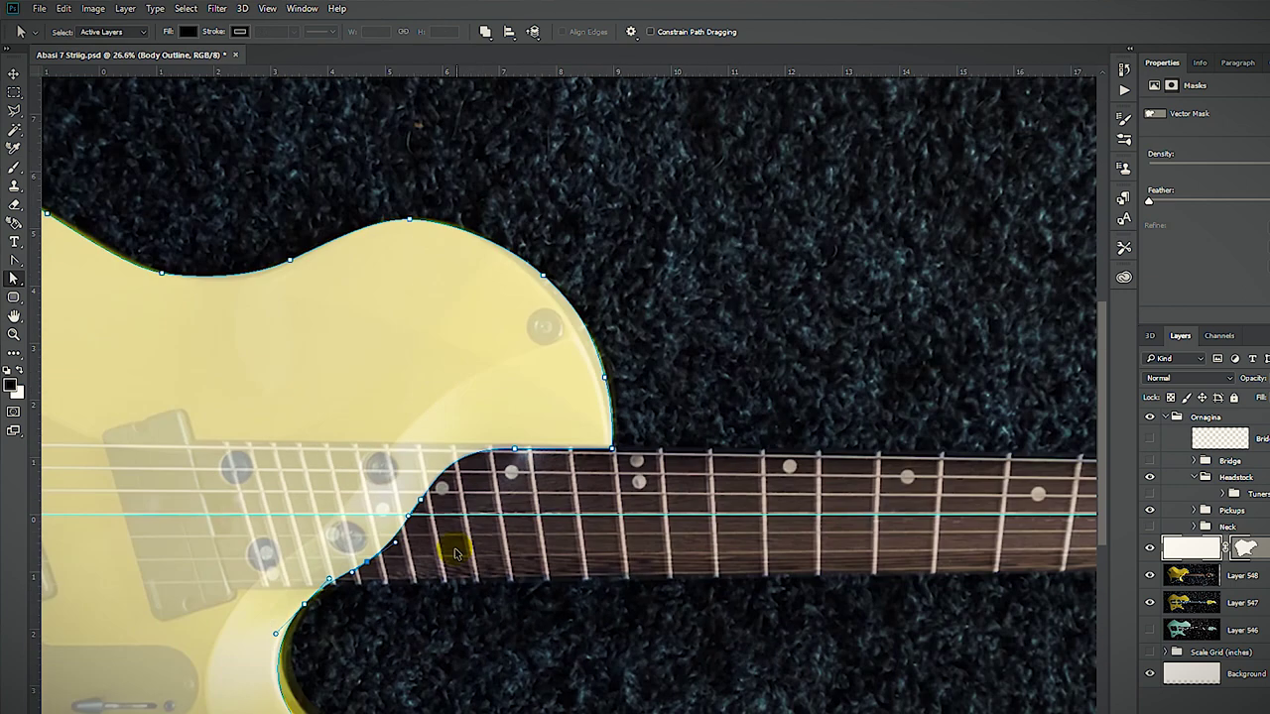
pyautogui.moveTo(268, 538); pyautogui.dragTo(632, 495)
pyautogui.click(1151, 576)
pyautogui.scroll(16, 709, 679)
pyautogui.moveTo(811, 657); pyautogui.dragTo(703, 423)
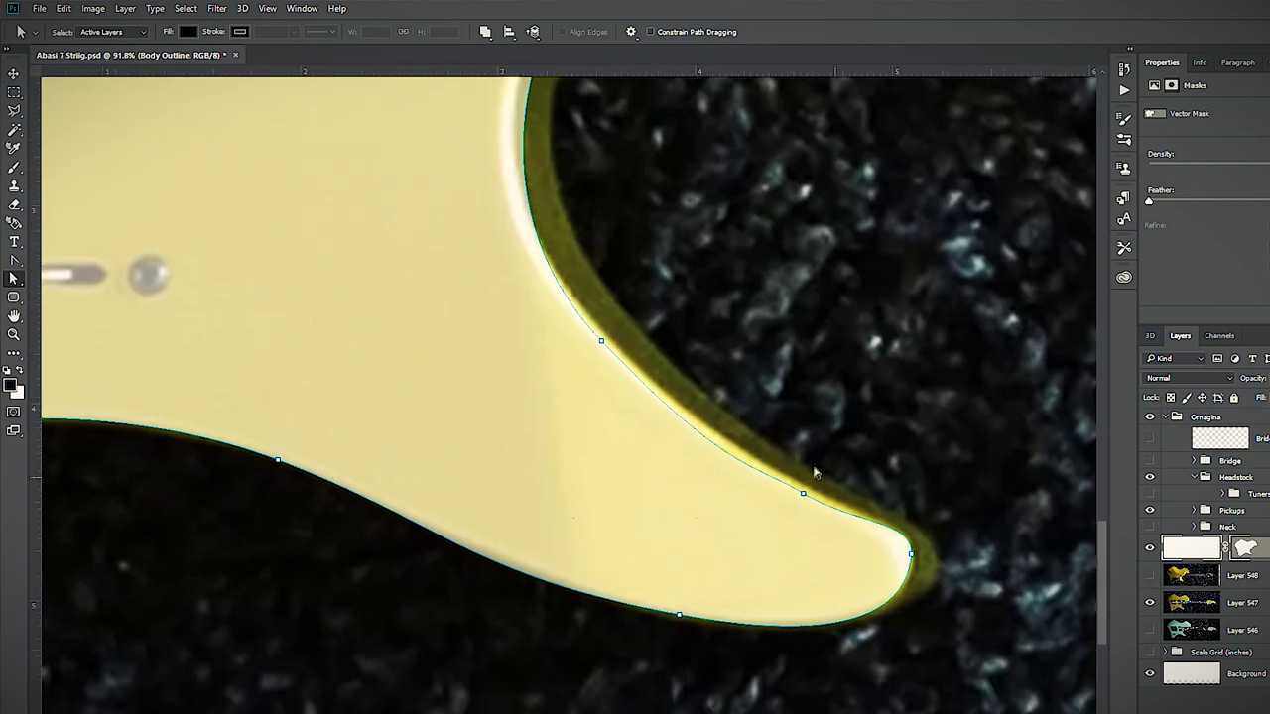
pyautogui.moveTo(726, 474); pyautogui.dragTo(696, 422)
pyautogui.click(601, 340)
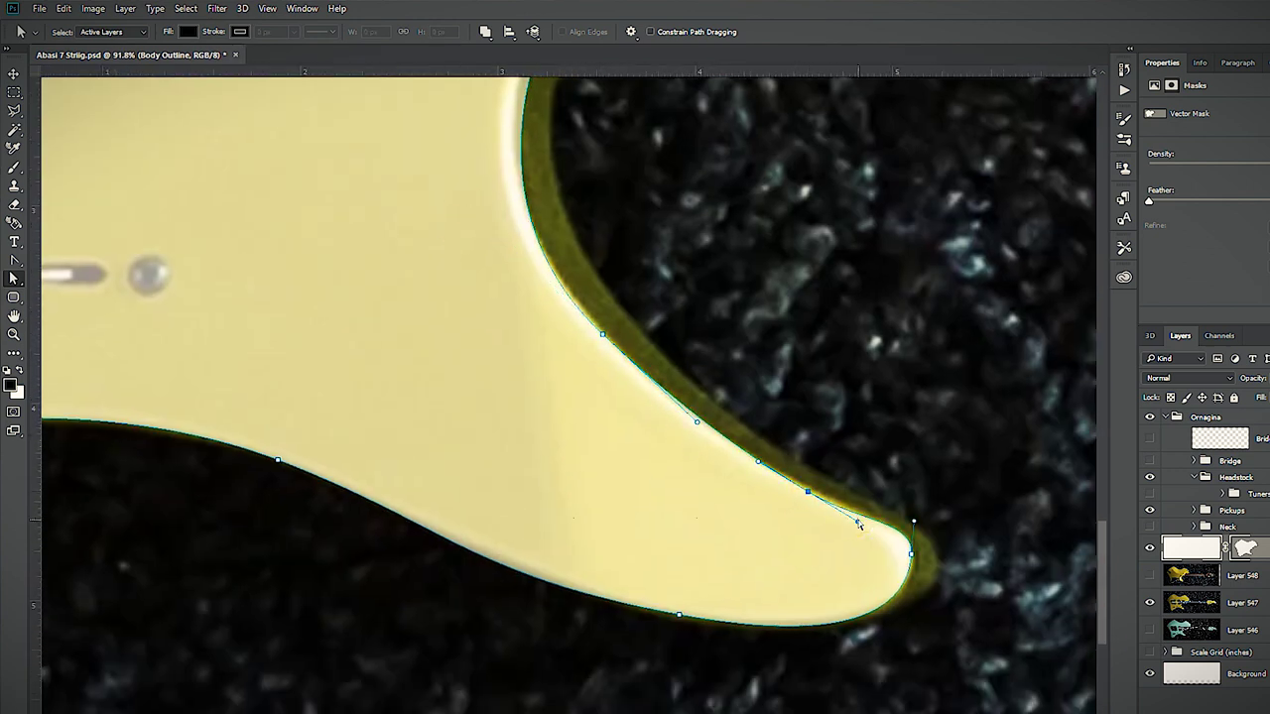
pyautogui.moveTo(679, 614)
pyautogui.mouseDown()
pyautogui.moveTo(680, 601)
pyautogui.moveTo(680, 612)
pyautogui.mouseUp()
# - Adjust the outline's anchors and handles to follow the body's lower waist curve beneath the switch and control knob
pyautogui.moveTo(371, 484); pyautogui.dragTo(876, 513)
pyautogui.click(329, 480)
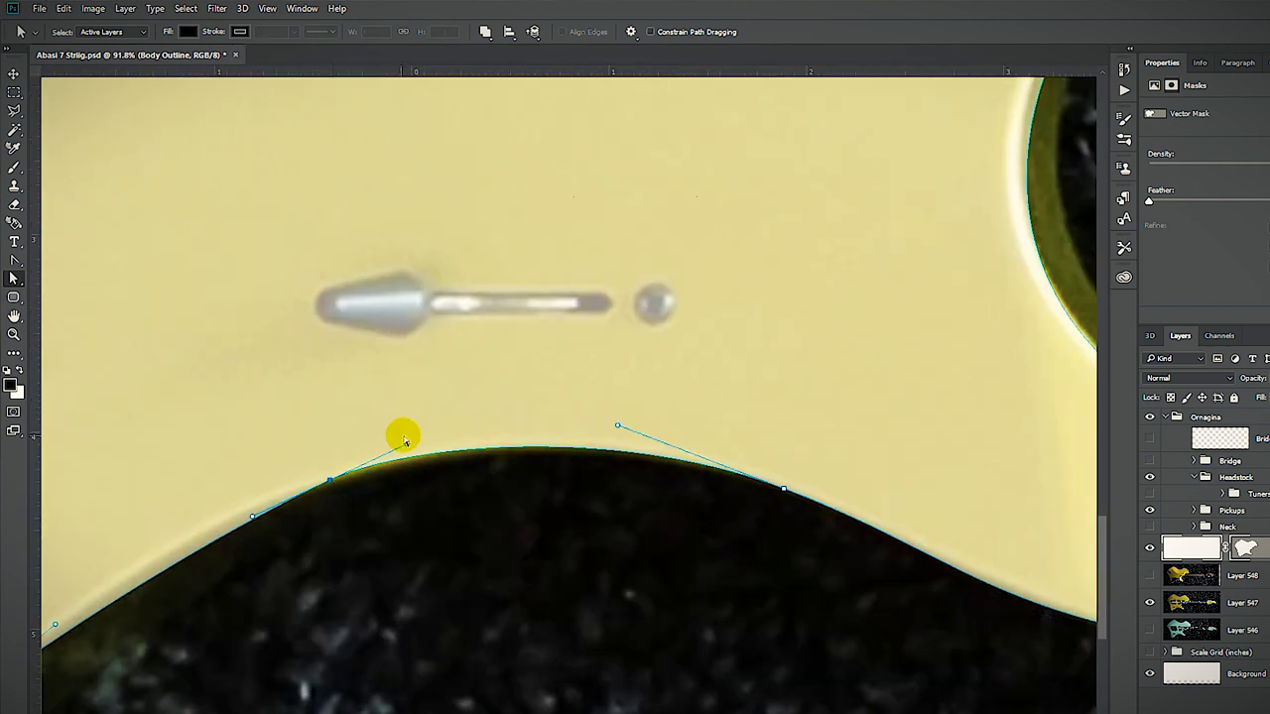
pyautogui.moveTo(405, 439); pyautogui.dragTo(417, 449)
pyautogui.moveTo(266, 576); pyautogui.dragTo(1092, 281)
pyautogui.click(702, 479)
pyautogui.moveTo(524, 630)
pyautogui.mouseDown()
pyautogui.moveTo(514, 661)
pyautogui.moveTo(521, 644)
pyautogui.mouseUp()
pyautogui.moveTo(872, 324); pyautogui.dragTo(864, 332)
pyautogui.moveTo(1071, 224); pyautogui.dragTo(858, 350)
pyautogui.click(954, 315)
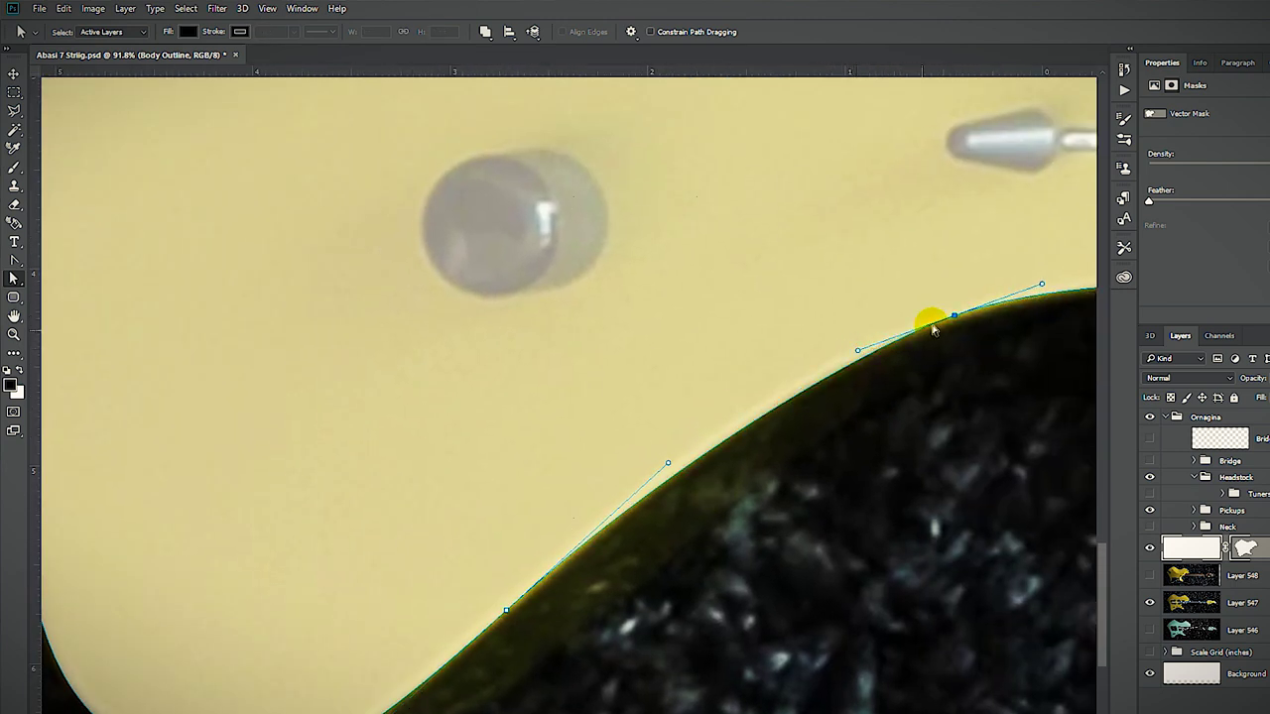
# - Fit the outline to the lower bout's corner and the body's rear edge below the bridge
pyautogui.moveTo(208, 585); pyautogui.dragTo(489, 594)
pyautogui.click(308, 607)
pyautogui.moveTo(323, 587); pyautogui.dragTo(328, 611)
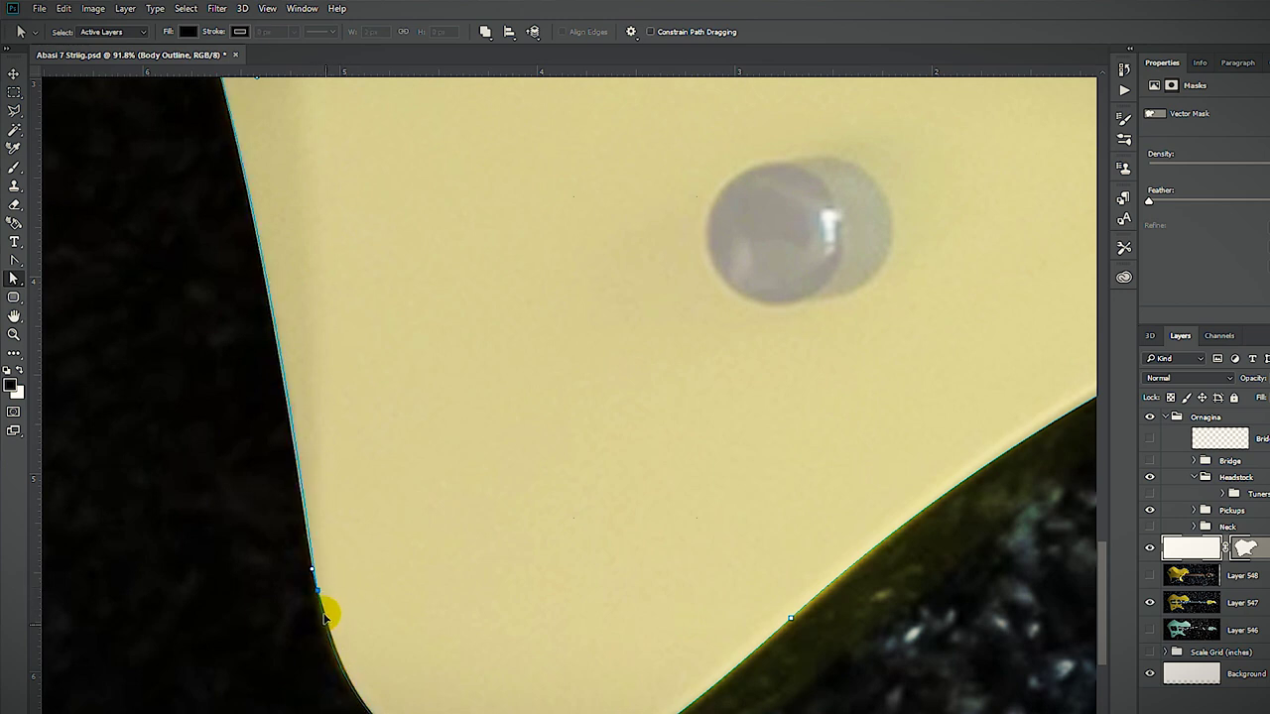
pyautogui.moveTo(355, 496); pyautogui.dragTo(600, 710)
pyautogui.moveTo(551, 255); pyautogui.dragTo(554, 255)
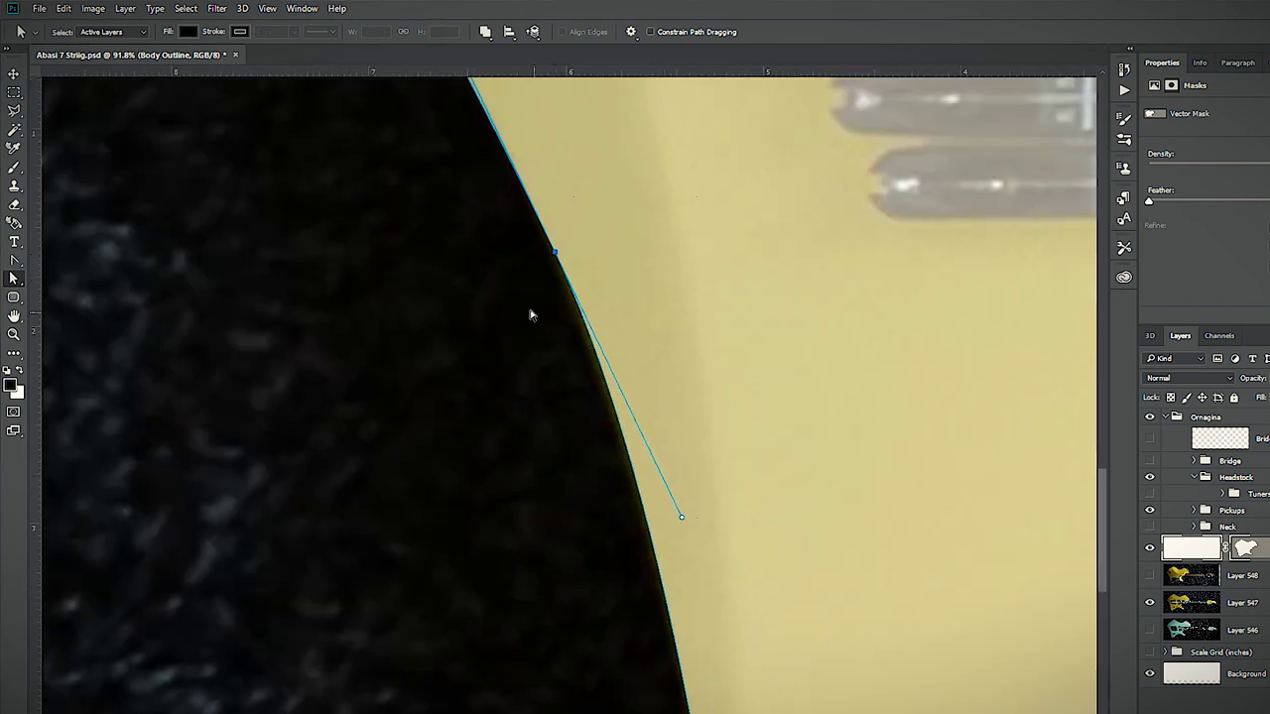
# - Refine the outline's anchors around the body's rear point and along the upper bout
pyautogui.moveTo(530, 312); pyautogui.dragTo(782, 710)
pyautogui.click(612, 304)
pyautogui.scroll(3, 654, 298)
pyautogui.hscroll(4, 655, 297)
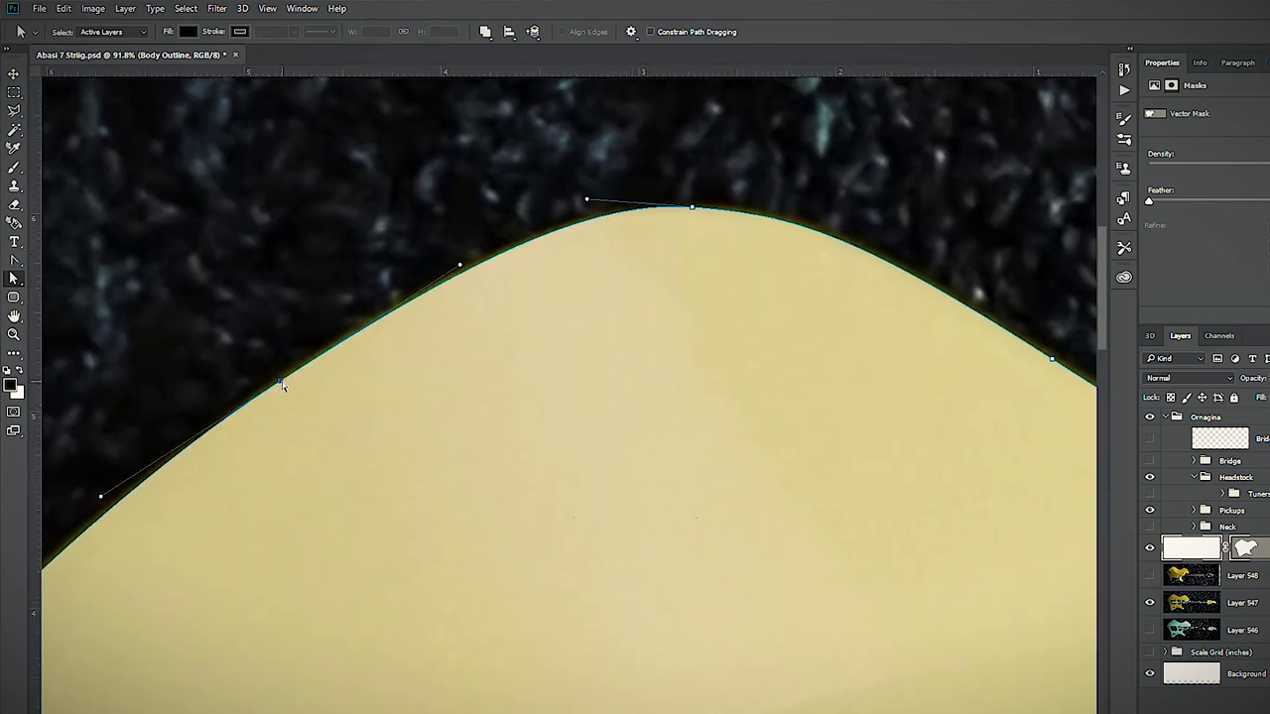
pyautogui.click(282, 378)
pyautogui.moveTo(828, 491); pyautogui.dragTo(129, 471)
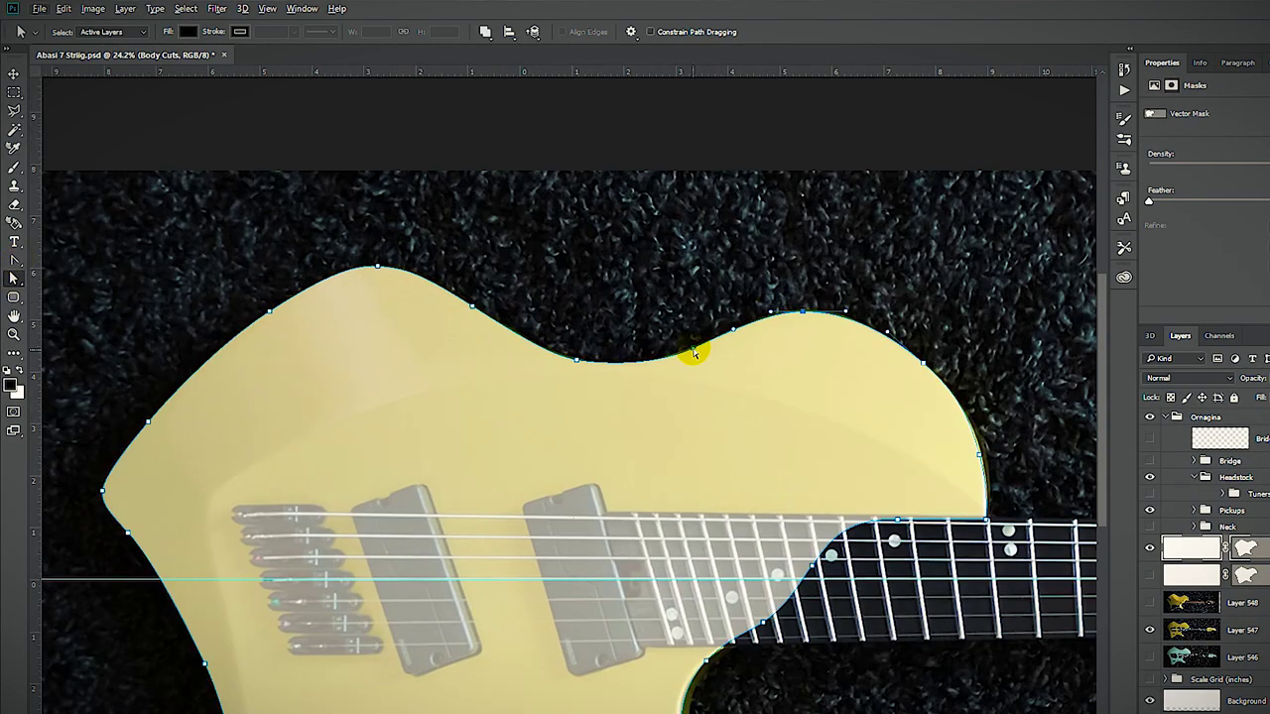
# - Remove surplus anchors around the Body Cuts path's upper horn and pull the remaining ones inward from the body edge
pyautogui.rightClick(693, 350)
pyautogui.click(744, 357)
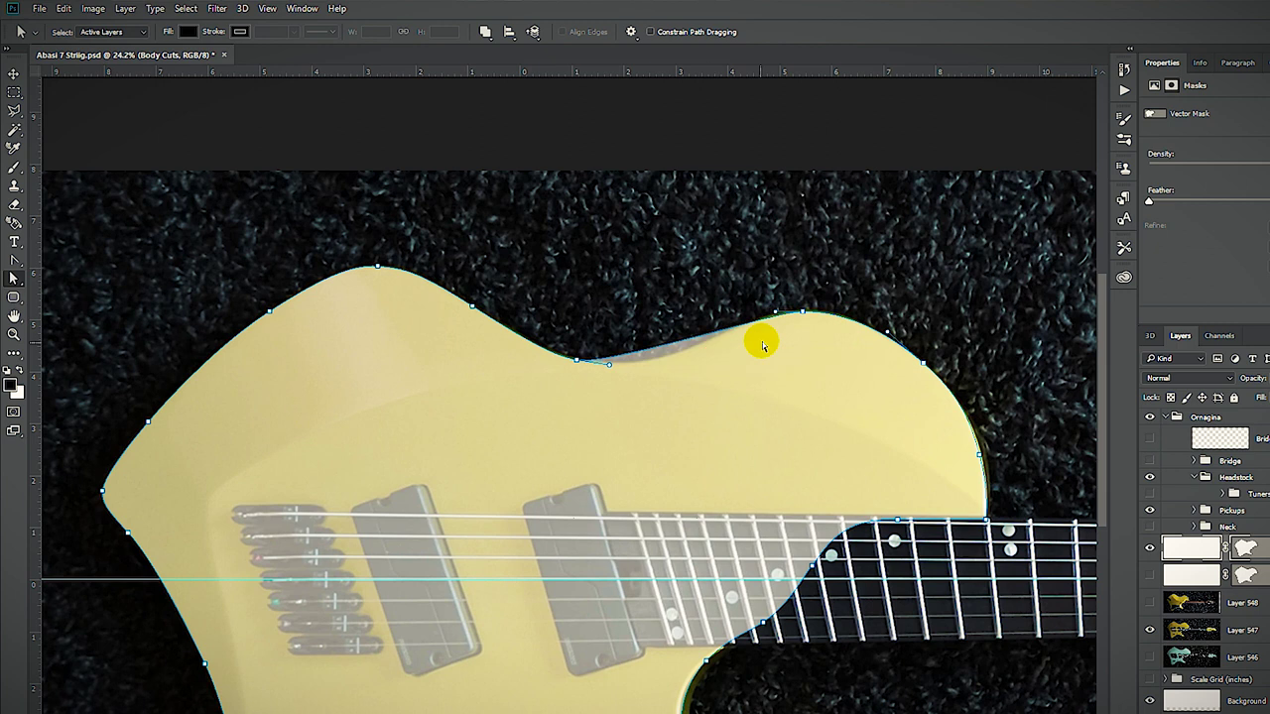
pyautogui.scroll(3, 970, 500)
pyautogui.moveTo(982, 439); pyautogui.dragTo(909, 431)
pyautogui.moveTo(917, 475); pyautogui.dragTo(1004, 494)
pyautogui.moveTo(910, 432); pyautogui.dragTo(938, 474)
pyautogui.moveTo(993, 509); pyautogui.dragTo(975, 491)
pyautogui.moveTo(908, 318); pyautogui.dragTo(724, 364)
pyautogui.rightClick(747, 249)
pyautogui.click(798, 257)
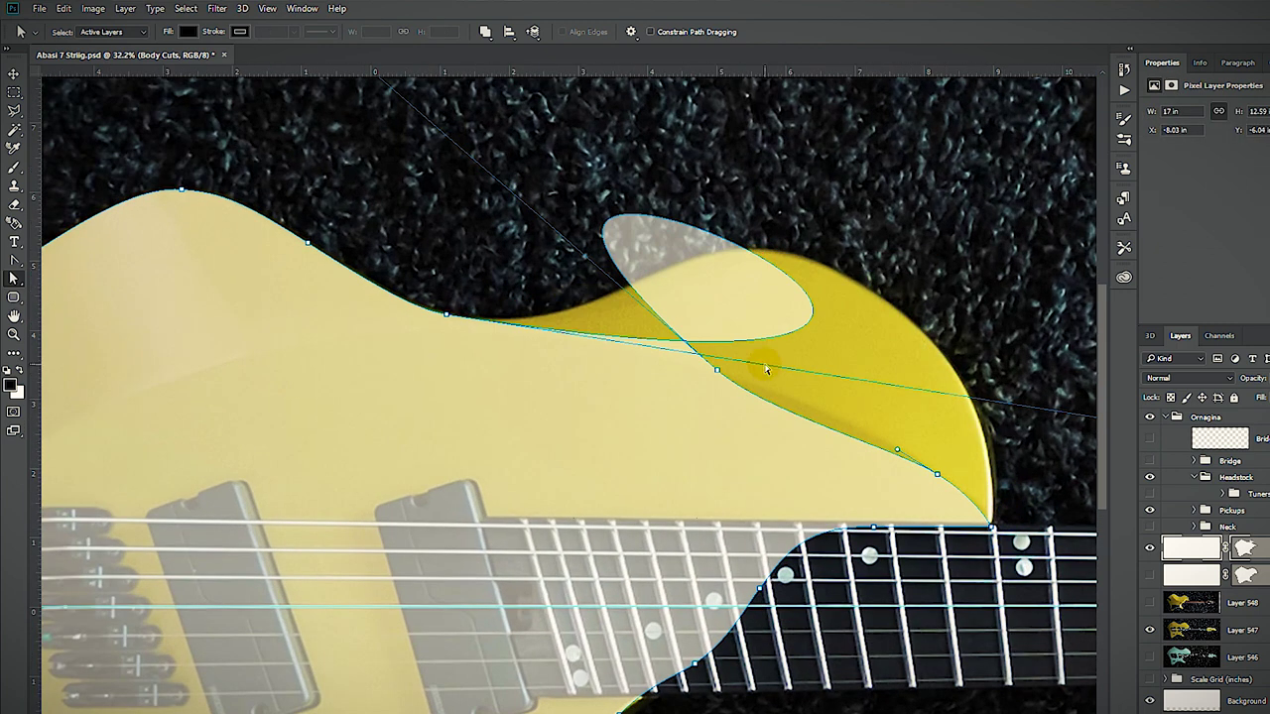
# - Reposition the Body Cuts anchors below the upper horn and delete the extra anchor between the upper bout and waist
pyautogui.scroll(-3, 739, 322)
pyautogui.moveTo(974, 392); pyautogui.dragTo(603, 324)
pyautogui.moveTo(539, 185); pyautogui.dragTo(674, 331)
pyautogui.scroll(2, 595, 268)
pyautogui.moveTo(207, 239); pyautogui.dragTo(454, 327)
pyautogui.rightClick(464, 279)
pyautogui.click(512, 288)
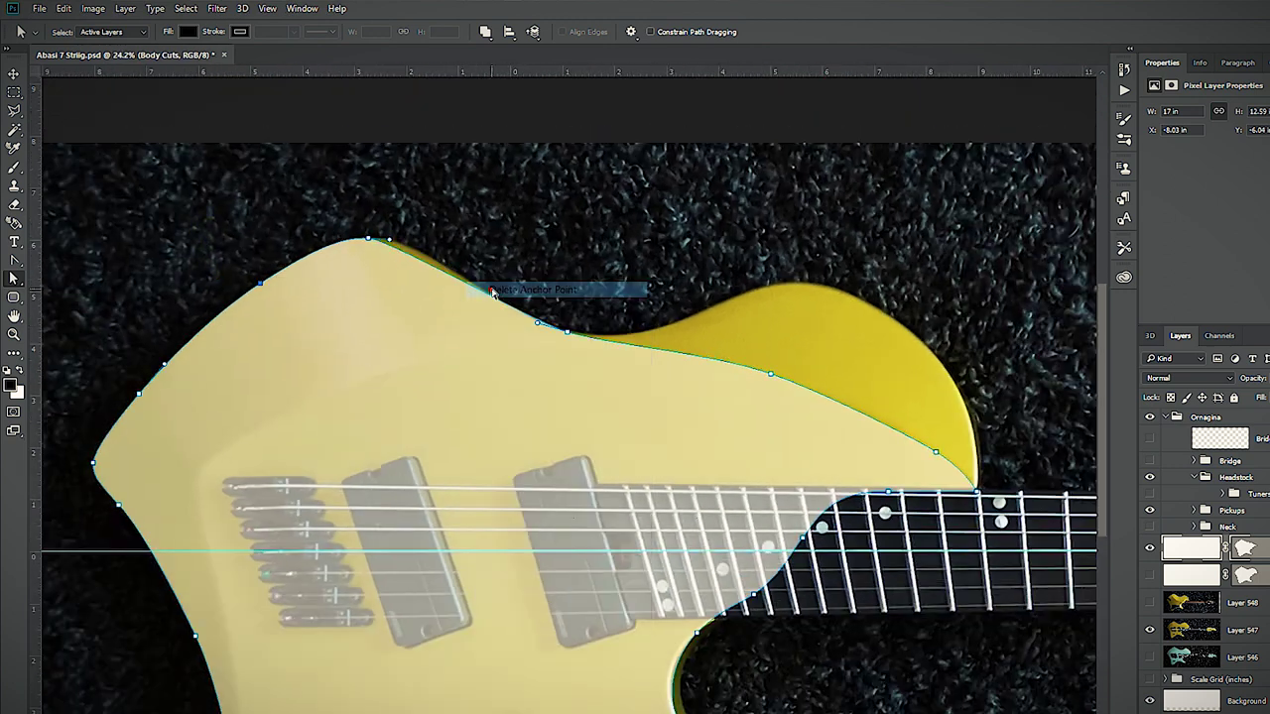
# - Delete the extra rear anchor of the upper bout and pull the neighbouring anchors inward toward the front bevel line
pyautogui.rightClick(260, 284)
pyautogui.click(309, 293)
pyautogui.moveTo(368, 239); pyautogui.dragTo(382, 371)
pyautogui.moveTo(139, 394); pyautogui.dragTo(239, 437)
pyautogui.moveTo(308, 354); pyautogui.dragTo(263, 419)
# - Pull the Body Cuts anchors around the body's rear point inward to the bevel edge beside the bridge
pyautogui.scroll(-2, 228, 496)
pyautogui.moveTo(195, 556); pyautogui.dragTo(233, 583)
pyautogui.moveTo(118, 424); pyautogui.dragTo(211, 459)
pyautogui.moveTo(93, 382); pyautogui.dragTo(201, 394)
pyautogui.moveTo(212, 459); pyautogui.dragTo(206, 447)
pyautogui.scroll(2, 734, 265)
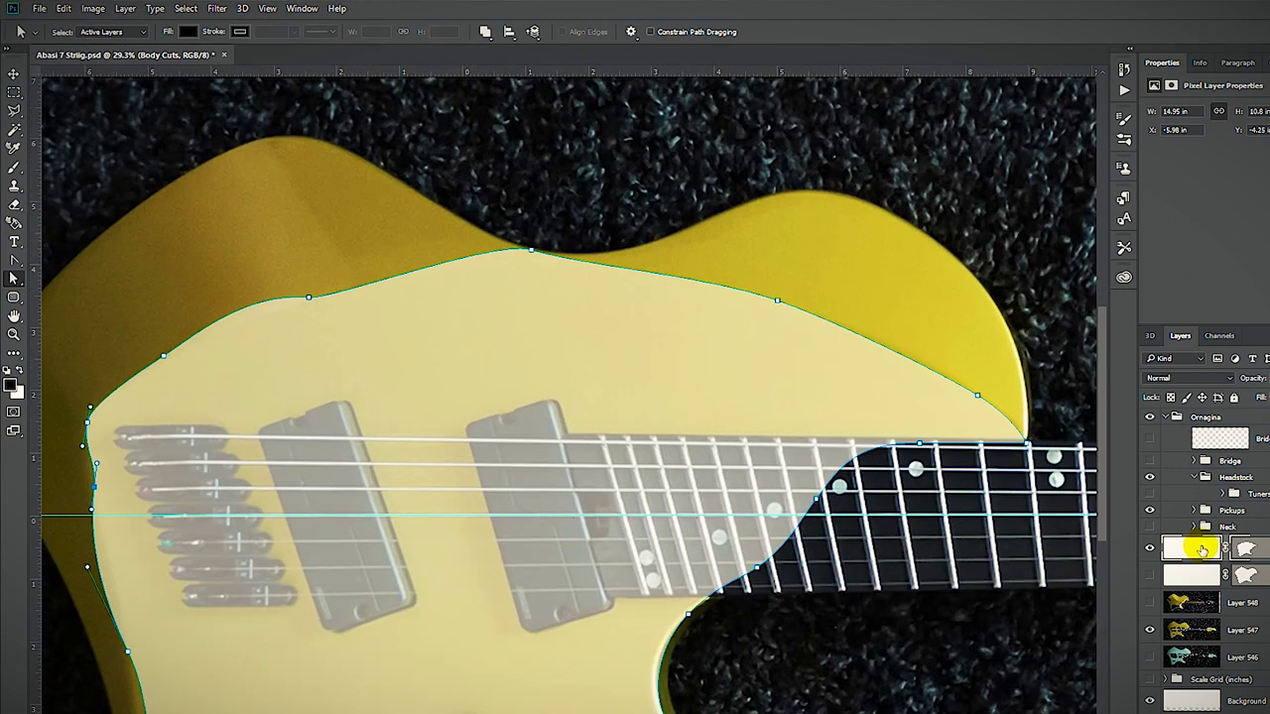
# - Lower the Body Cuts opacity and fit the path's upper curve to the bevel line running toward the neck joint
pyautogui.moveTo(1264, 380); pyautogui.dragTo(1240, 380)
pyautogui.scroll(6, 257, 299)
pyautogui.click(357, 296)
pyautogui.moveTo(268, 298); pyautogui.dragTo(240, 339)
pyautogui.moveTo(751, 211); pyautogui.dragTo(760, 243)
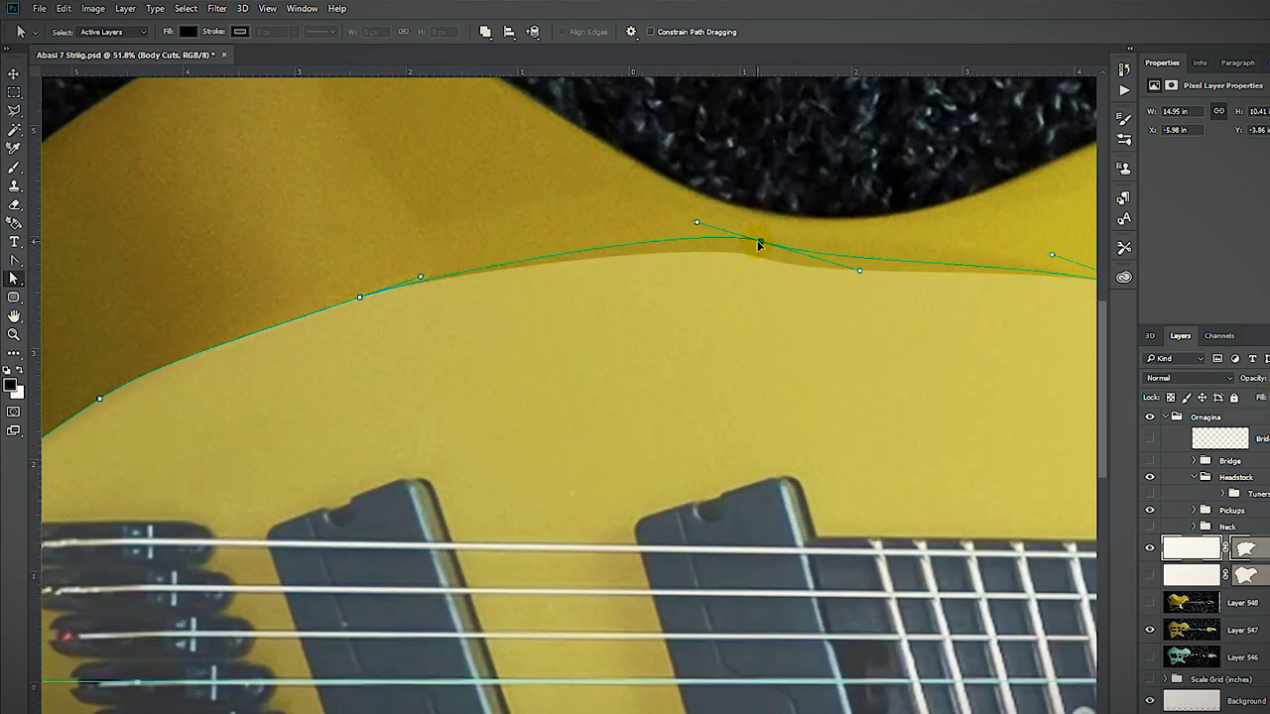
pyautogui.moveTo(859, 271); pyautogui.dragTo(888, 241)
pyautogui.moveTo(952, 309); pyautogui.dragTo(651, 310)
pyautogui.moveTo(882, 307); pyautogui.dragTo(896, 315)
pyautogui.moveTo(992, 351); pyautogui.dragTo(717, 307)
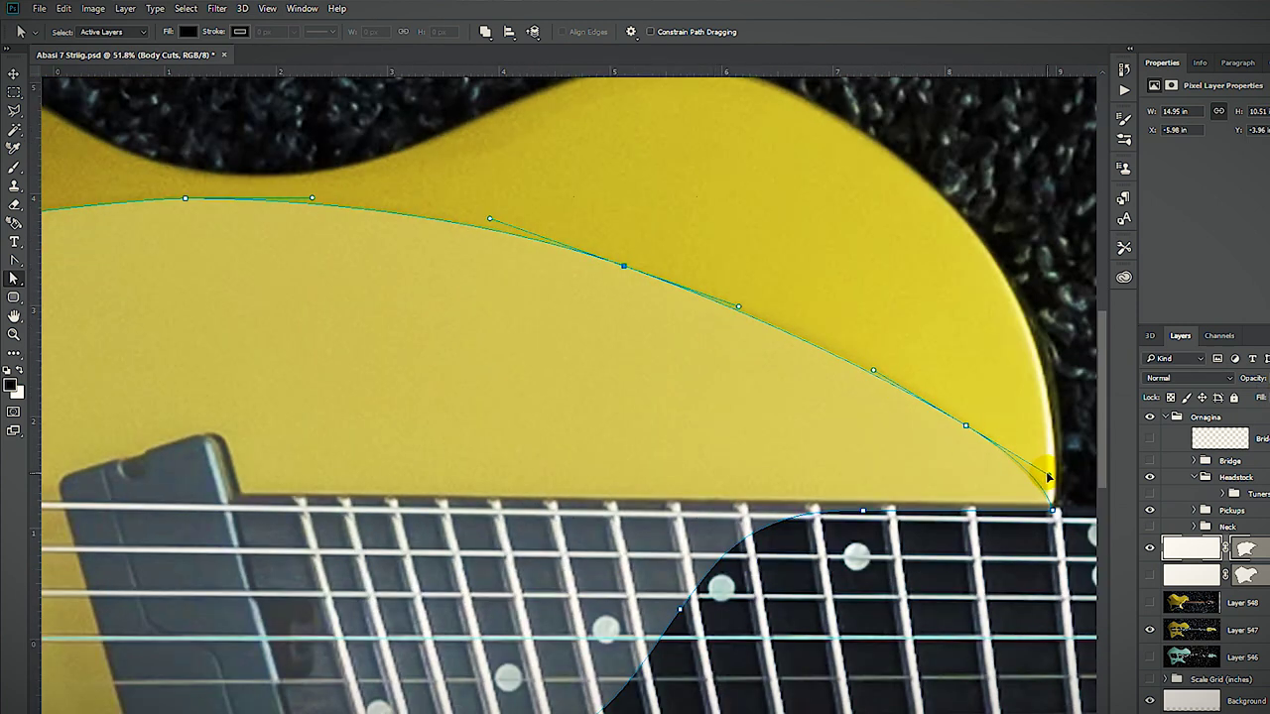
# - Fit the Body Cuts path to the bevel's rear corner and down the rear edge below the bridge
pyautogui.hscroll(-10, 1048, 479)
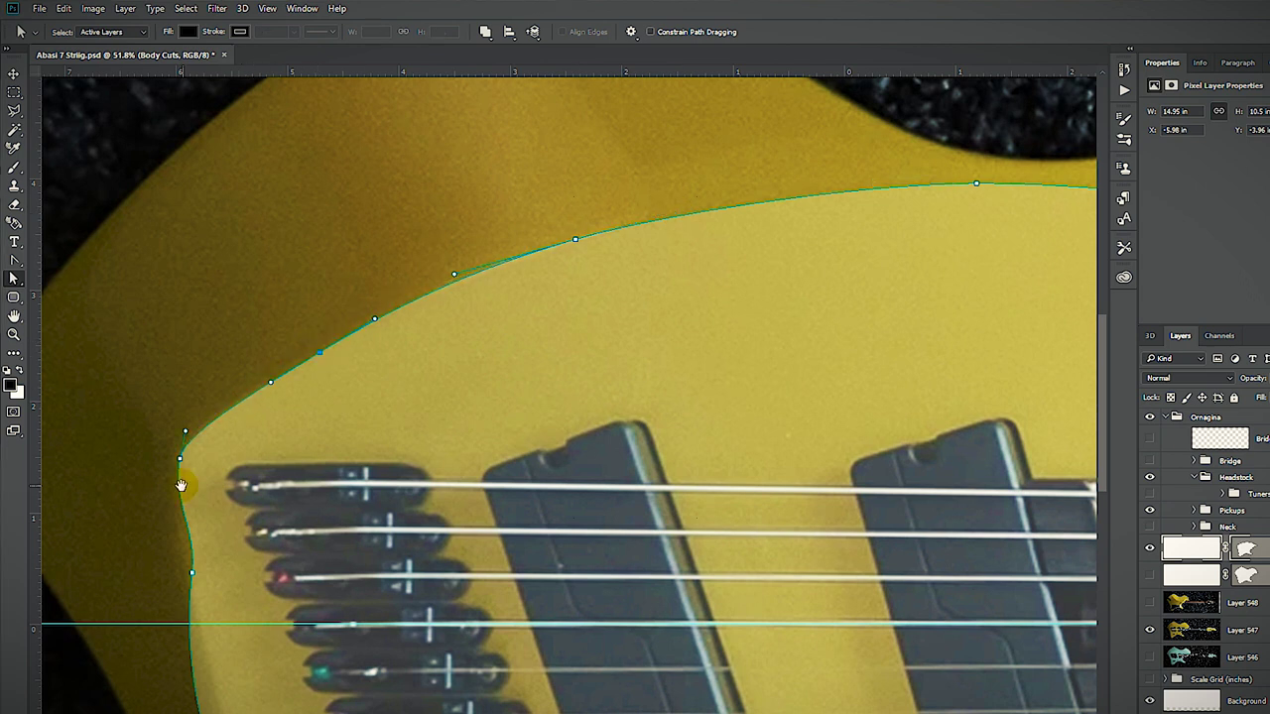
pyautogui.scroll(2, 203, 556)
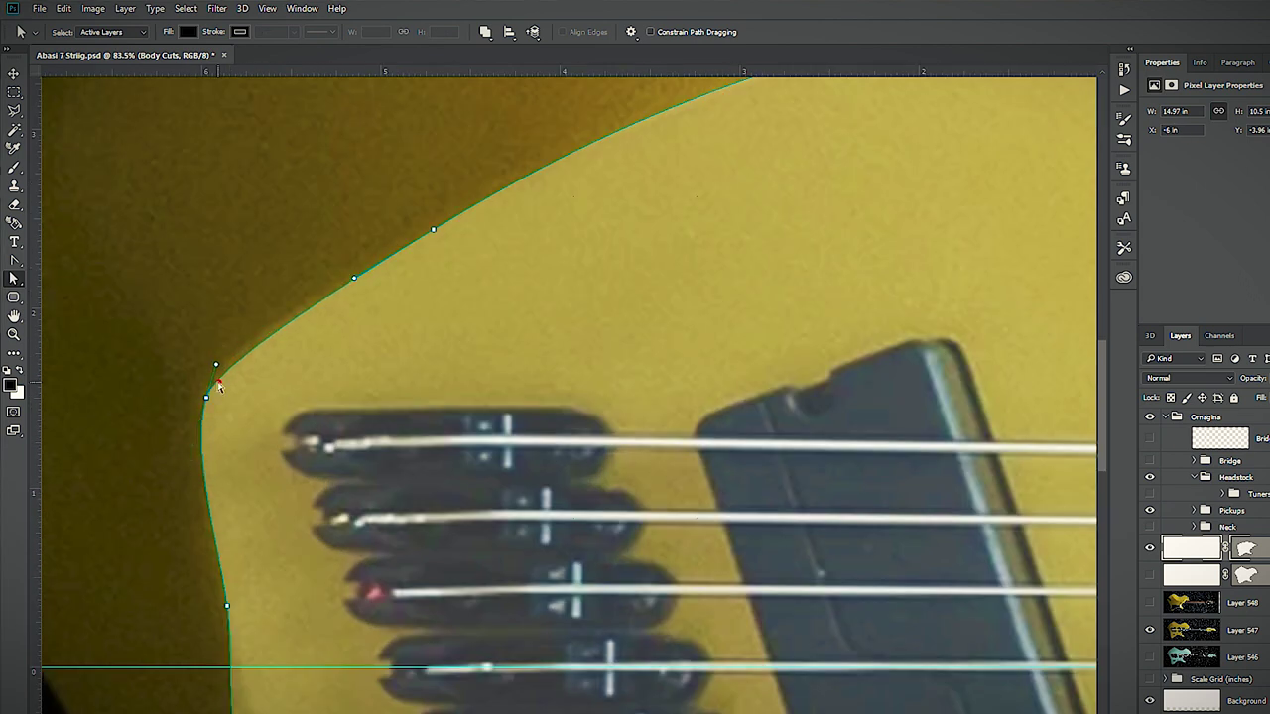
pyautogui.scroll(-6, 605, 475)
pyautogui.moveTo(502, 685); pyautogui.dragTo(479, 445)
pyautogui.scroll(4, 516, 502)
pyautogui.moveTo(516, 502); pyautogui.dragTo(584, 504)
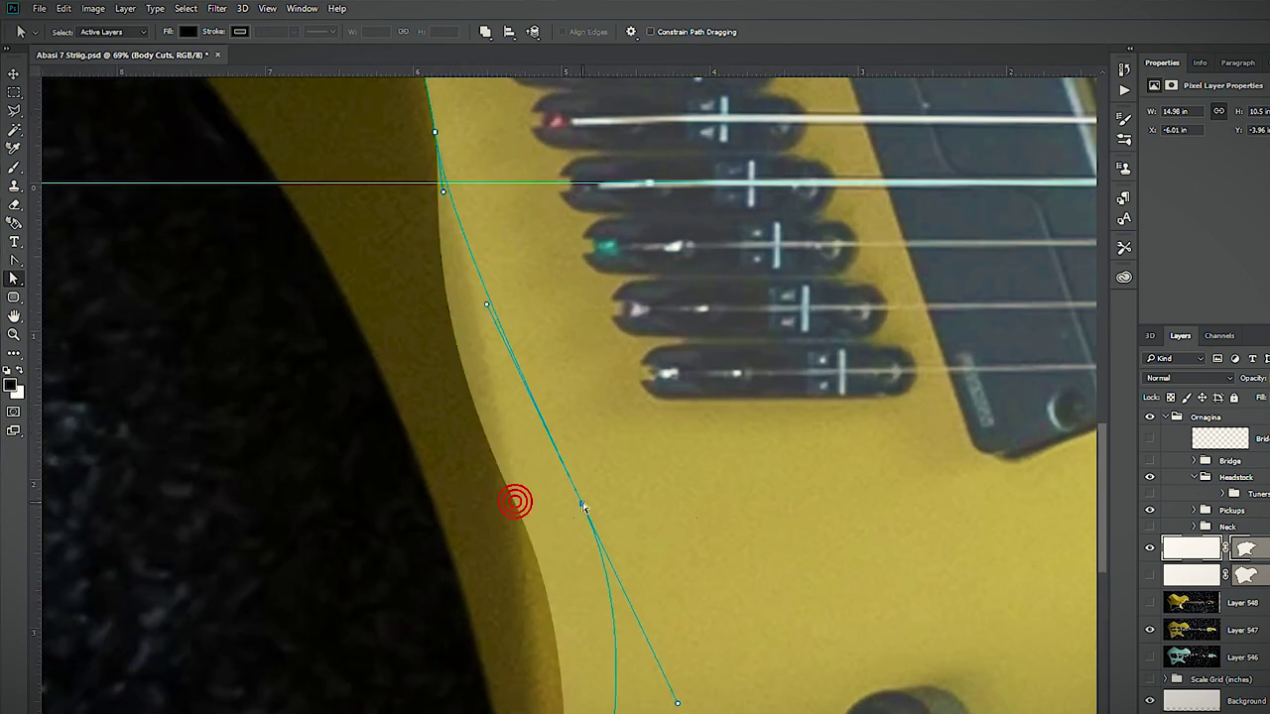
pyautogui.moveTo(678, 700); pyautogui.dragTo(599, 709)
pyautogui.moveTo(584, 502); pyautogui.dragTo(513, 499)
pyautogui.moveTo(528, 707); pyautogui.dragTo(539, 700)
pyautogui.scroll(-2, 507, 271)
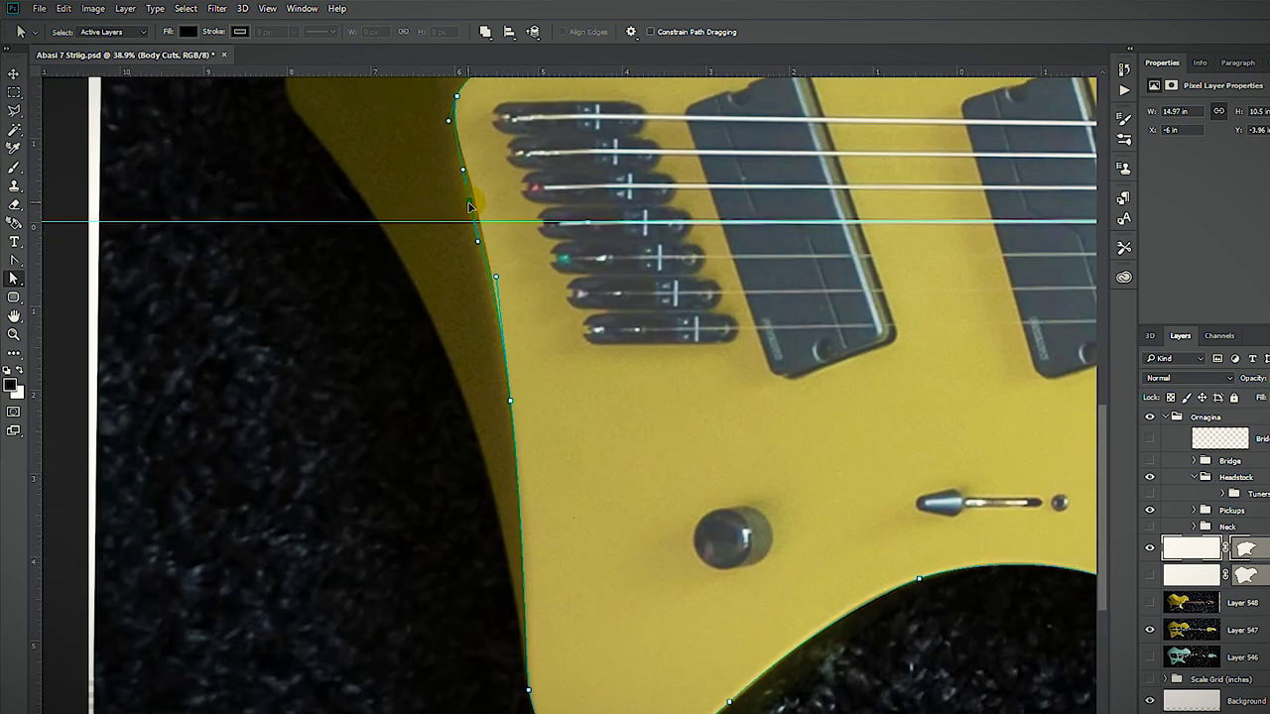
pyautogui.moveTo(496, 277); pyautogui.dragTo(508, 316)
# - Place an anchor on the lower horn's underside where the bevel begins and convert it to a corner point
pyautogui.scroll(-6, 535, 456)
pyautogui.scroll(8, 1000, 544)
pyautogui.moveTo(920, 605); pyautogui.dragTo(860, 590)
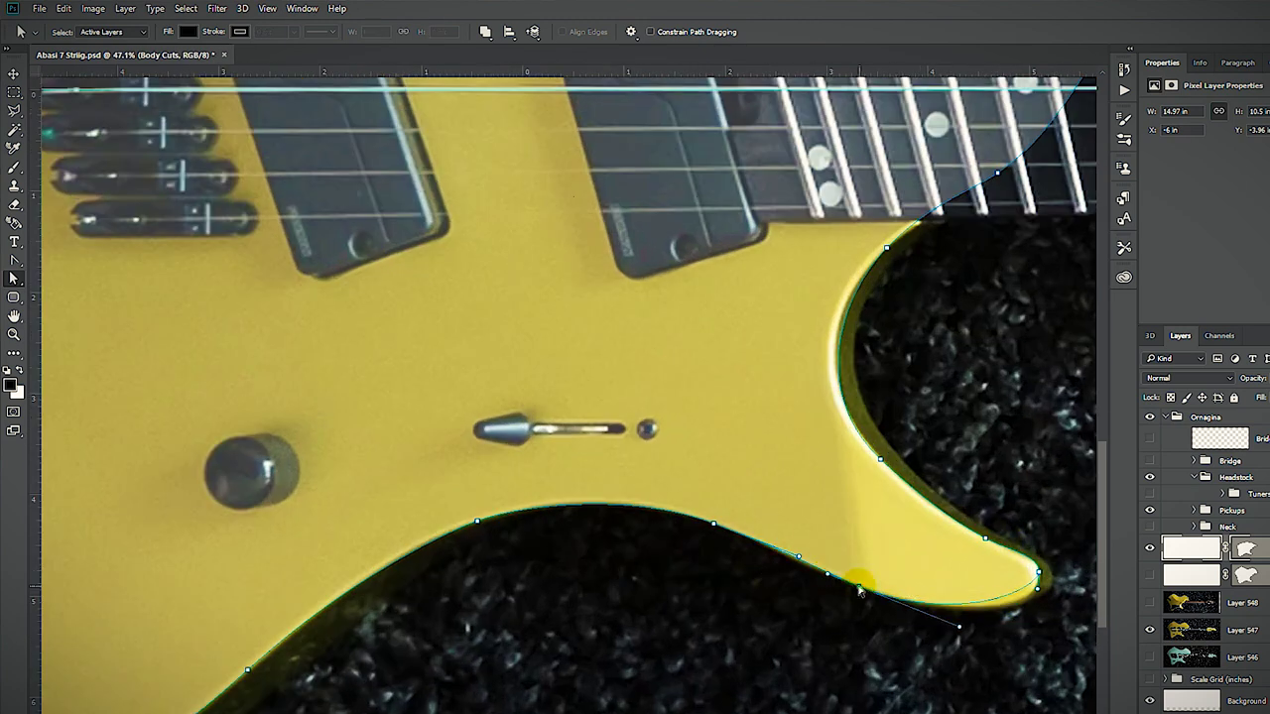
pyautogui.click(14, 261)
pyautogui.click(861, 587)
pyautogui.click(14, 278)
# - Fit the path to the lower cutaway's inner curve and delete the anchors at the lower horn's tip
pyautogui.moveTo(880, 459); pyautogui.dragTo(849, 427)
pyautogui.moveTo(782, 369); pyautogui.dragTo(809, 390)
pyautogui.click(837, 301)
pyautogui.moveTo(837, 301); pyautogui.dragTo(834, 293)
pyautogui.moveTo(848, 427); pyautogui.dragTo(849, 421)
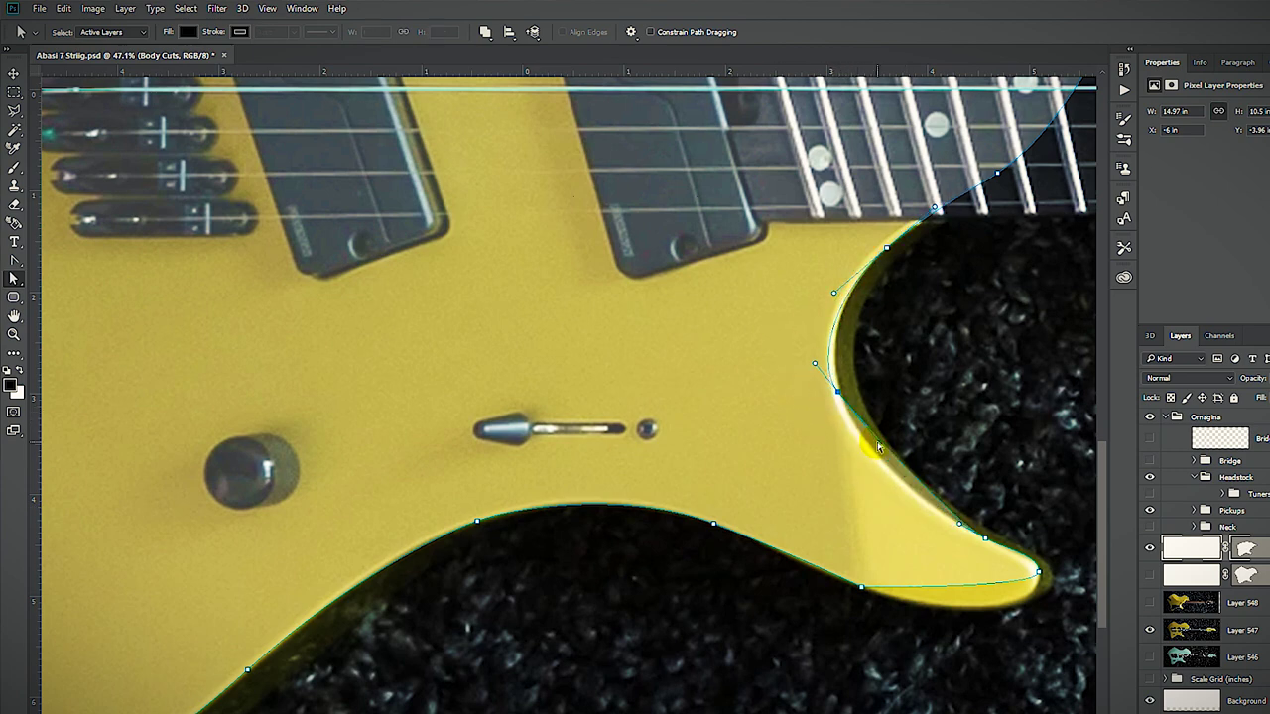
pyautogui.rightClick(1039, 572)
pyautogui.click(1101, 232)
pyautogui.rightClick(985, 538)
pyautogui.click(1052, 200)
pyautogui.scroll(-10, 854, 406)
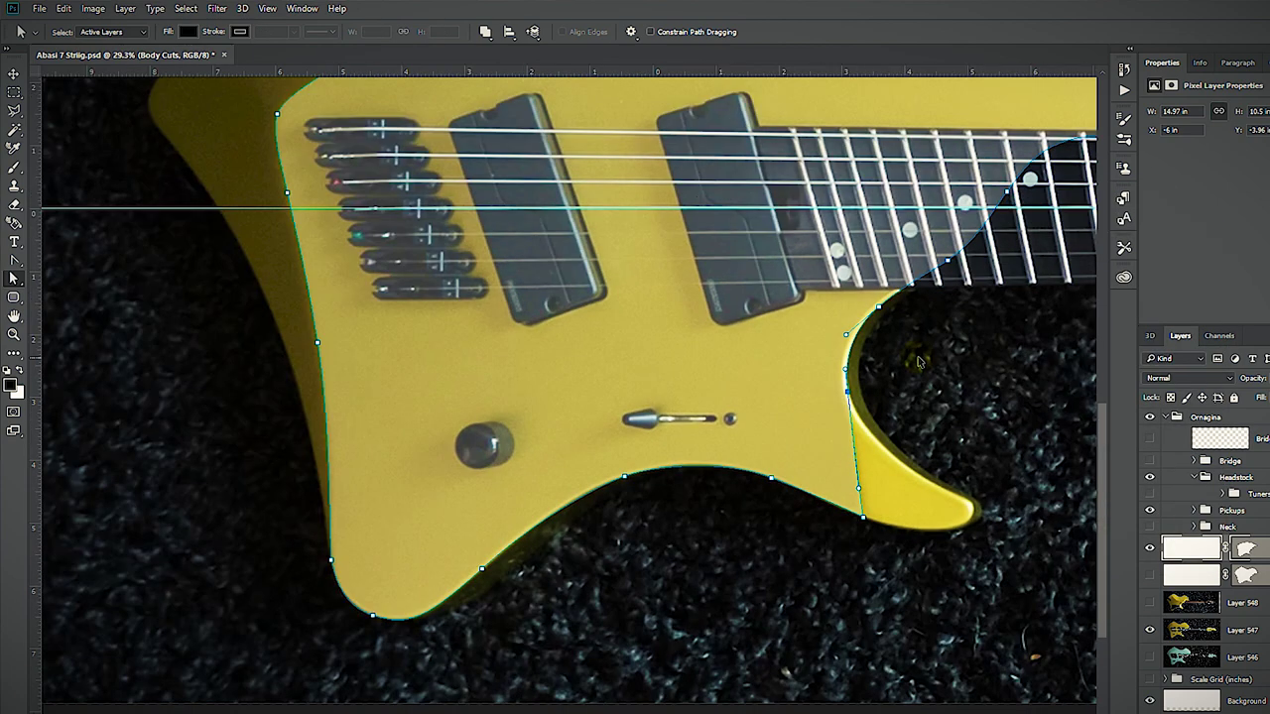
# - Preview the Body Outline and Body Cuts shapes together with the front photo and Background hidden
pyautogui.click(1150, 630)
pyautogui.click(1150, 702)
pyautogui.click(1150, 576)
pyautogui.click(1185, 575)
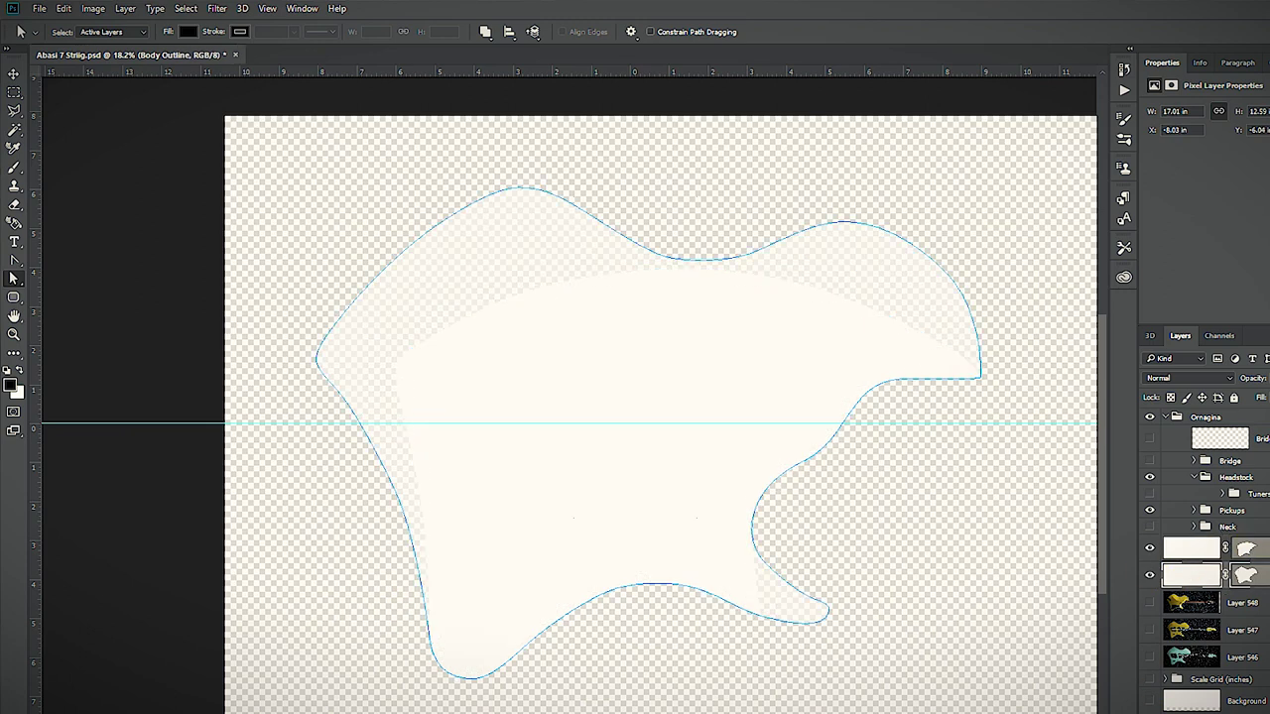
pyautogui.click(1247, 549)
pyautogui.click(1149, 603)
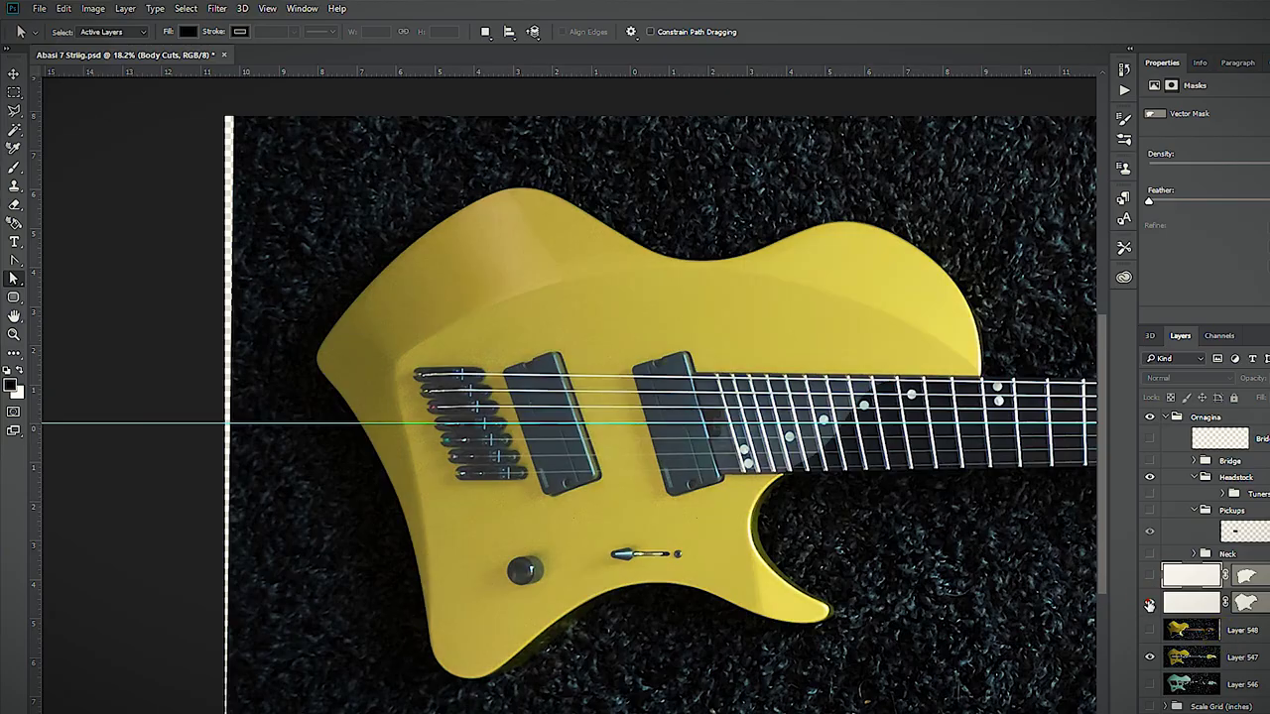
# - Compare the opaque Body Outline with the front photo, and view Body Cuts over it at 50% opacity
pyautogui.click(1186, 603)
pyautogui.press('0')
pyautogui.press('0')
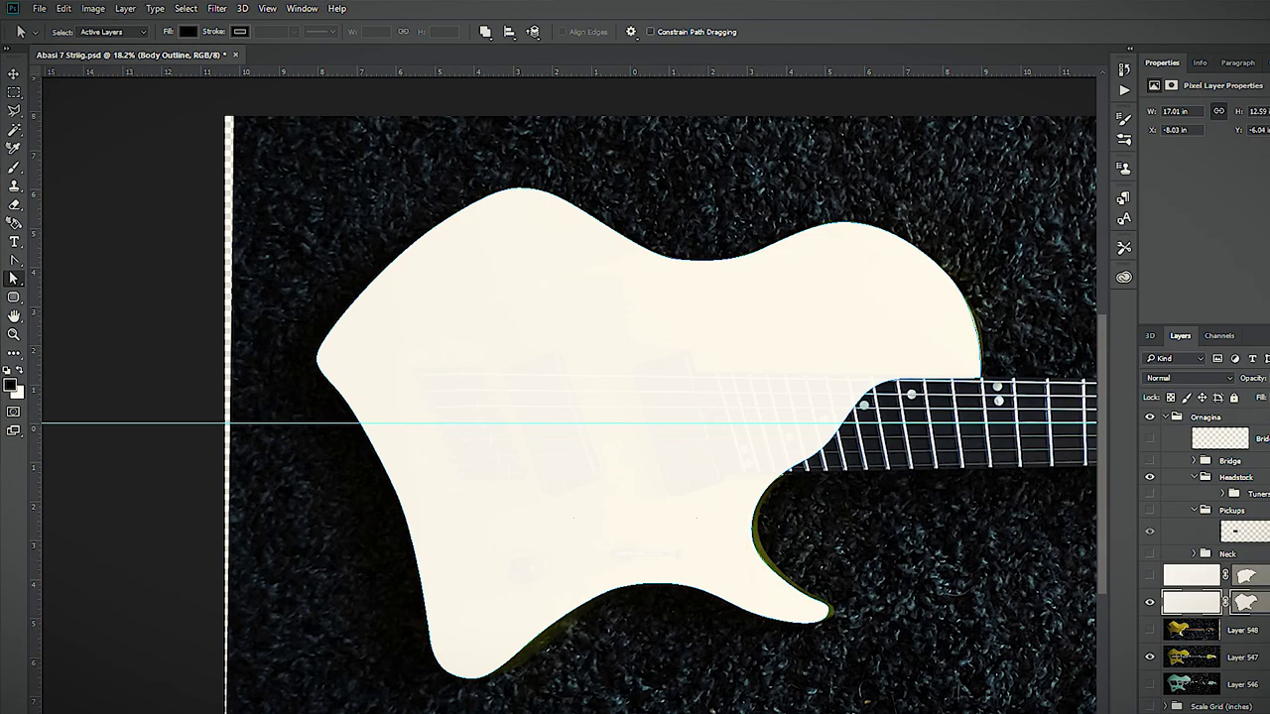
pyautogui.click(1150, 577)
pyautogui.click(1186, 575)
pyautogui.press('5')
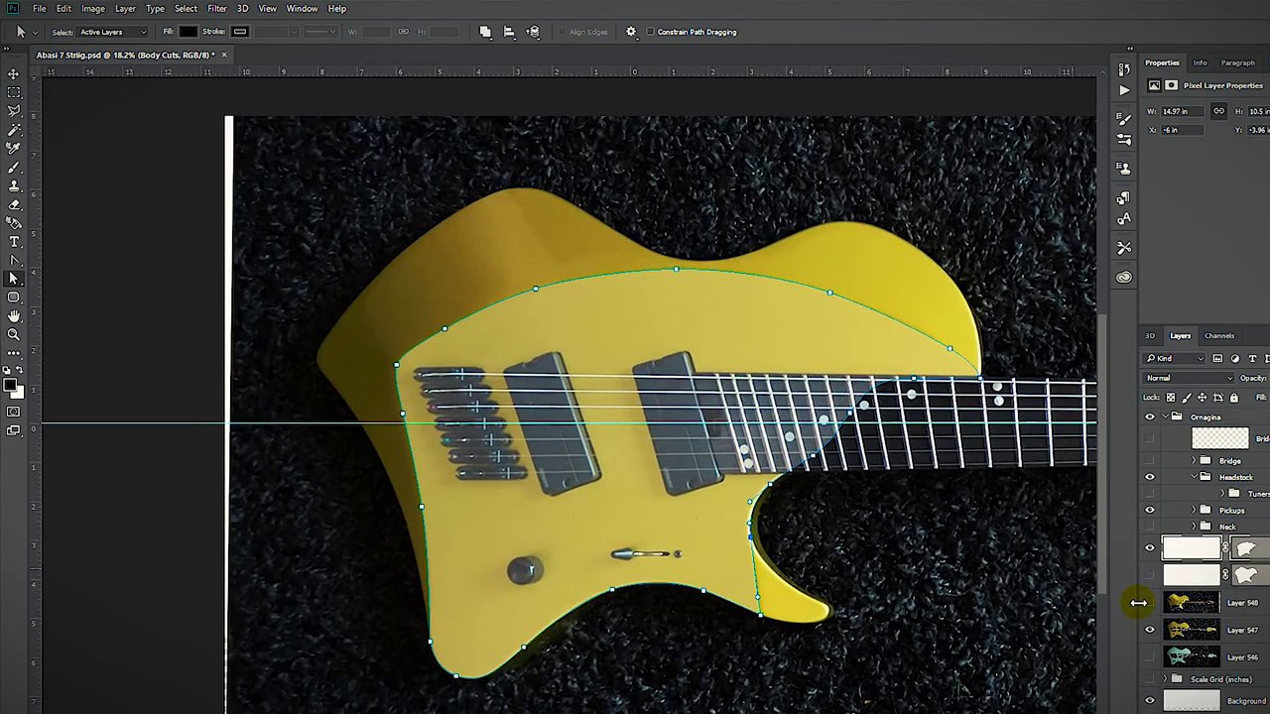
# - Hide the front photo and Background to inspect Body Cuts at 100% opacity against the Body Outline
pyautogui.click(1150, 630)
pyautogui.click(1149, 701)
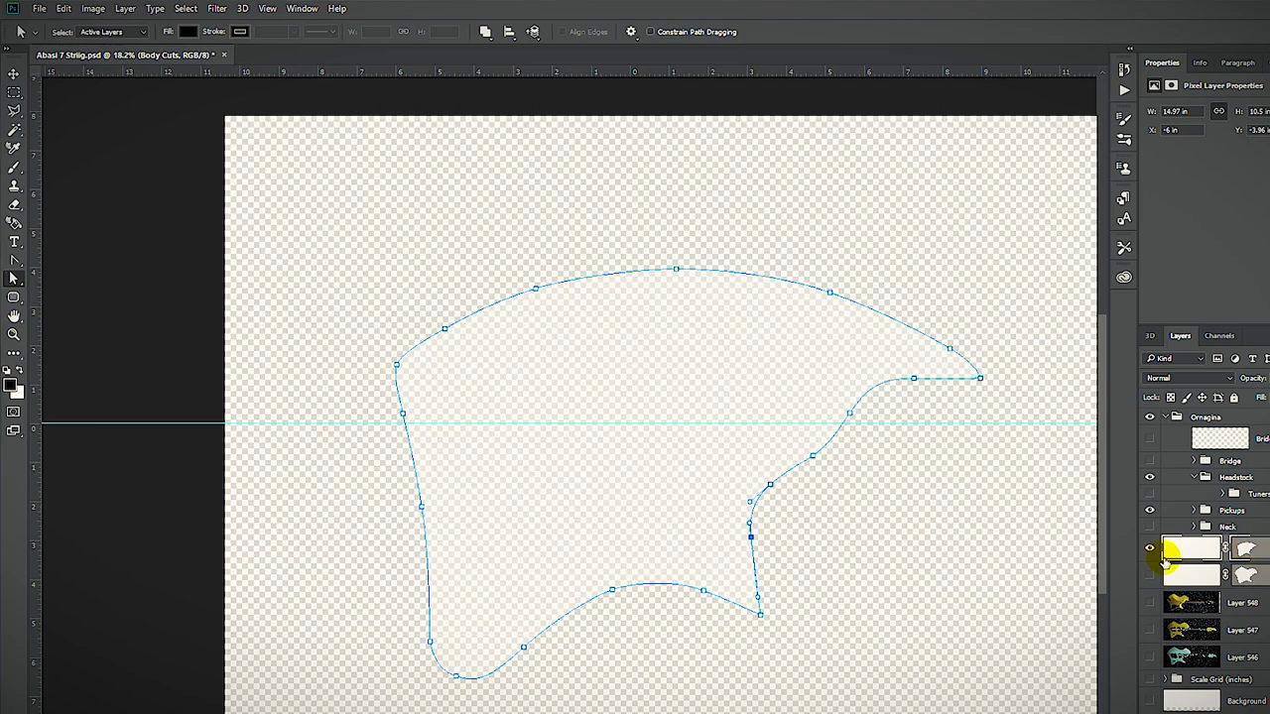
pyautogui.press('0')
pyautogui.click(1149, 575)
pyautogui.click(1200, 573)
pyautogui.click(1244, 549)
pyautogui.click(1149, 604)
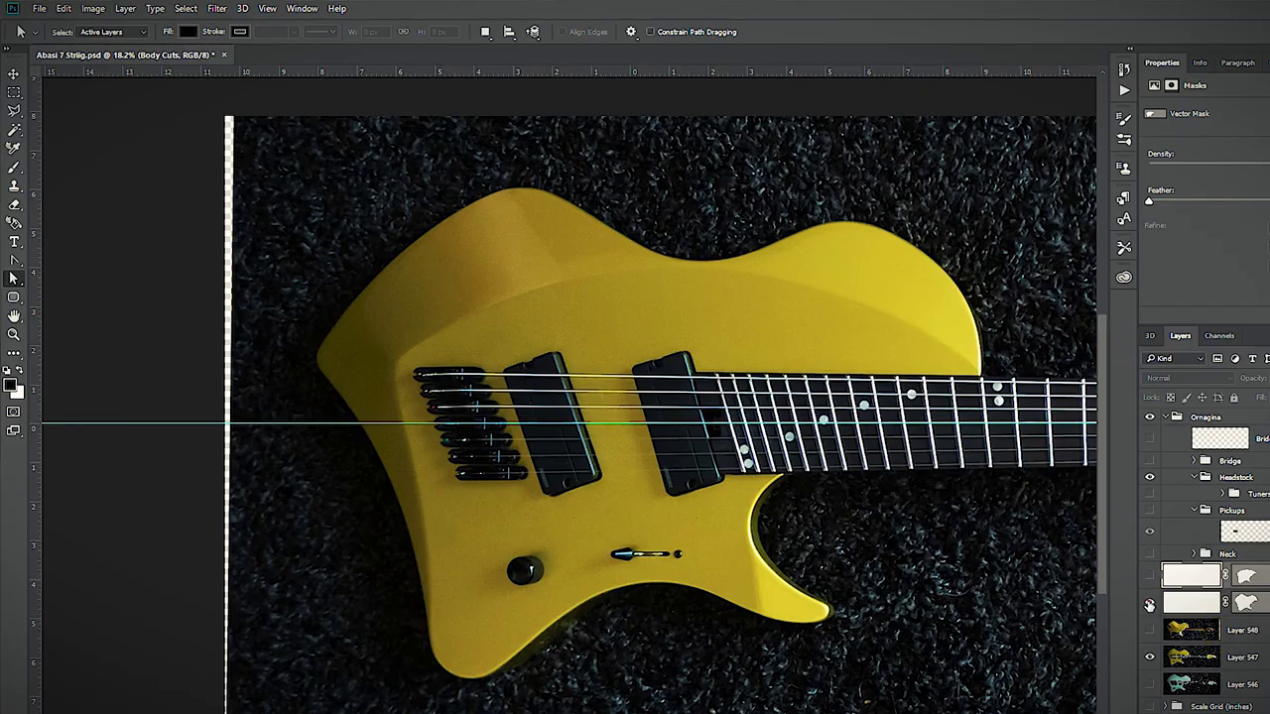
# - Set the Body Outline and Body Cuts layers to 0% opacity, hide both, and show the back photo on Layer 548
pyautogui.click(1187, 603)
pyautogui.press('0')
pyautogui.press('0')
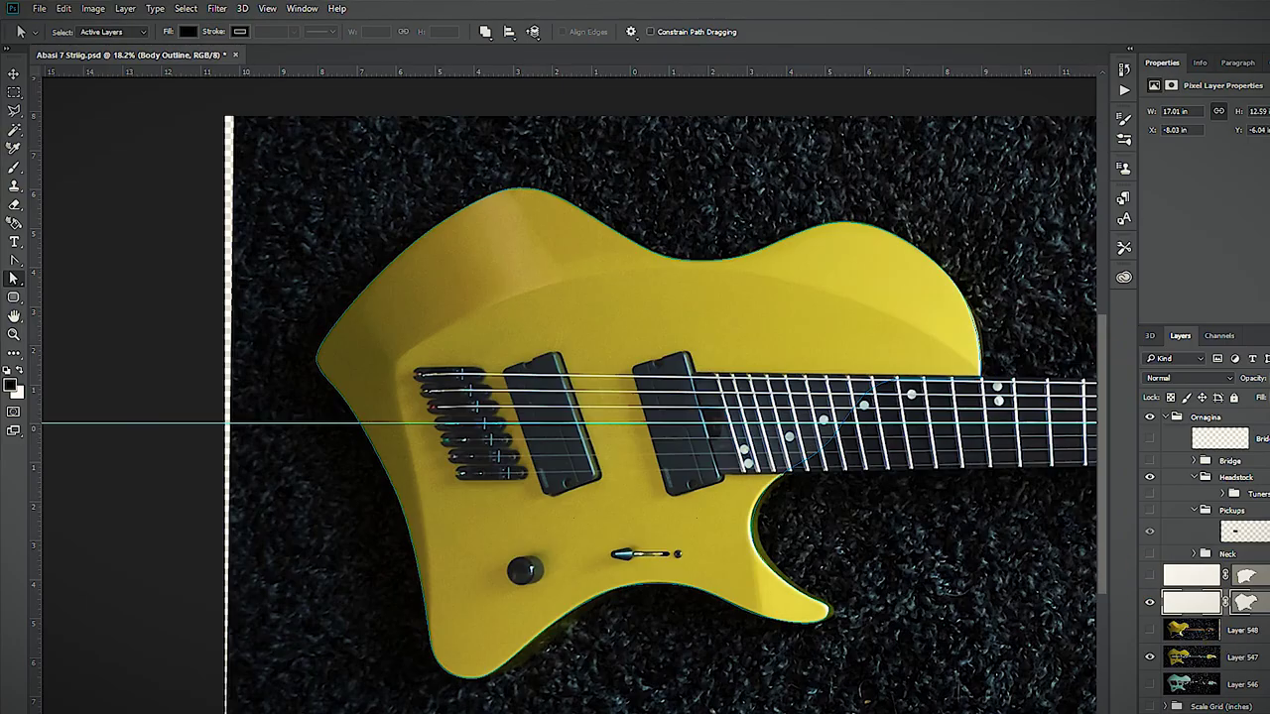
pyautogui.click(1150, 575)
pyautogui.click(1195, 575)
pyautogui.press('0')
pyautogui.press('0')
pyautogui.click(1149, 631)
pyautogui.click(1149, 603)
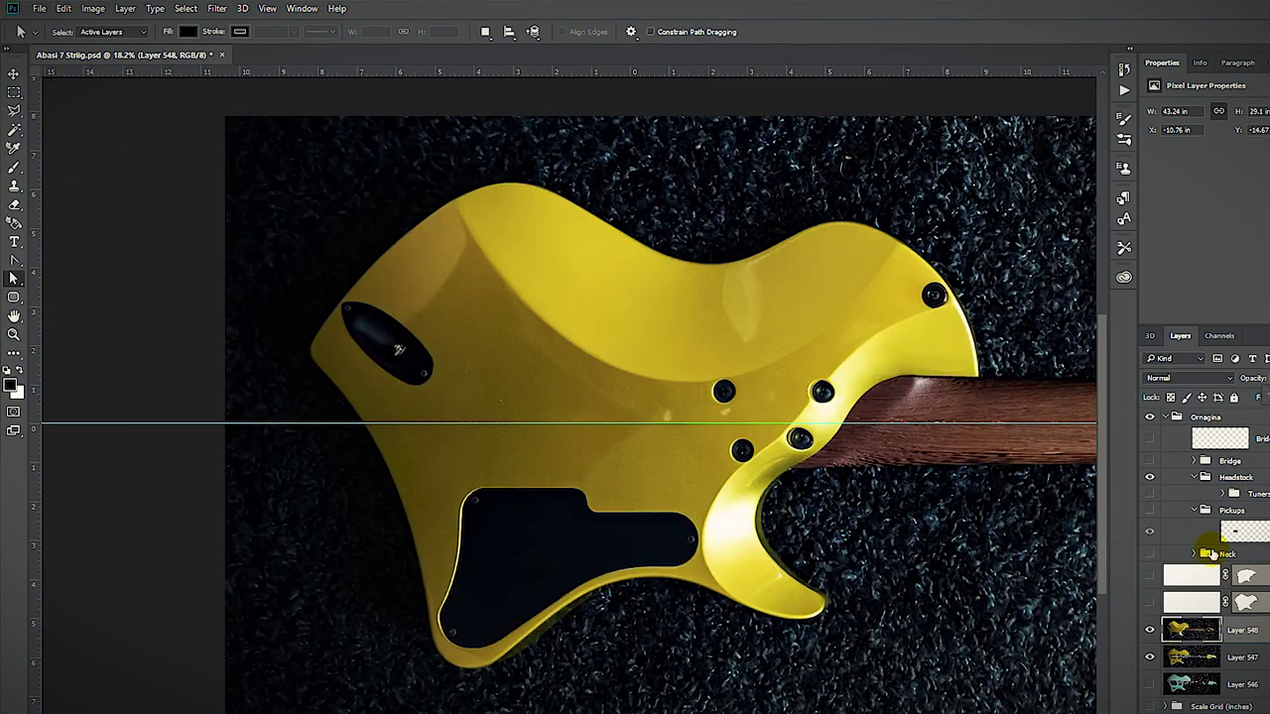
# - Duplicate the body outline as Body Back Curves and move its upper bout anchor to the start of the back carve
pyautogui.click(1252, 625)
pyautogui.click(1150, 602)
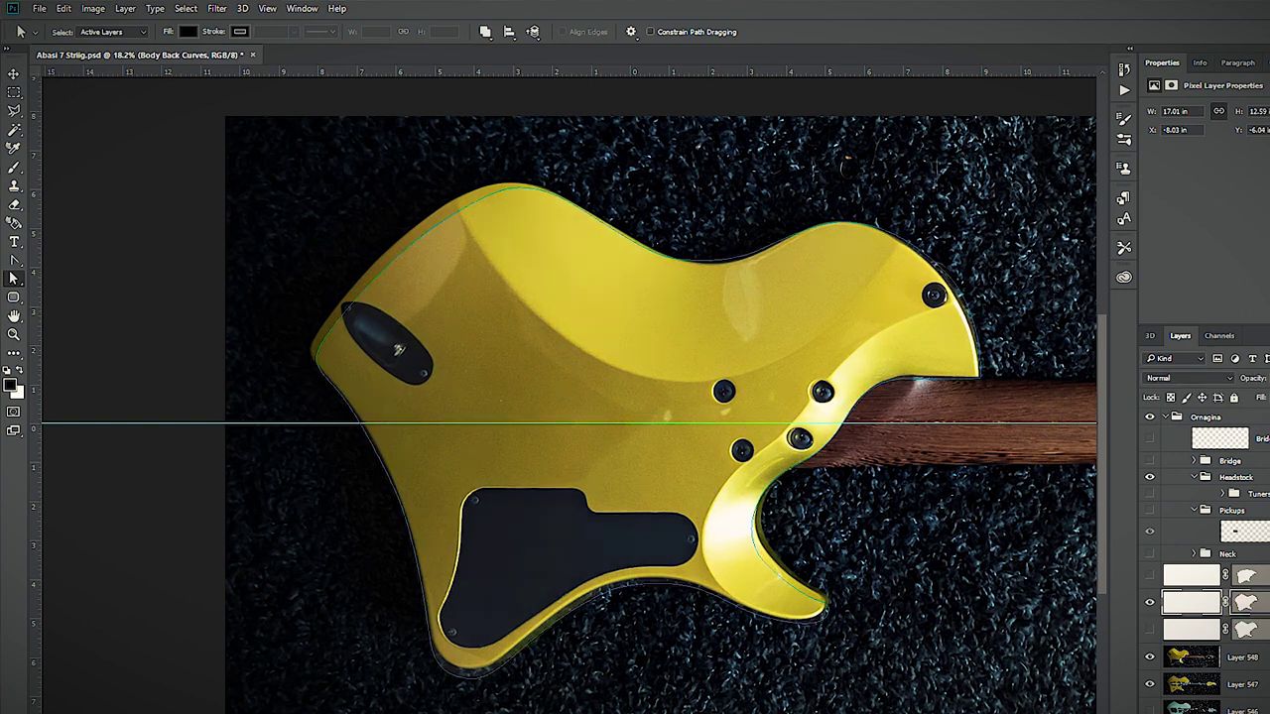
pyautogui.scroll(2, 504, 357)
pyautogui.moveTo(503, 188); pyautogui.dragTo(451, 203)
pyautogui.keyDown('ctrl'); pyautogui.keyDown('alt'); pyautogui.click(451, 204); pyautogui.keyUp('alt'); pyautogui.keyUp('ctrl')
pyautogui.click(533, 219)
# - Pull the Body Back Curves path's upper anchors down and shape them along the large back carve's lower edge
pyautogui.scroll(2, 848, 294)
pyautogui.moveTo(709, 259); pyautogui.dragTo(701, 458)
pyautogui.moveTo(851, 244); pyautogui.dragTo(942, 388)
pyautogui.moveTo(584, 194); pyautogui.dragTo(414, 264)
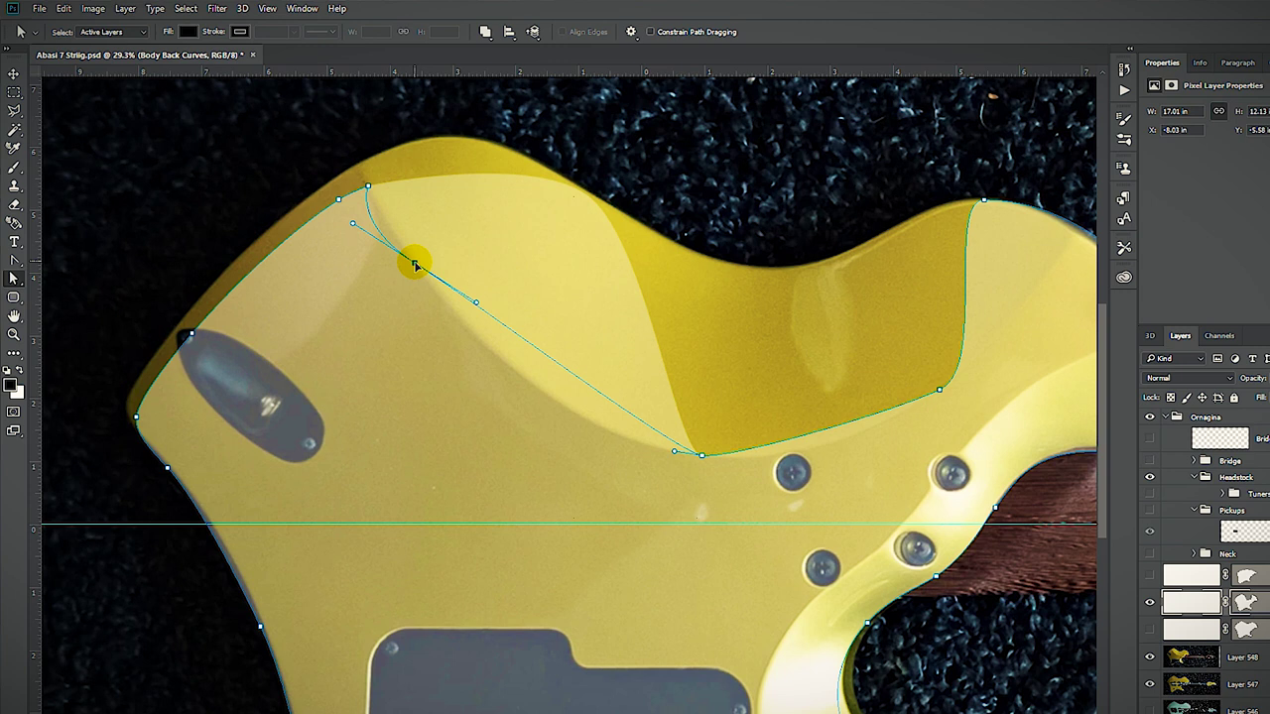
pyautogui.moveTo(475, 303); pyautogui.dragTo(466, 329)
pyautogui.moveTo(674, 451); pyautogui.dragTo(569, 448)
pyautogui.moveTo(730, 456); pyautogui.dragTo(824, 462)
pyautogui.moveTo(937, 383); pyautogui.dragTo(652, 454)
pyautogui.scroll(4, 739, 309)
# - Move the back carve's front end anchor along the upper horn's edge and smooth the curve leading to it
pyautogui.click(680, 254)
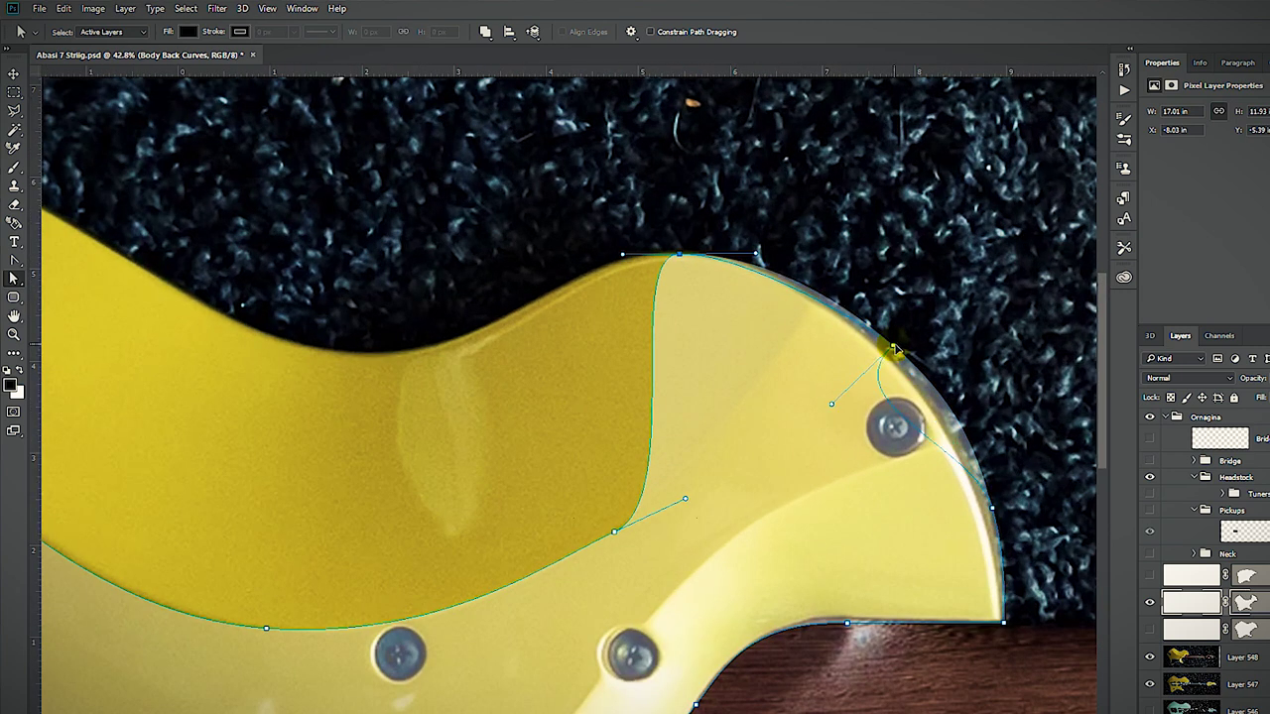
pyautogui.moveTo(895, 349); pyautogui.dragTo(888, 340)
pyautogui.keyDown('ctrl'); pyautogui.keyDown('alt'); pyautogui.click(680, 253); pyautogui.keyUp('alt'); pyautogui.keyUp('ctrl')
pyautogui.moveTo(680, 254); pyautogui.dragTo(816, 304)
pyautogui.moveTo(685, 499); pyautogui.dragTo(696, 489)
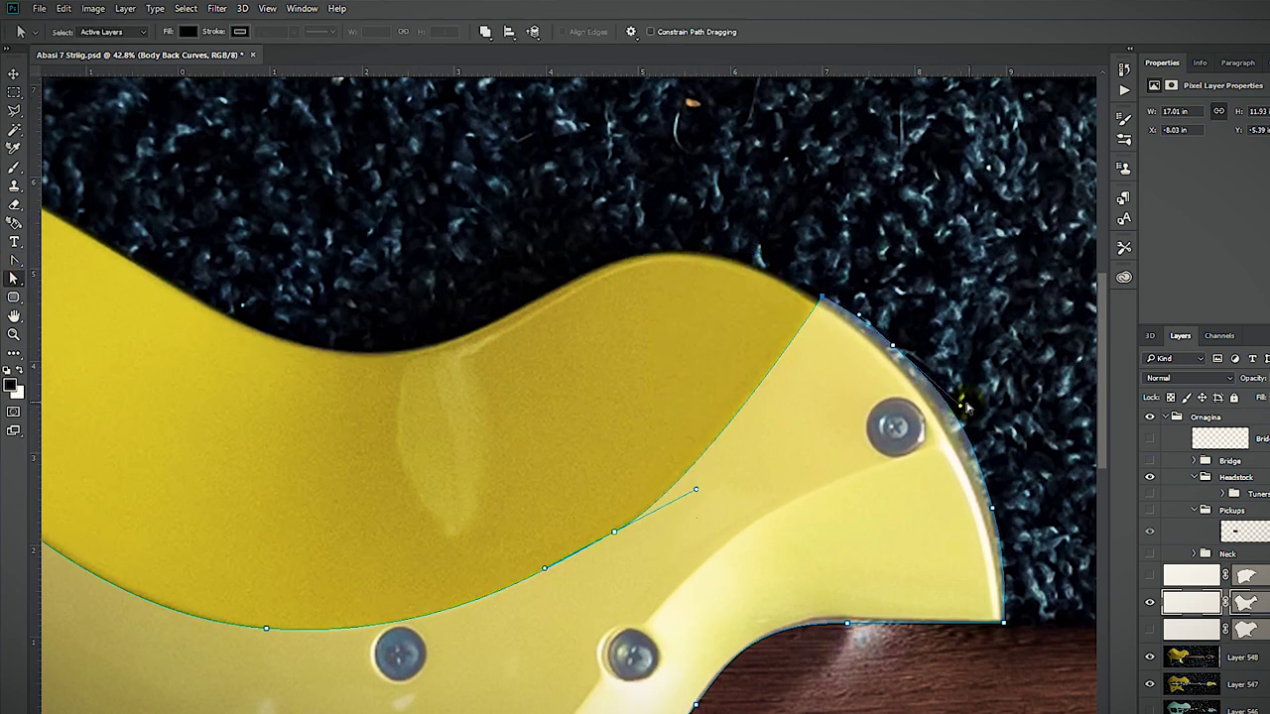
# - Pull the anchors at the upper horn's corner and neck joint inward and fit them to the heel carve beside the bolts
pyautogui.moveTo(992, 513); pyautogui.dragTo(832, 486)
pyautogui.click(13, 260)
pyautogui.press('a')
pyautogui.moveTo(585, 527); pyautogui.dragTo(769, 261)
pyautogui.moveTo(880, 439); pyautogui.dragTo(802, 389)
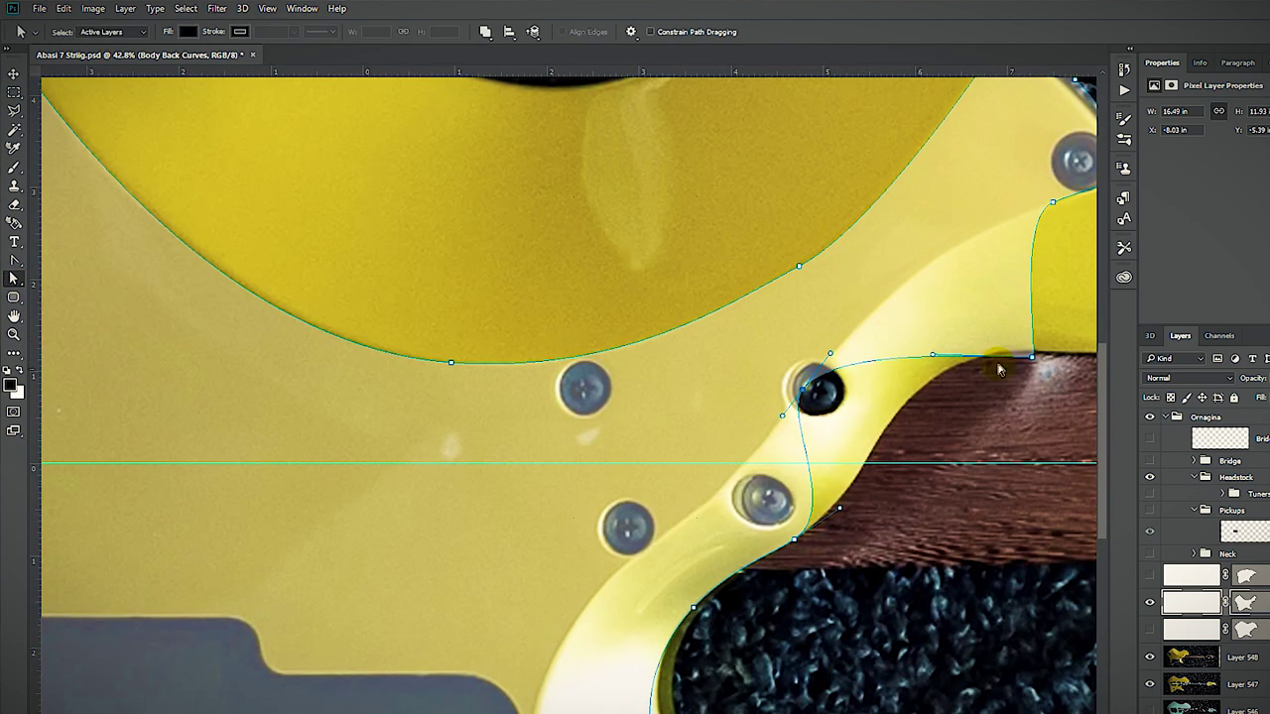
pyautogui.moveTo(1031, 358); pyautogui.dragTo(944, 254)
pyautogui.moveTo(873, 294); pyautogui.dragTo(878, 302)
pyautogui.moveTo(794, 535); pyautogui.dragTo(709, 500)
pyautogui.moveTo(693, 607); pyautogui.dragTo(572, 626)
# - Reshape the path along the lower horn's carve edge, ending on the horn's underside and excluding the horn tip
pyautogui.moveTo(615, 635); pyautogui.dragTo(651, 355)
pyautogui.click(655, 612)
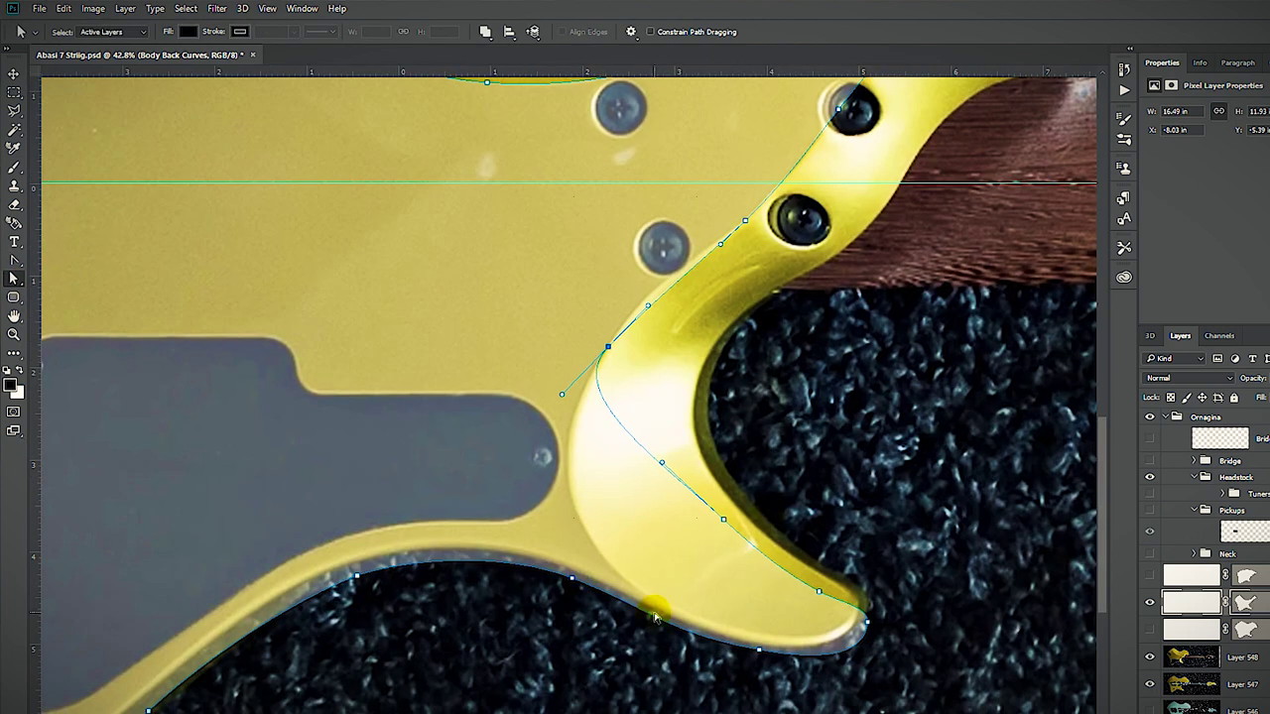
pyautogui.moveTo(614, 597); pyautogui.dragTo(583, 584)
pyautogui.moveTo(644, 556); pyautogui.dragTo(592, 539)
pyautogui.moveTo(723, 519); pyautogui.dragTo(568, 437)
pyautogui.click(15, 261)
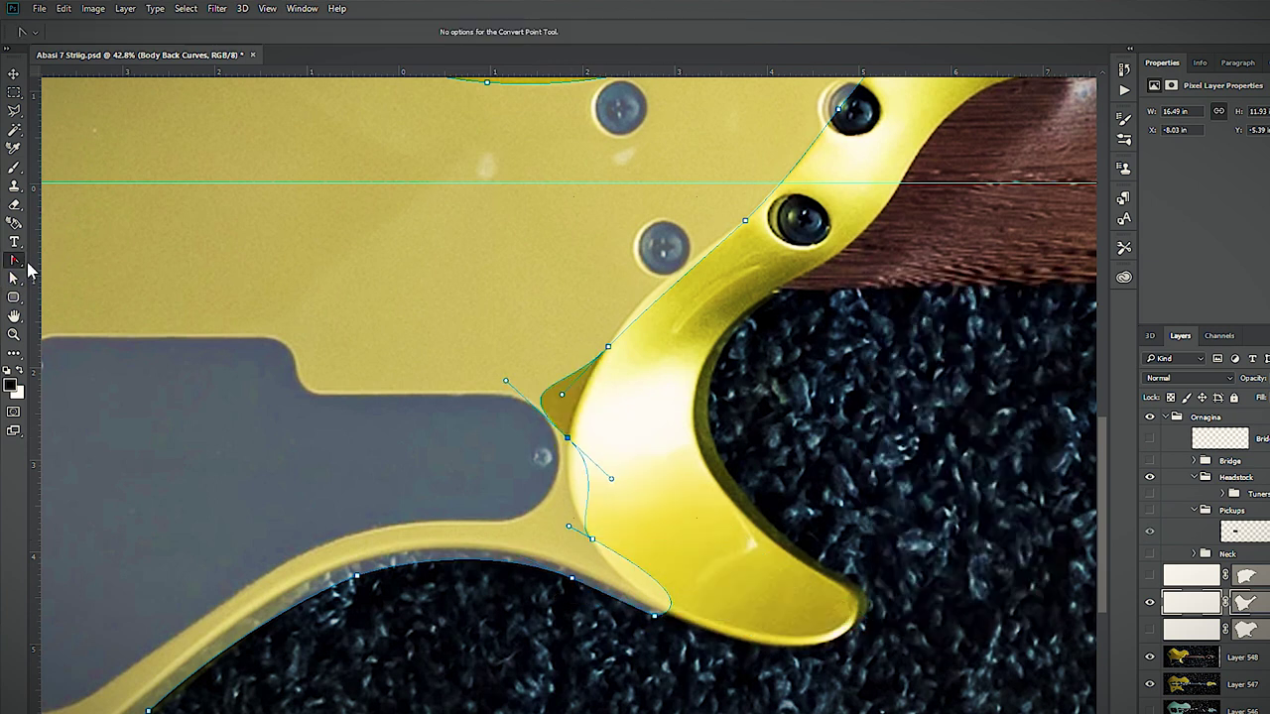
pyautogui.hotkey('ctrl', 'alt', 'z')
pyautogui.press('a')
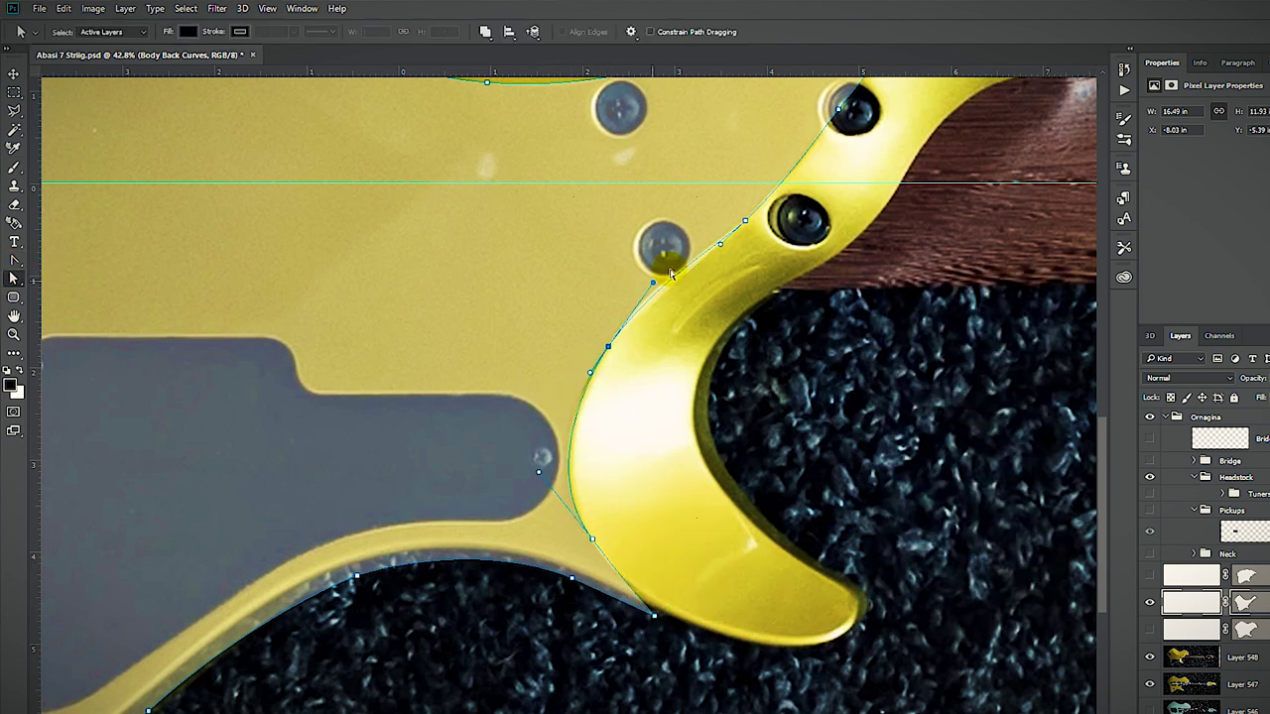
# - Hide the back photo and move the heel carve's outer end anchor to the upper horn's edge on the front photo
pyautogui.scroll(-5, 712, 249)
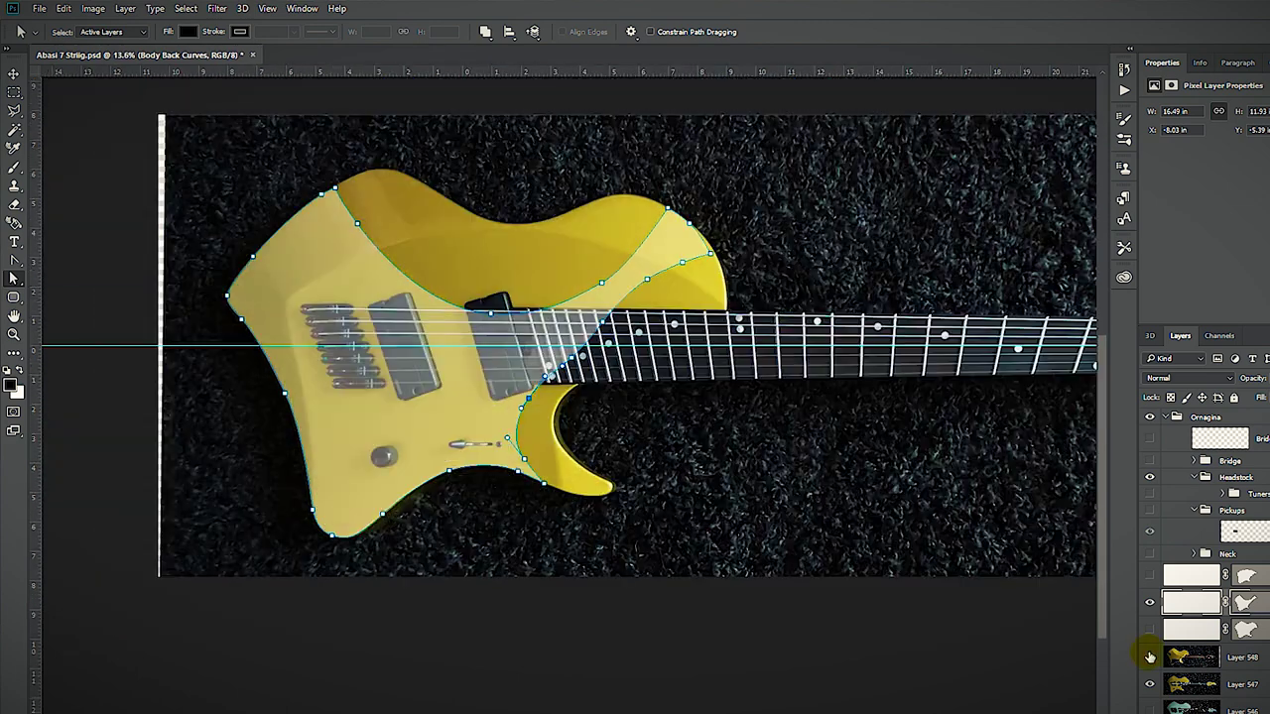
pyautogui.scroll(7, 710, 243)
pyautogui.moveTo(711, 243); pyautogui.dragTo(800, 449)
pyautogui.moveTo(708, 323); pyautogui.dragTo(751, 345)
pyautogui.scroll(-7, 510, 315)
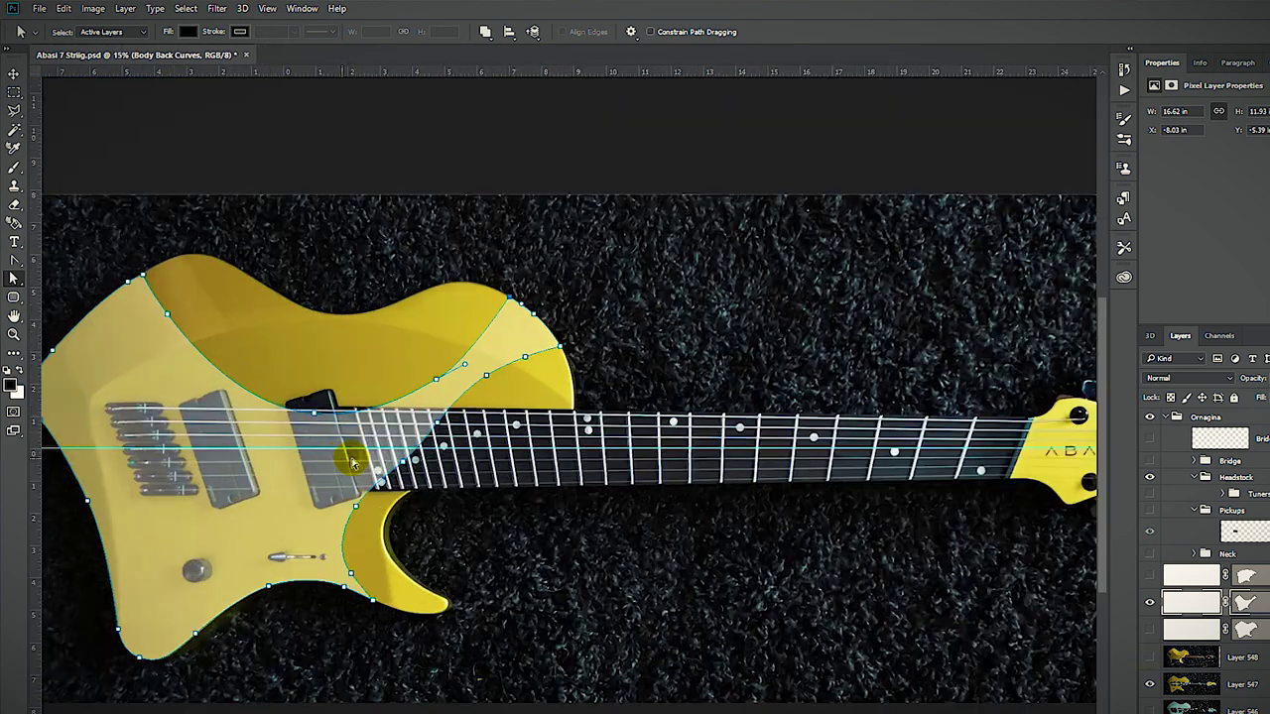
# - Show the back photo and add layer groups named Front Template and Back Template
pyautogui.click(1150, 656)
pyautogui.doubleClick(1201, 598)
pyautogui.write('Front Template')
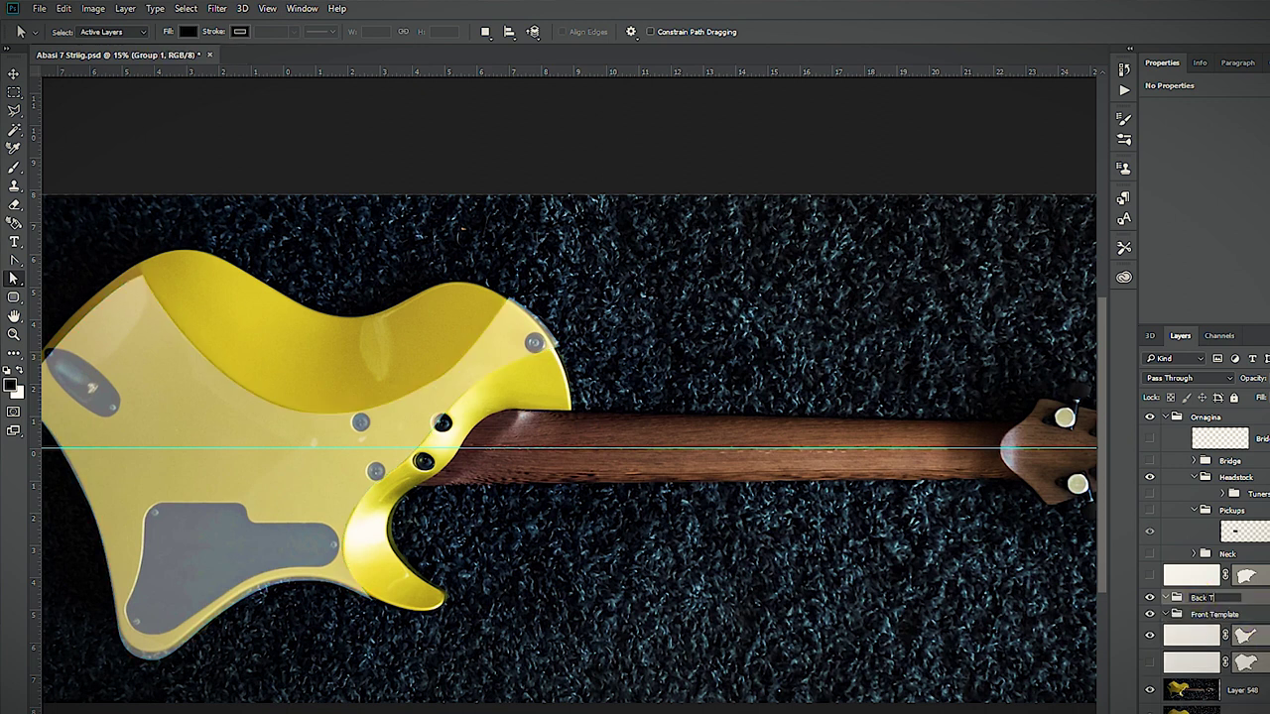
# - Sort Body Cuts into a Front Curves group, Body Back Curves into Back Template, and Body Outline into Front Template
pyautogui.moveTo(1201, 576); pyautogui.dragTo(1208, 598)
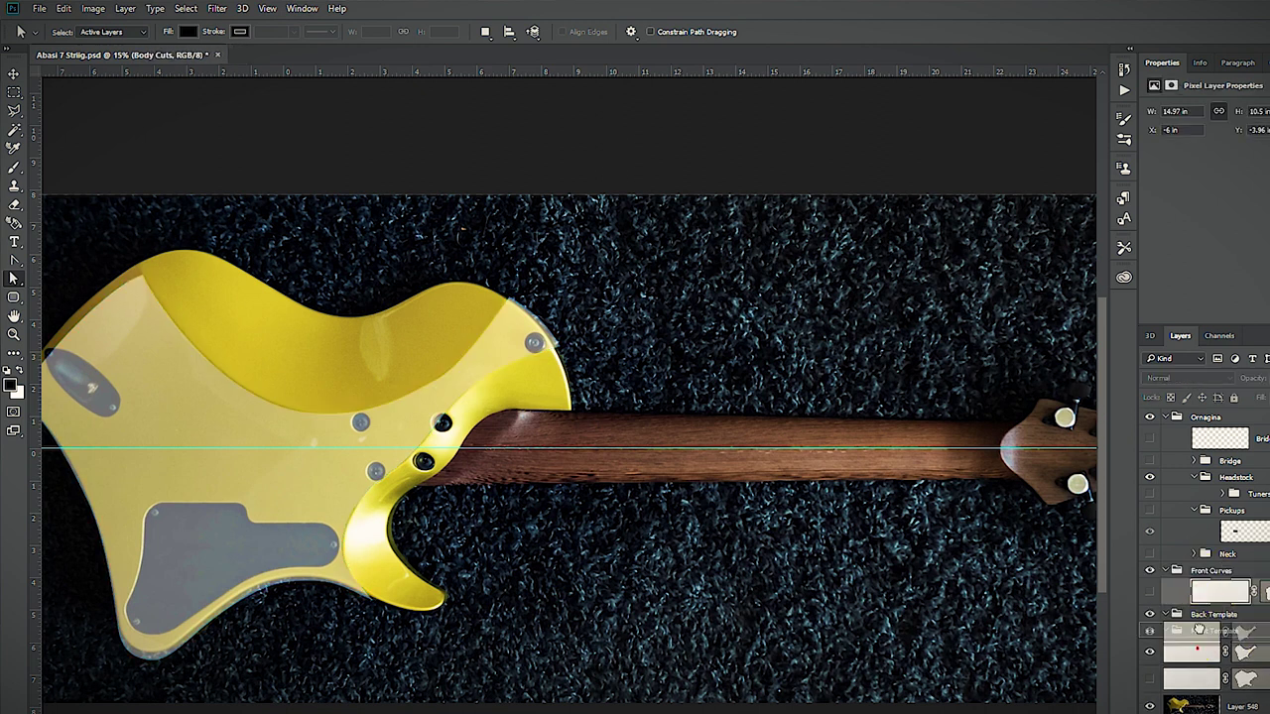
pyautogui.moveTo(1200, 652); pyautogui.dragTo(1209, 615)
pyautogui.moveTo(1200, 679); pyautogui.dragTo(1208, 658)
# - Turn on the Body Cuts layer's visibility and hide its Front Curves group
pyautogui.click(1149, 592)
pyautogui.click(1208, 592)
pyautogui.click(1150, 571)
pyautogui.scroll(5, 569, 392)
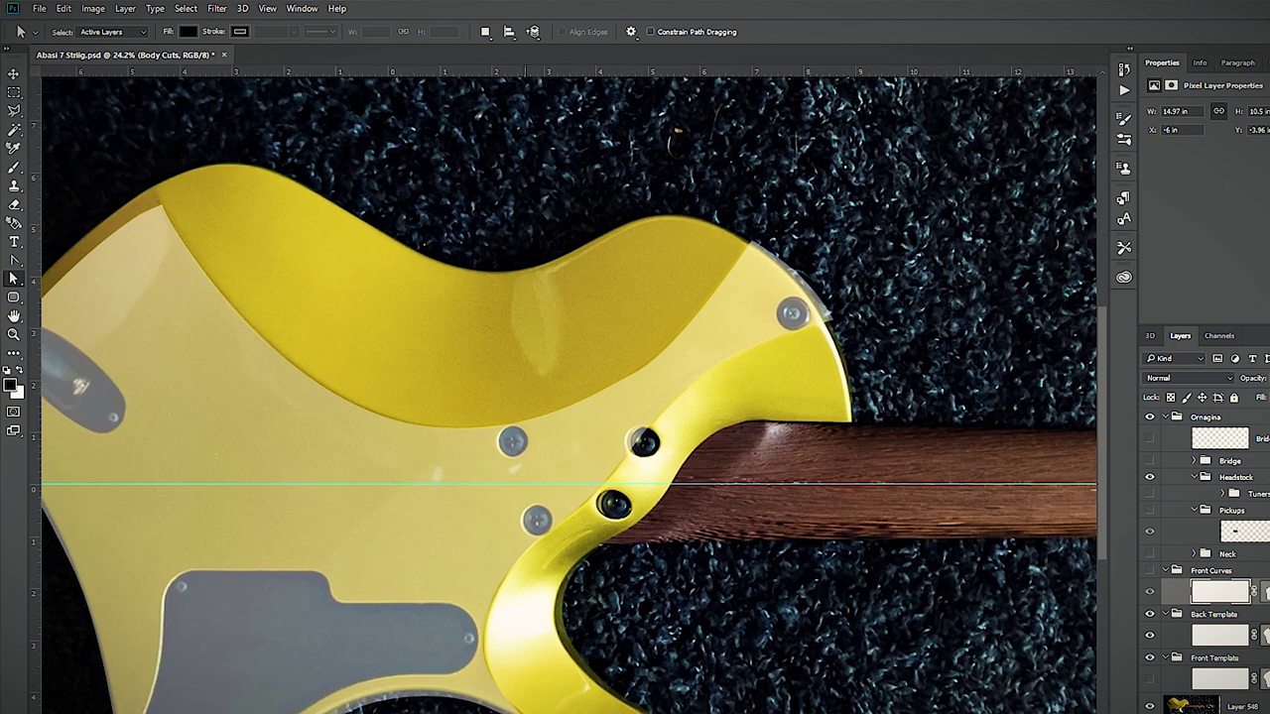
pyautogui.hscroll(-4, 569, 392)
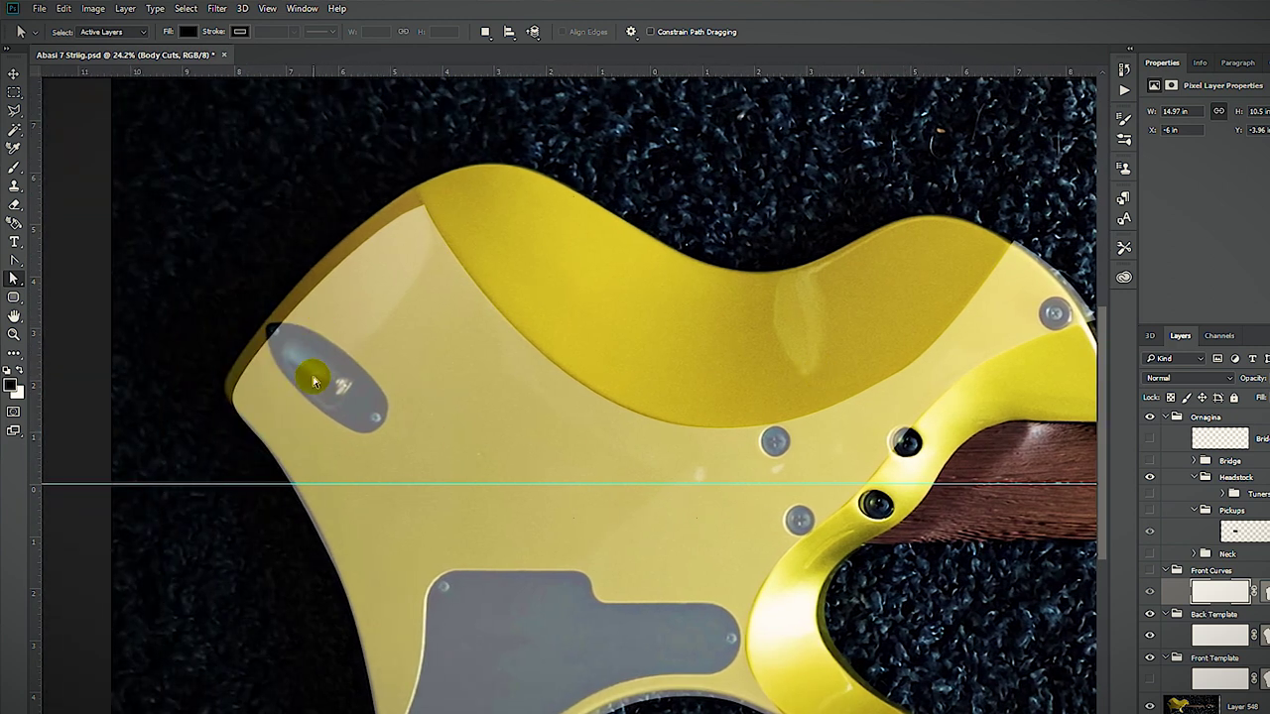
# - Add a layer above Body Cuts and trace the jack plate's outline on the back photo with the Pen tool
pyautogui.click(1216, 593)
pyautogui.hotkey('ctrl', 'shift', 'alt', 'n')
pyautogui.click(14, 261)
pyautogui.click(71, 261)
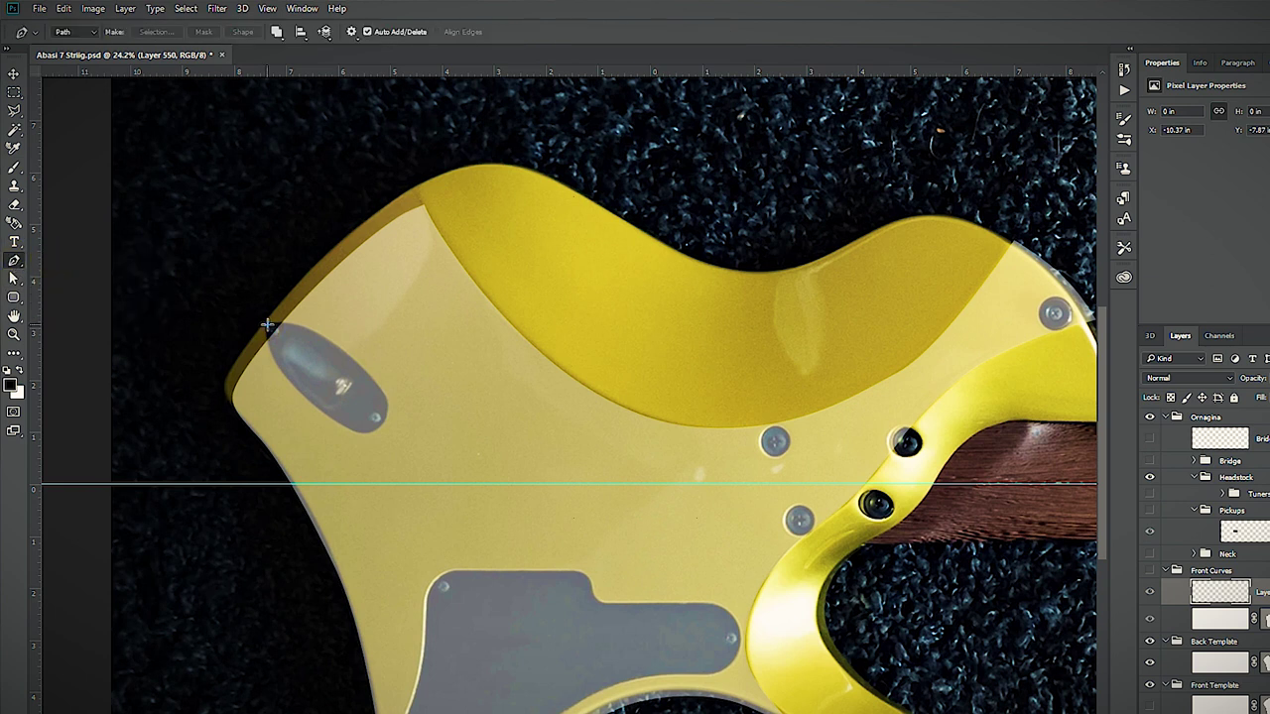
pyautogui.moveTo(266, 325); pyautogui.dragTo(270, 322)
pyautogui.scroll(14, 282, 353)
pyautogui.moveTo(515, 338); pyautogui.dragTo(669, 472)
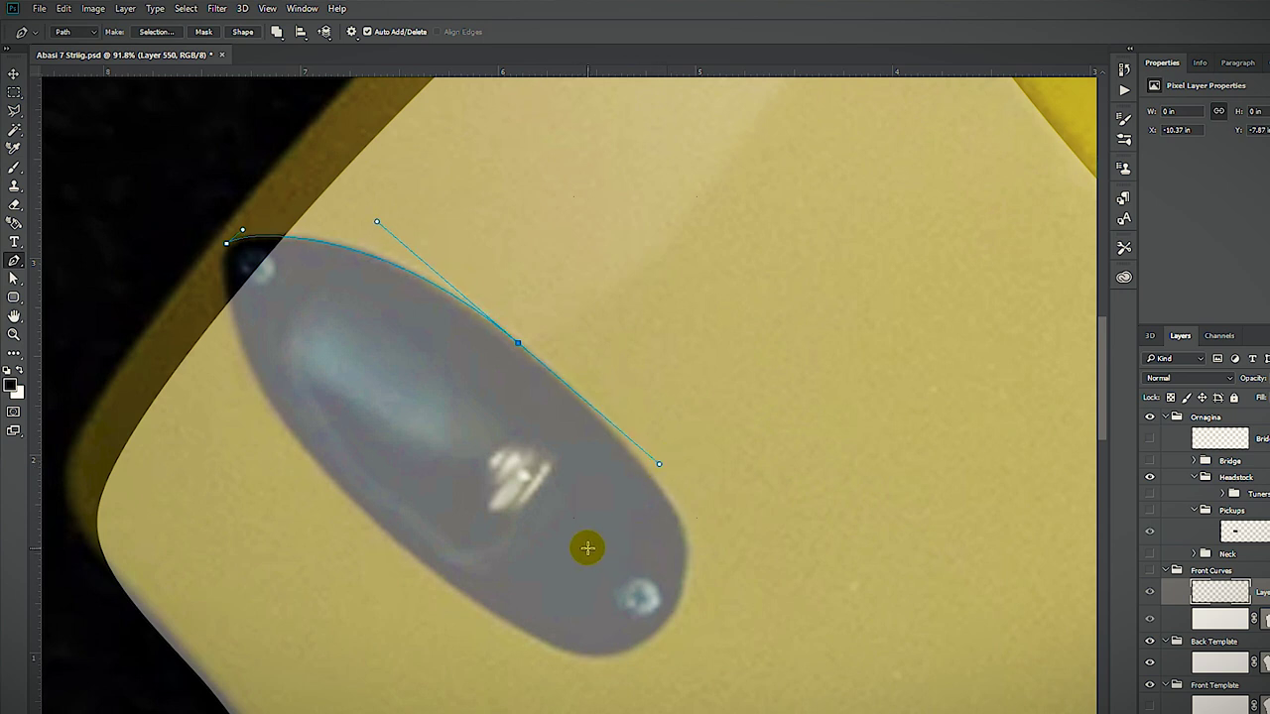
pyautogui.click(230, 250)
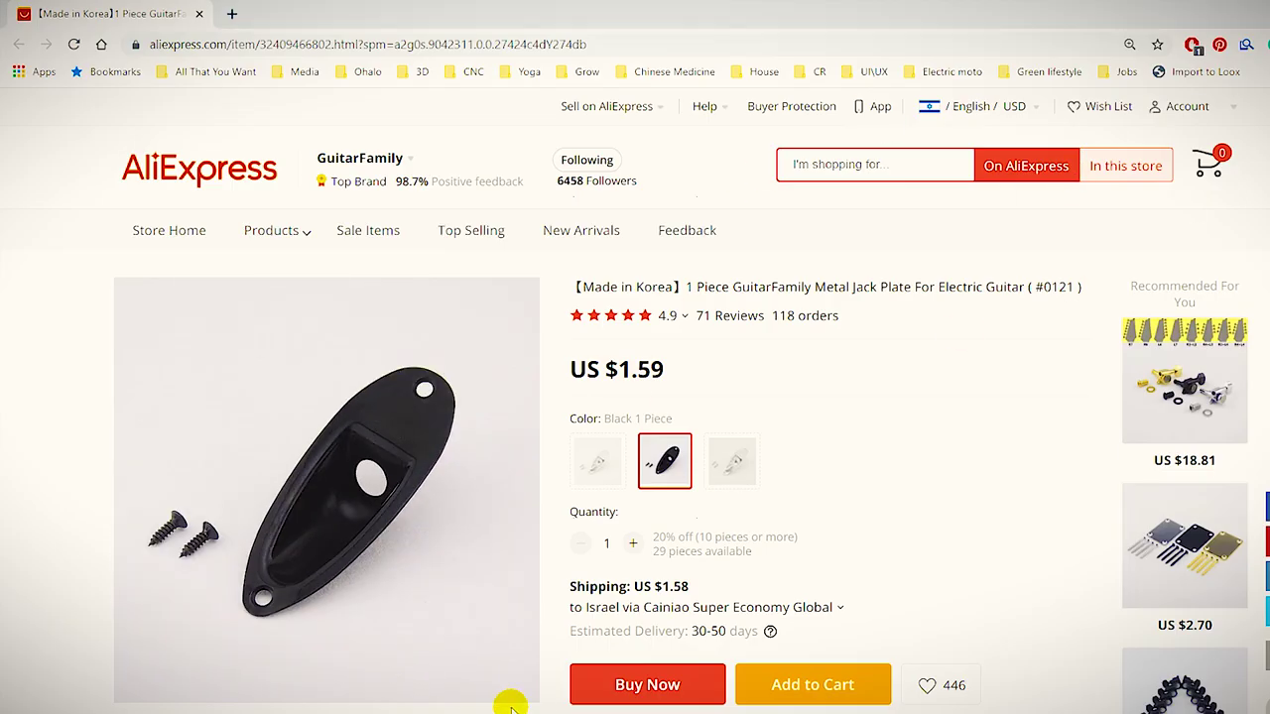
# - Switch to the AliExpress metal jack plate page in the browser and copy its dimension drawing
pyautogui.moveTo(511, 712)
pyautogui.scroll(-10, 635, 397)
pyautogui.scroll(2, 635, 396)
pyautogui.rightClick(821, 474)
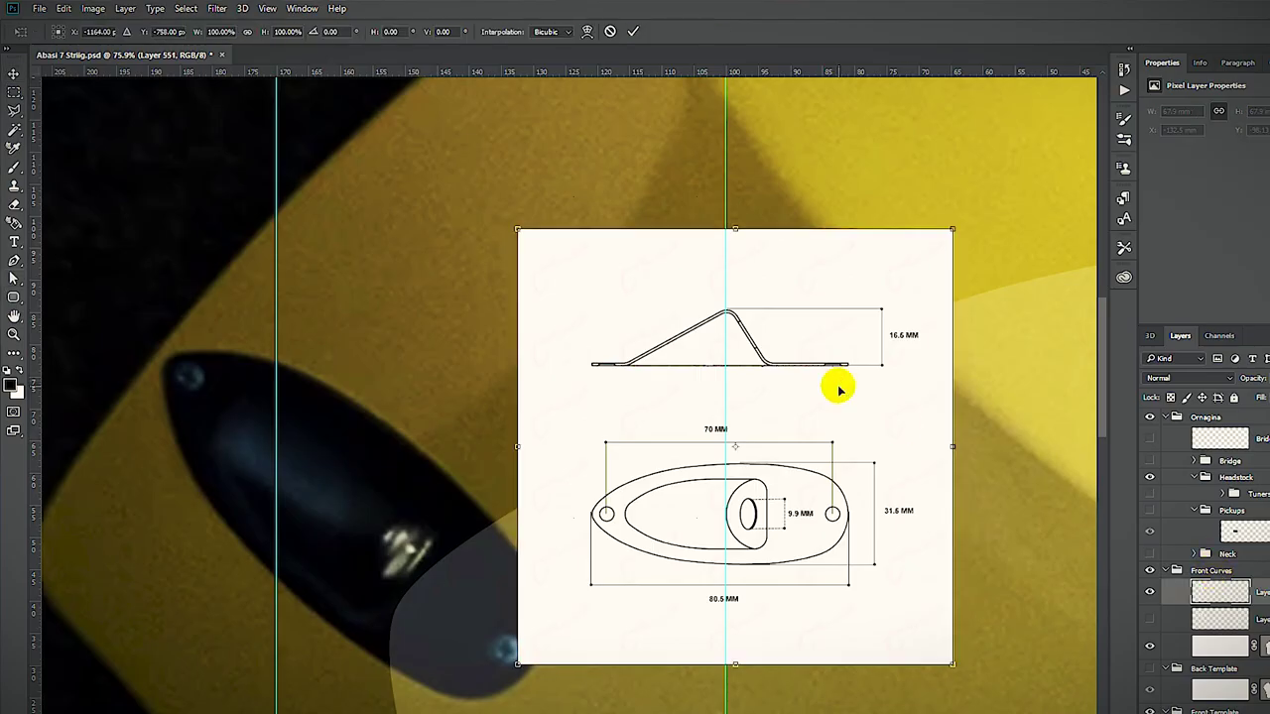
# - Scale the pasted jack plate drawing to about 198% and fit its 70 mm hole spacing to the two vertical guides
pyautogui.moveTo(798, 519); pyautogui.dragTo(462, 423)
pyautogui.moveTo(615, 567)
pyautogui.mouseDown()
pyautogui.moveTo(760, 675)
pyautogui.moveTo(840, 506)
pyautogui.mouseUp()
pyautogui.scroll(10, 839, 464)
pyautogui.moveTo(838, 461)
pyautogui.mouseDown()
pyautogui.moveTo(737, 510)
pyautogui.moveTo(967, 645)
pyautogui.moveTo(963, 657)
pyautogui.moveTo(967, 648)
pyautogui.mouseUp()
pyautogui.press('Right')
pyautogui.press('Right')
pyautogui.press('Right')
pyautogui.press('Right')
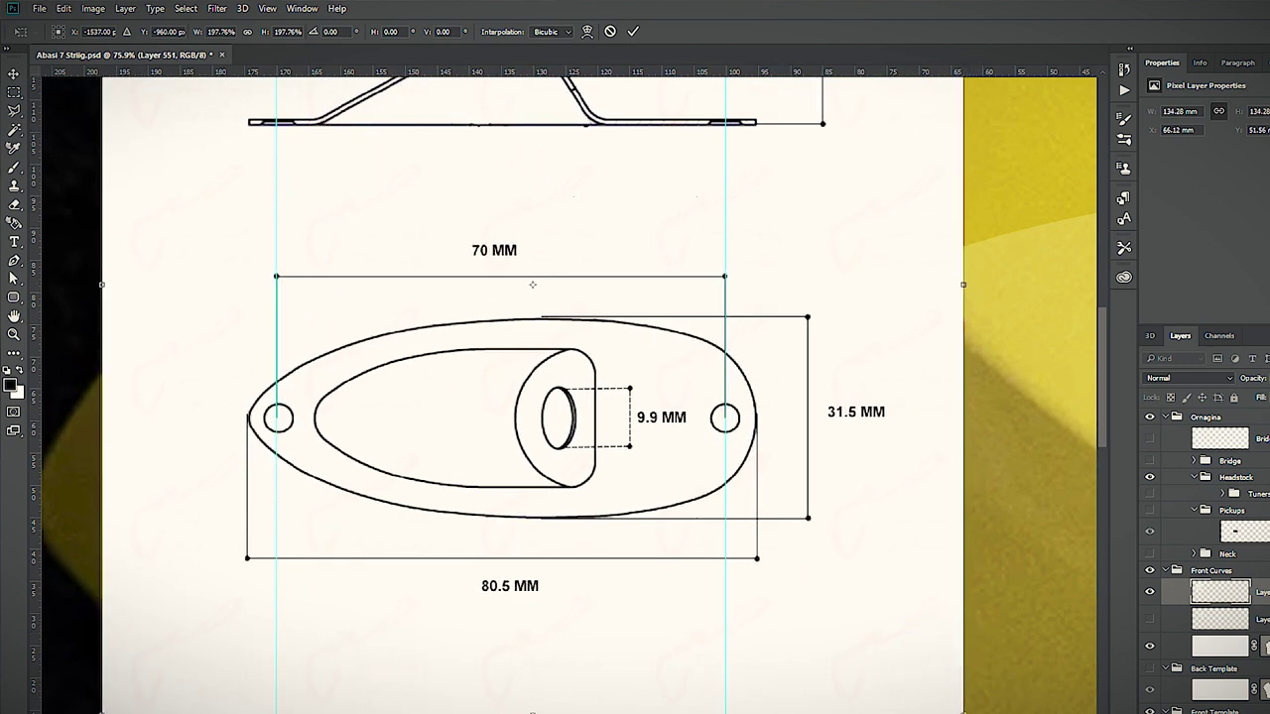
# - Make the jack plate drawing semi-transparent and rotate it over the jack plate in the photo
pyautogui.moveTo(1269, 397); pyautogui.dragTo(1259, 397)
pyautogui.moveTo(1053, 679); pyautogui.dragTo(615, 682)
pyautogui.moveTo(573, 431)
pyautogui.mouseDown()
pyautogui.moveTo(491, 507)
pyautogui.moveTo(548, 575)
pyautogui.mouseUp()
pyautogui.press('Return')
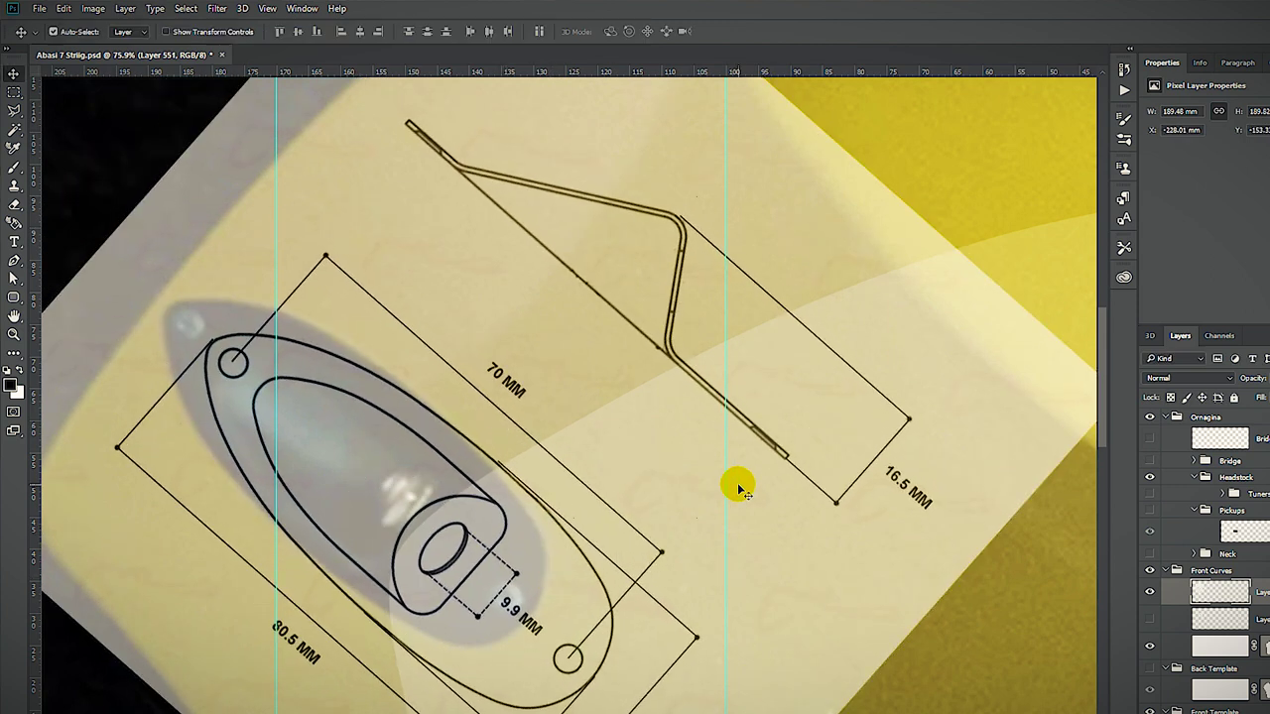
# - Trace a four-anchor oval path around the drawing's inner jack recess and hide the drawing layer
pyautogui.click(15, 261)
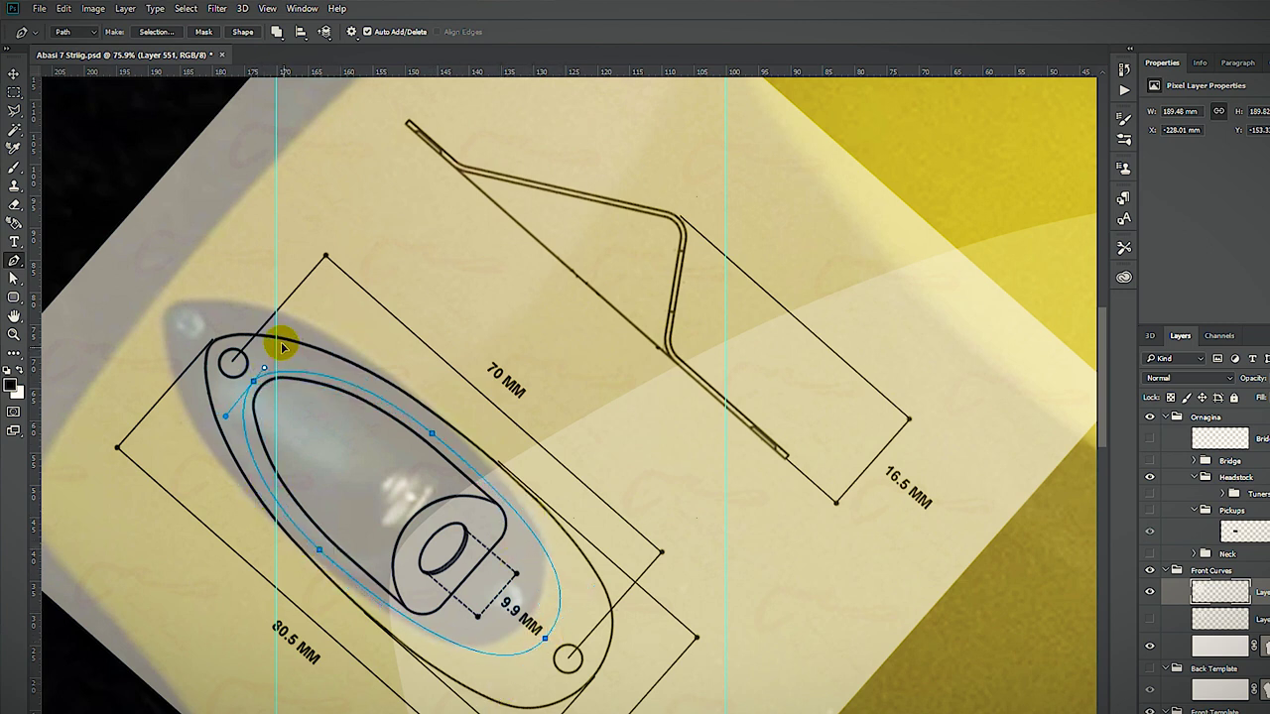
pyautogui.press('a')
pyautogui.click(1150, 592)
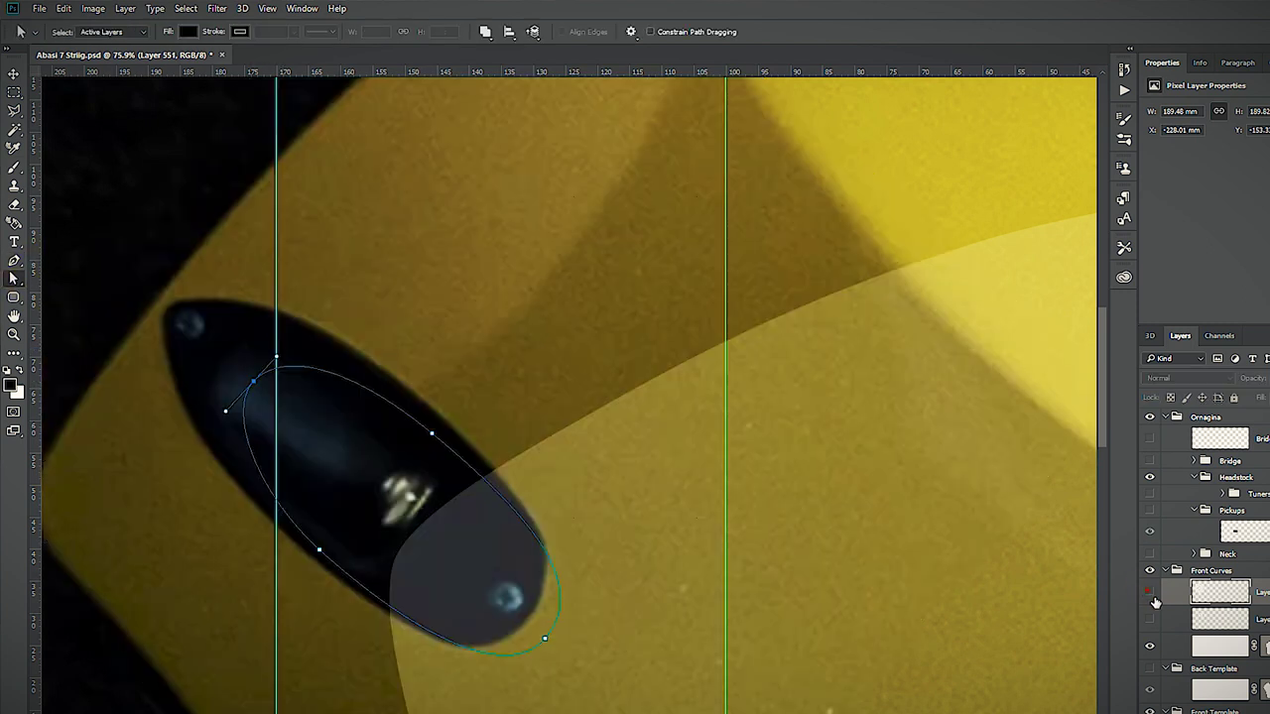
# - Add a white-filled layer in Front Curves and mask it with the jack recess's oval path
pyautogui.click(1214, 617)
pyautogui.click(1152, 618)
pyautogui.hotkey('ctrl', 'g')
pyautogui.click(1224, 646)
pyautogui.hotkey('ctrl', 'z')
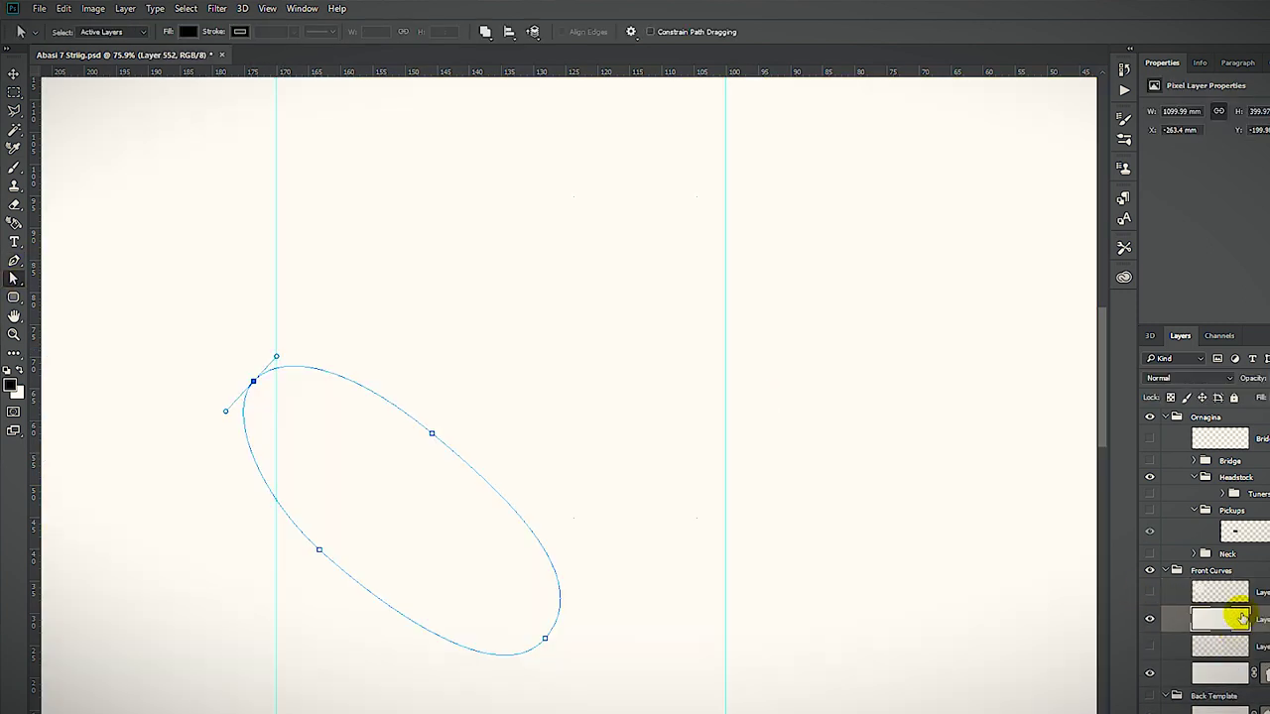
pyautogui.rightClick(512, 507)
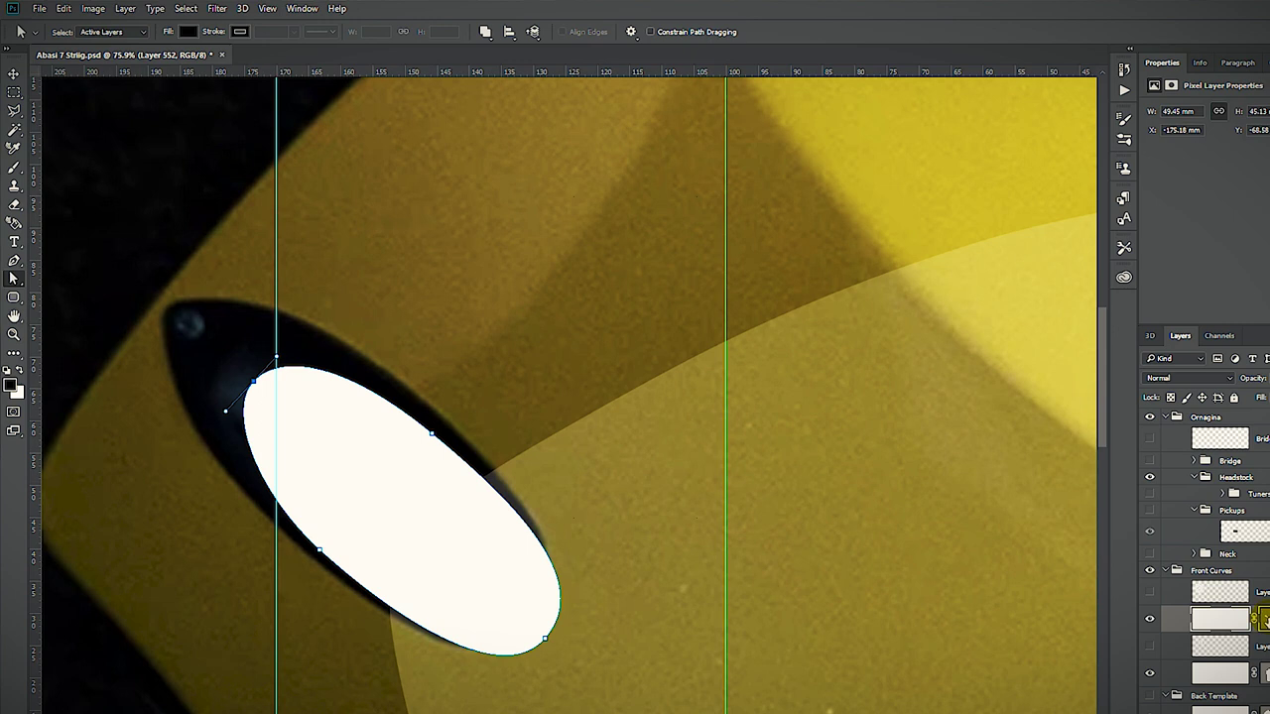
# - Give the jack shape a 4 px black outside stroke and move the Jack layer into the Back Template group
pyautogui.click(1190, 713)
pyautogui.click(1218, 713)
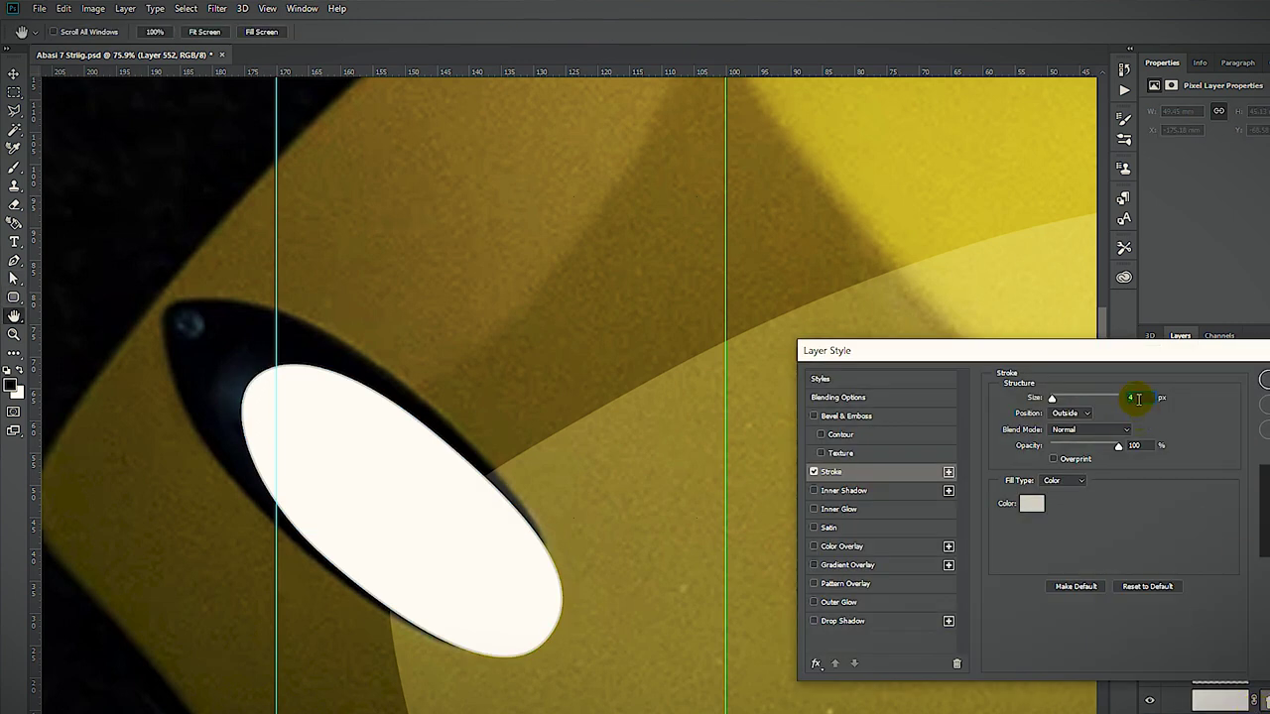
pyautogui.click(1034, 504)
pyautogui.click(861, 589)
pyautogui.click(1182, 401)
pyautogui.click(1265, 379)
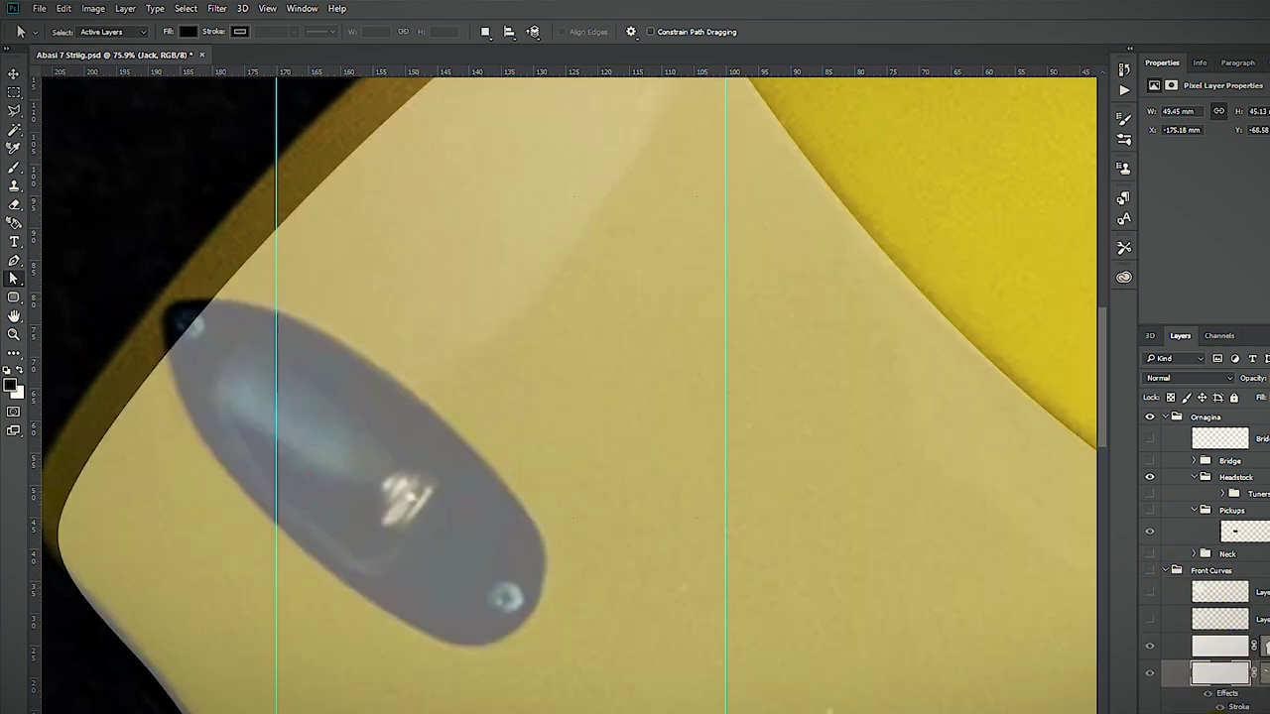
pyautogui.hotkey('ctrl', '[')
# - Add a 4 Screws layer above Jack and stroke a circle about 5 mm across centred on the upper inner neck screw
pyautogui.scroll(-5, 901, 559)
pyautogui.moveTo(935, 522); pyautogui.dragTo(420, 352)
pyautogui.scroll(2, 855, 415)
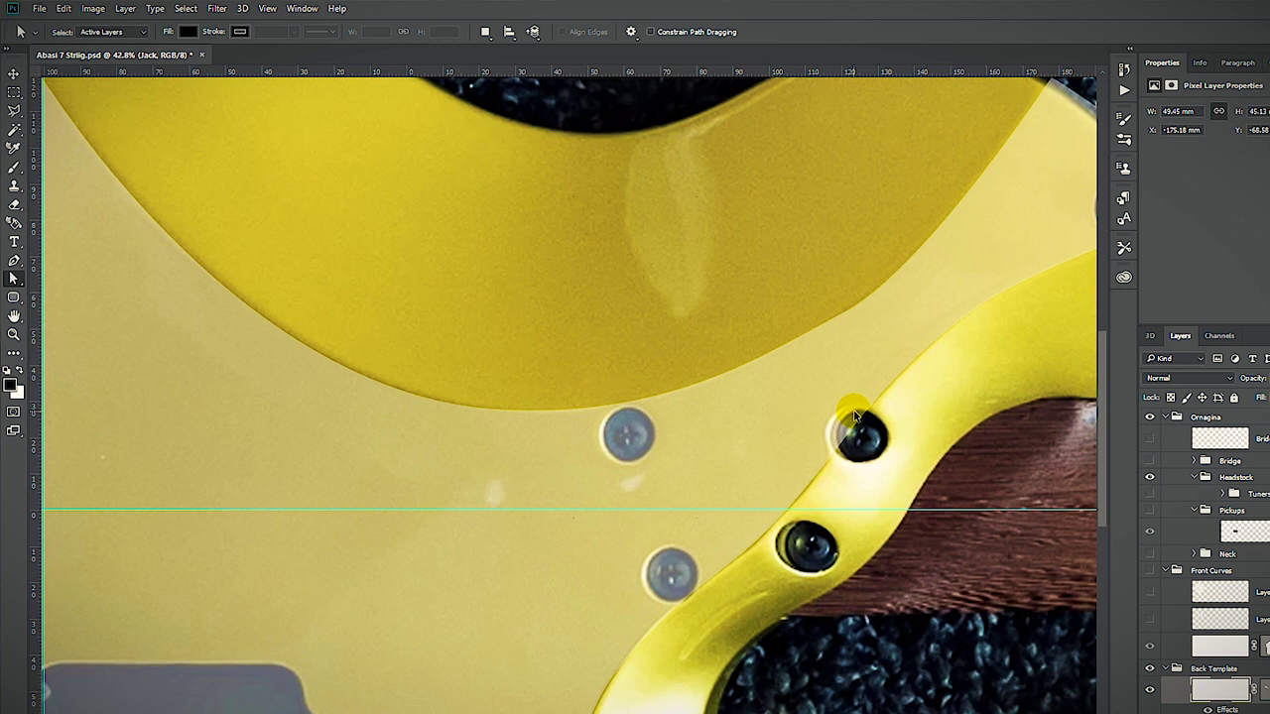
pyautogui.scroll(2, 855, 417)
pyautogui.press('m')
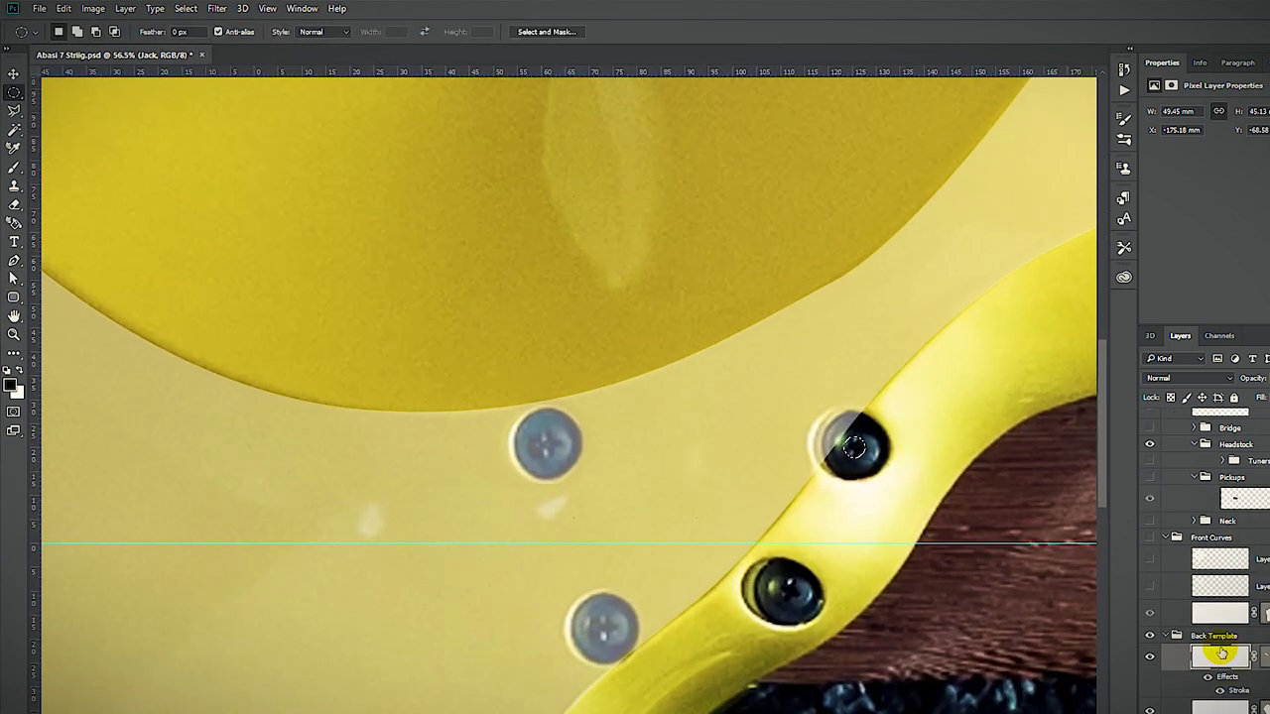
pyautogui.hotkey('ctrl', 'shift', 'alt', 'n')
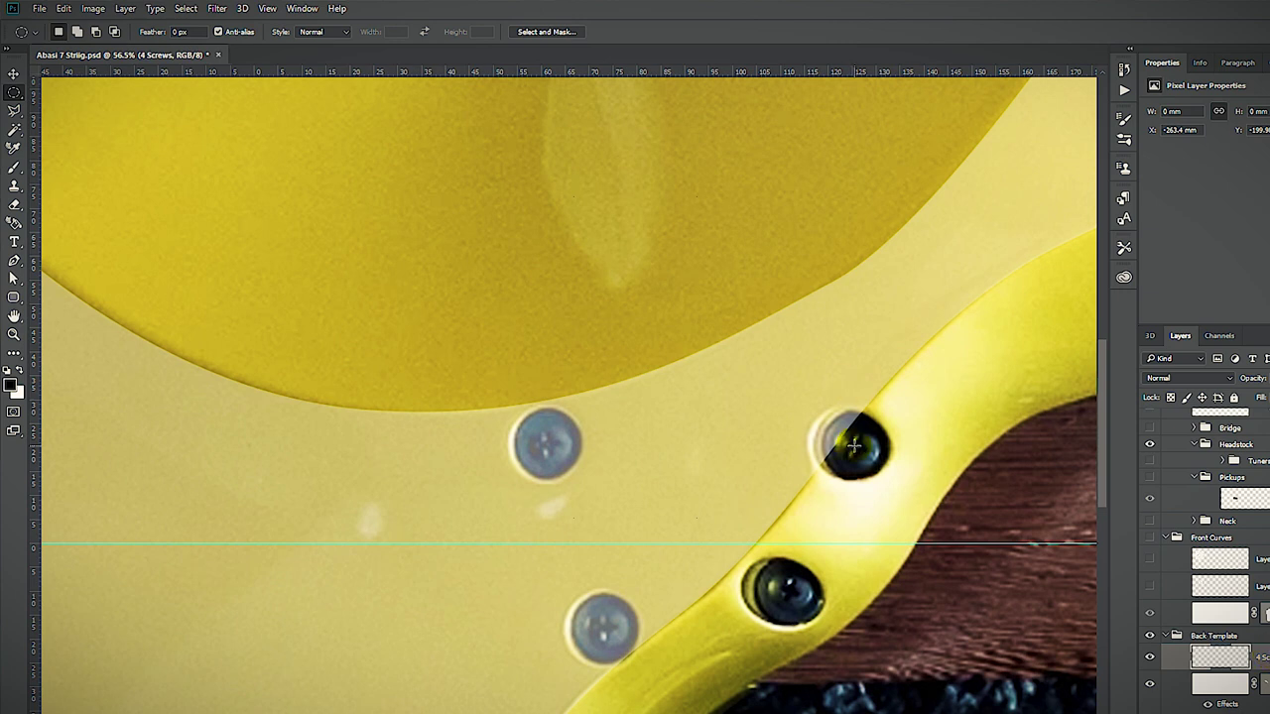
pyautogui.scroll(7, 860, 452)
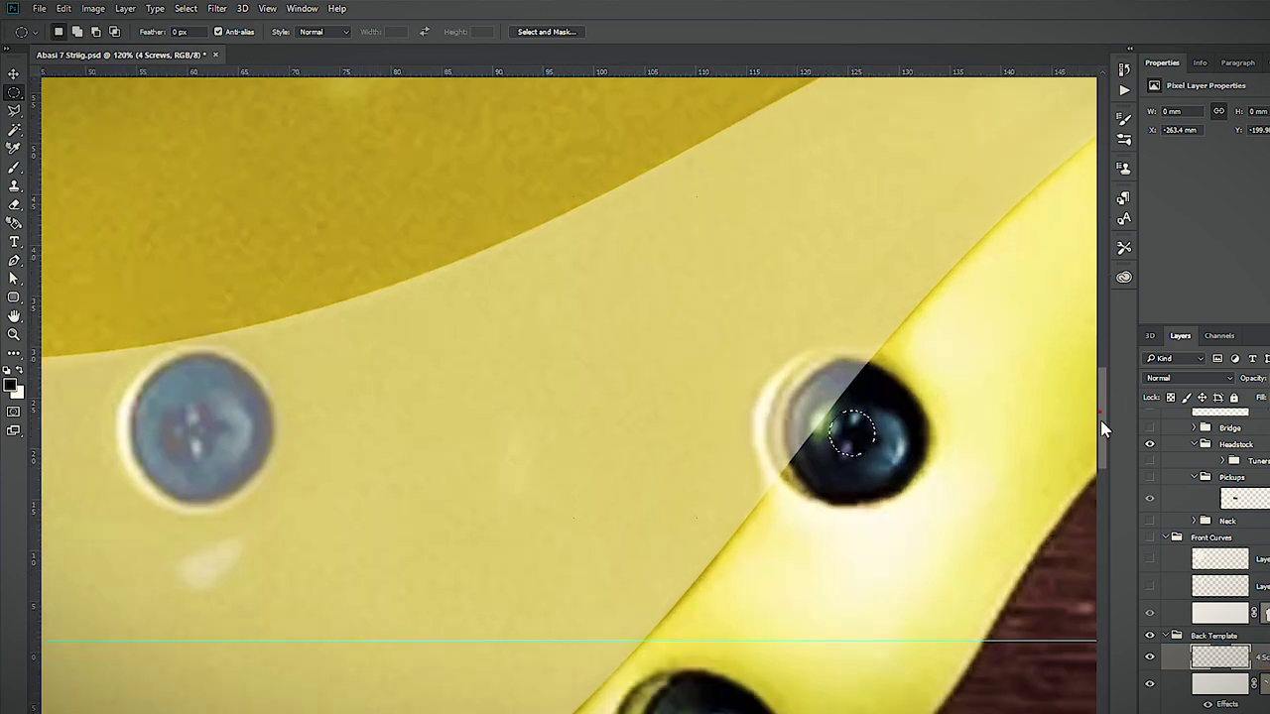
pyautogui.moveTo(1101, 421); pyautogui.dragTo(1101, 452)
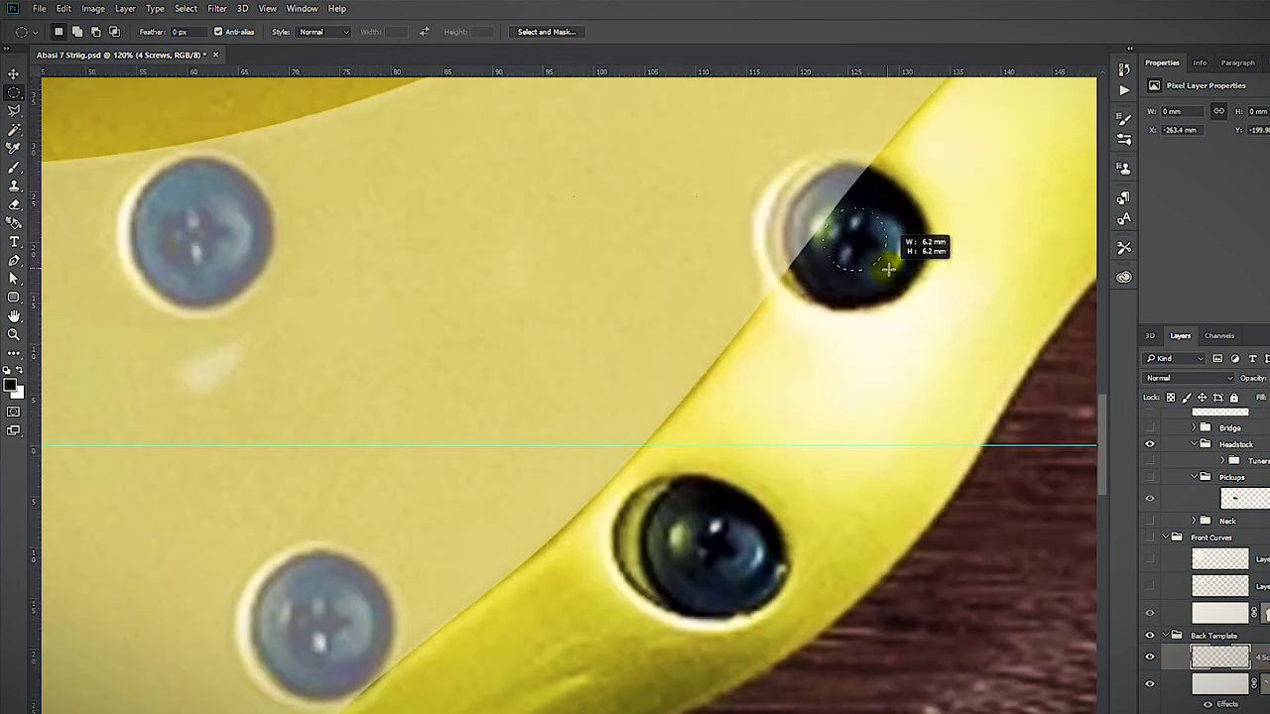
pyautogui.click(64, 8)
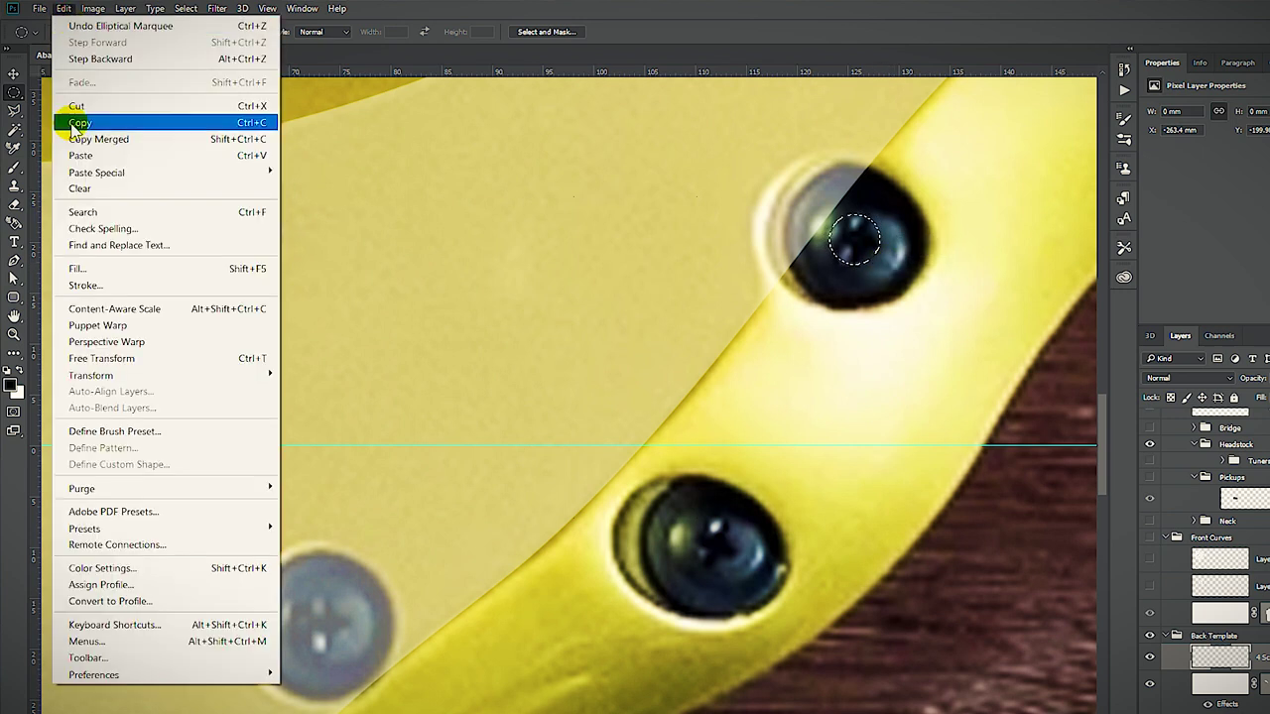
pyautogui.click(72, 281)
pyautogui.press('Return')
pyautogui.press('m')
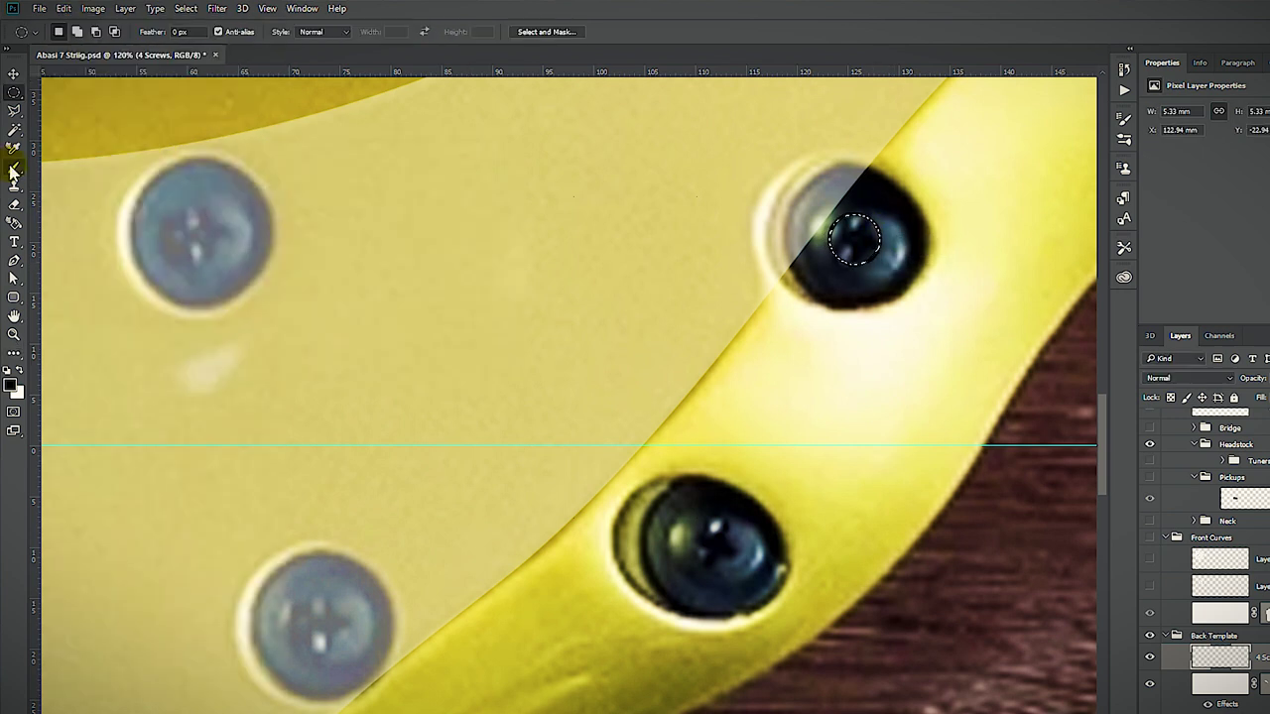
pyautogui.click(773, 230)
# - Set guides through the screw circle's centre and paint a thin cross inside it with a small hard round brush
pyautogui.press('b')
pyautogui.rightClick(948, 278)
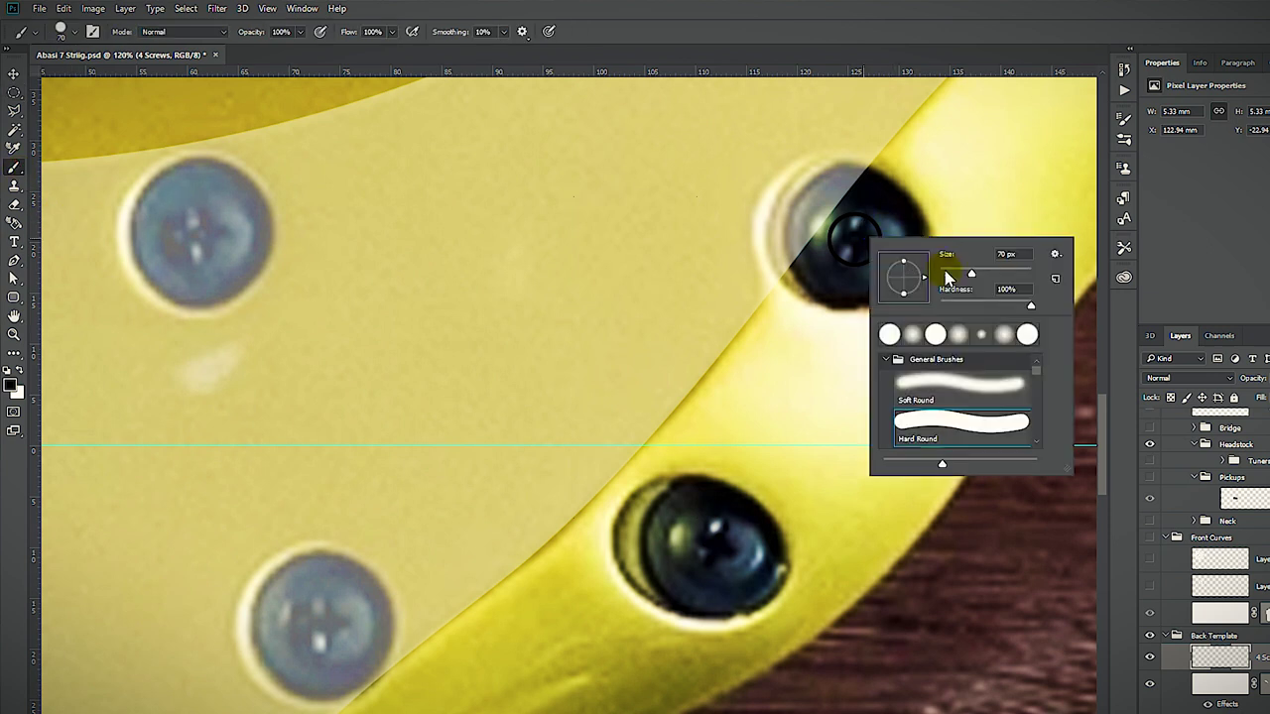
pyautogui.moveTo(35, 214); pyautogui.dragTo(854, 329)
pyautogui.moveTo(888, 71); pyautogui.dragTo(914, 239)
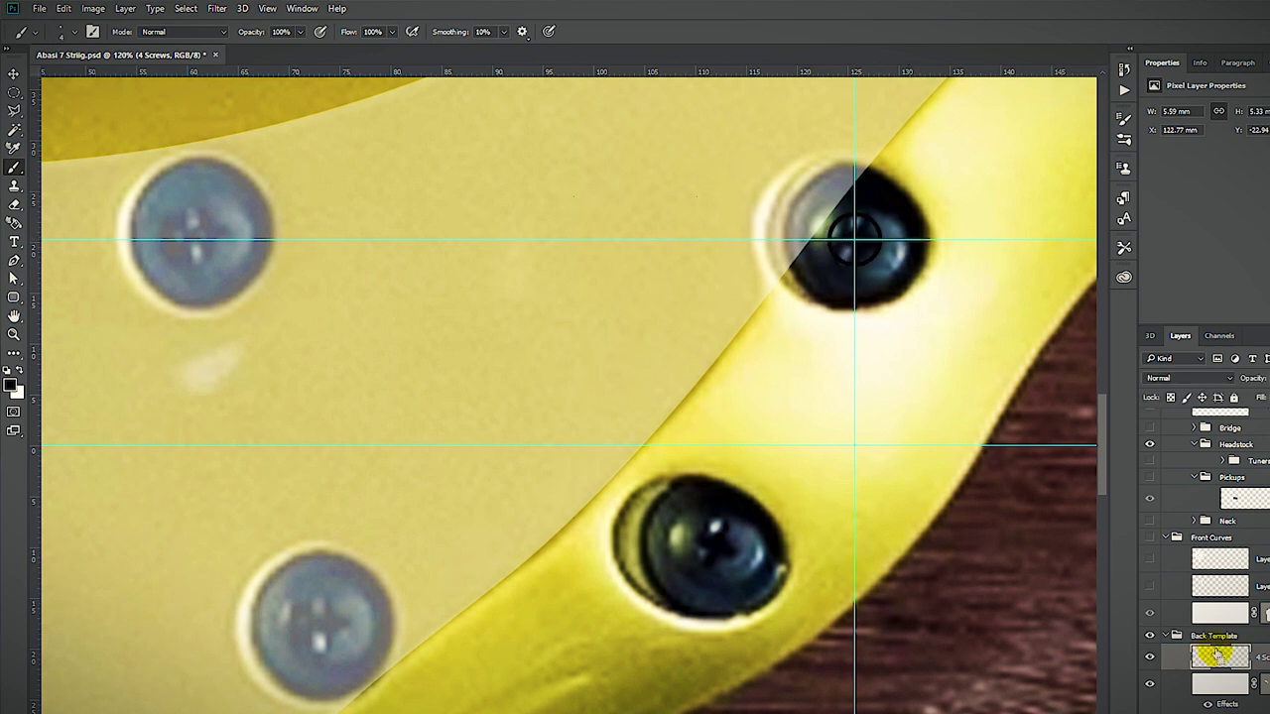
# - Select the crossed screw mark and place copies of it on the other three neck screws
pyautogui.keyDown('ctrl'); pyautogui.click(1216, 655); pyautogui.keyUp('ctrl')
pyautogui.hotkey('alt', 'v')
pyautogui.rightClick(839, 252)
pyautogui.click(789, 95)
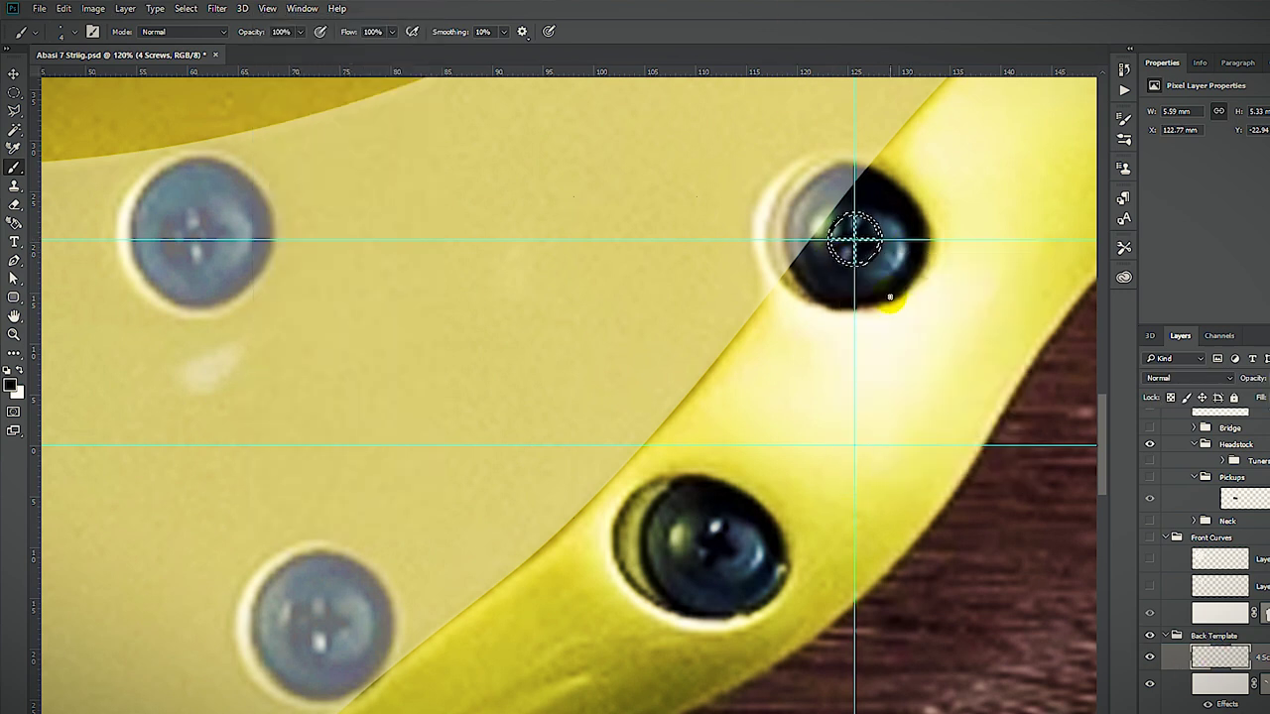
pyautogui.press('v')
pyautogui.moveTo(840, 261)
pyautogui.mouseDown()
pyautogui.moveTo(703, 568)
pyautogui.moveTo(308, 661)
pyautogui.moveTo(307, 471)
pyautogui.mouseUp()
pyautogui.hotkey('ctrl', 'z')
pyautogui.click(318, 622)
pyautogui.moveTo(333, 643); pyautogui.dragTo(214, 225)
# - Lower the Body Back Curves layer's opacity to reveal the back photo and clear the selection
pyautogui.scroll(-3, 664, 307)
pyautogui.click(1191, 682)
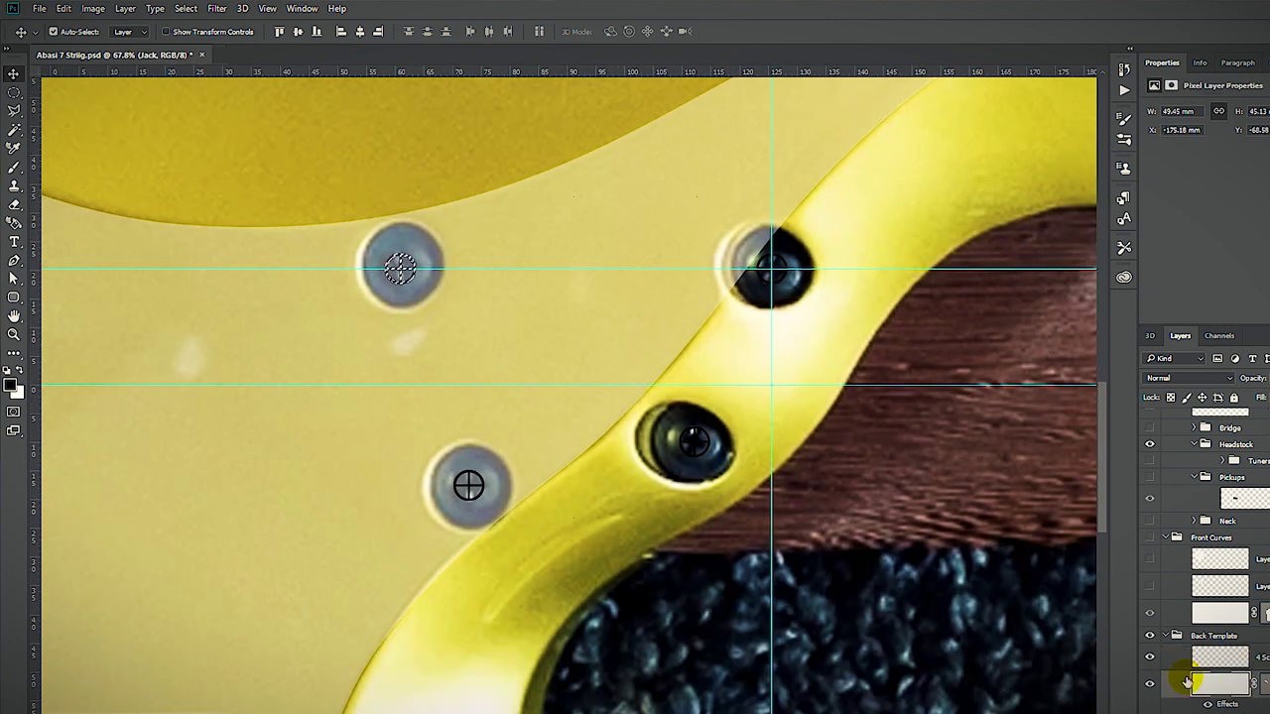
pyautogui.click(1239, 712)
pyautogui.click(1269, 378)
pyautogui.moveTo(1263, 397); pyautogui.dragTo(1268, 397)
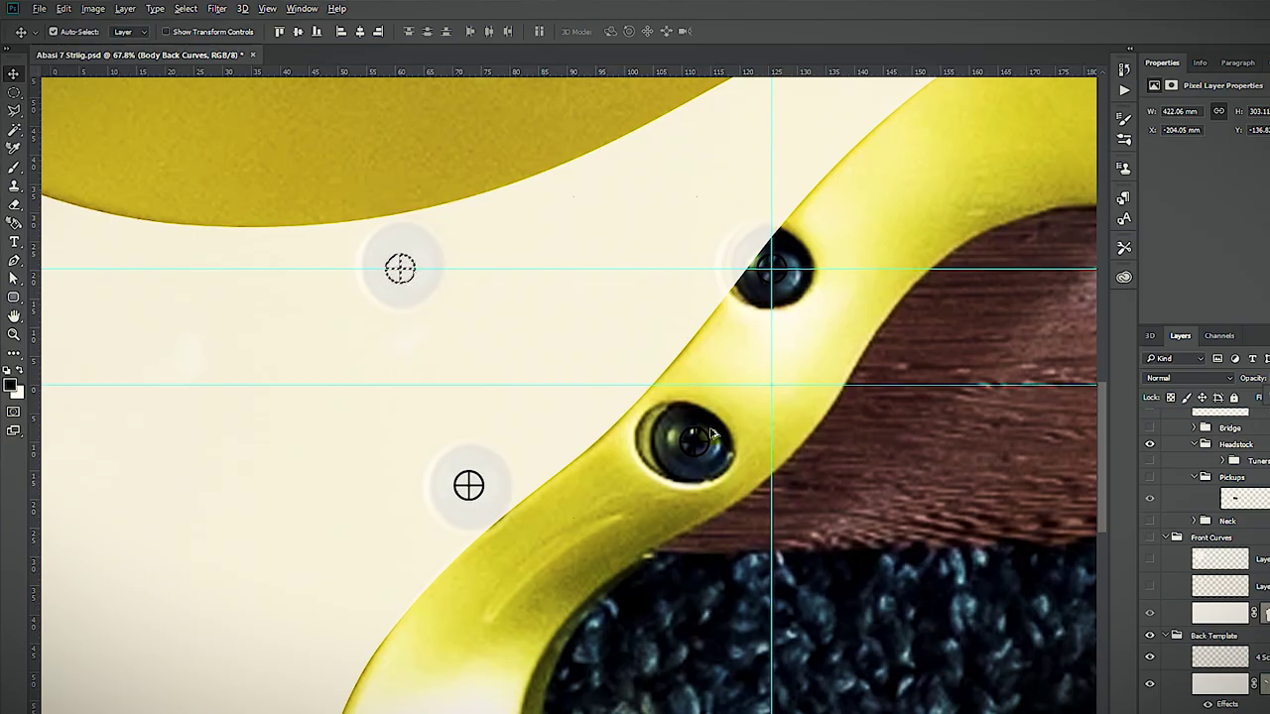
pyautogui.hotkey('ctrl', 'd')
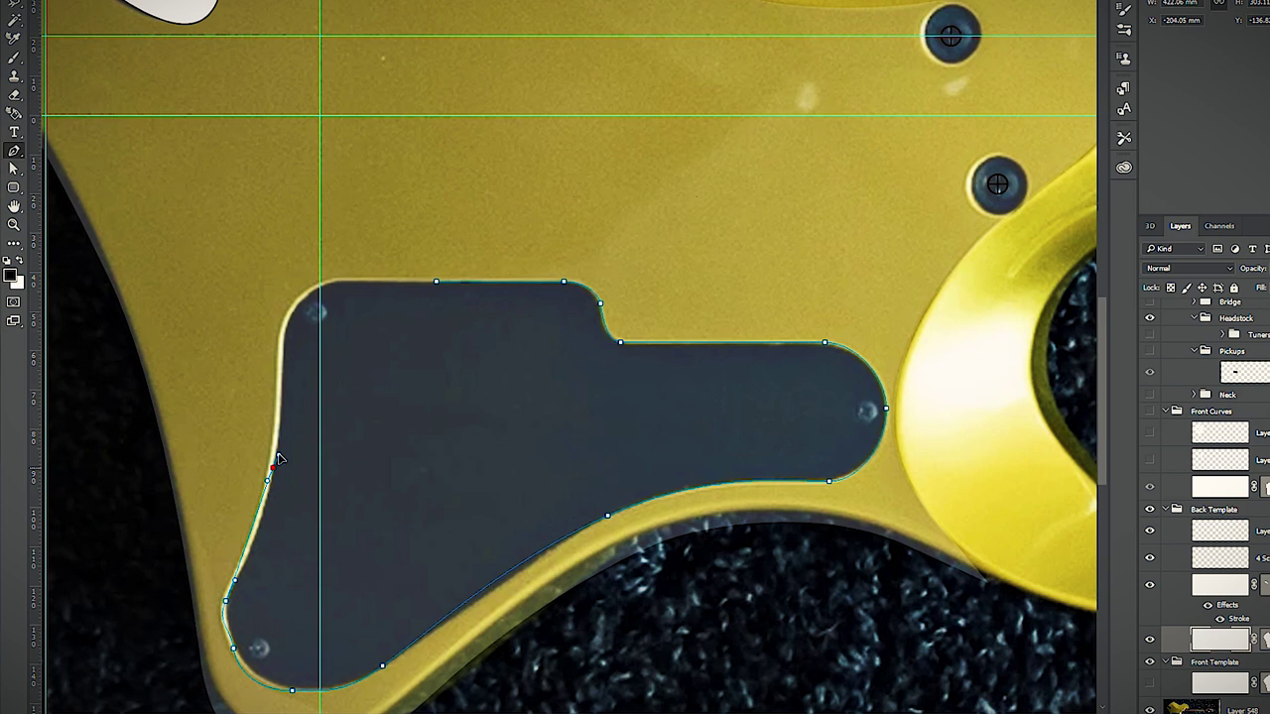
# - Close the control cavity cover's path and fit its anchors to the cover's edges on the back photo
pyautogui.scroll(3, 382, 447)
pyautogui.click(479, 155)
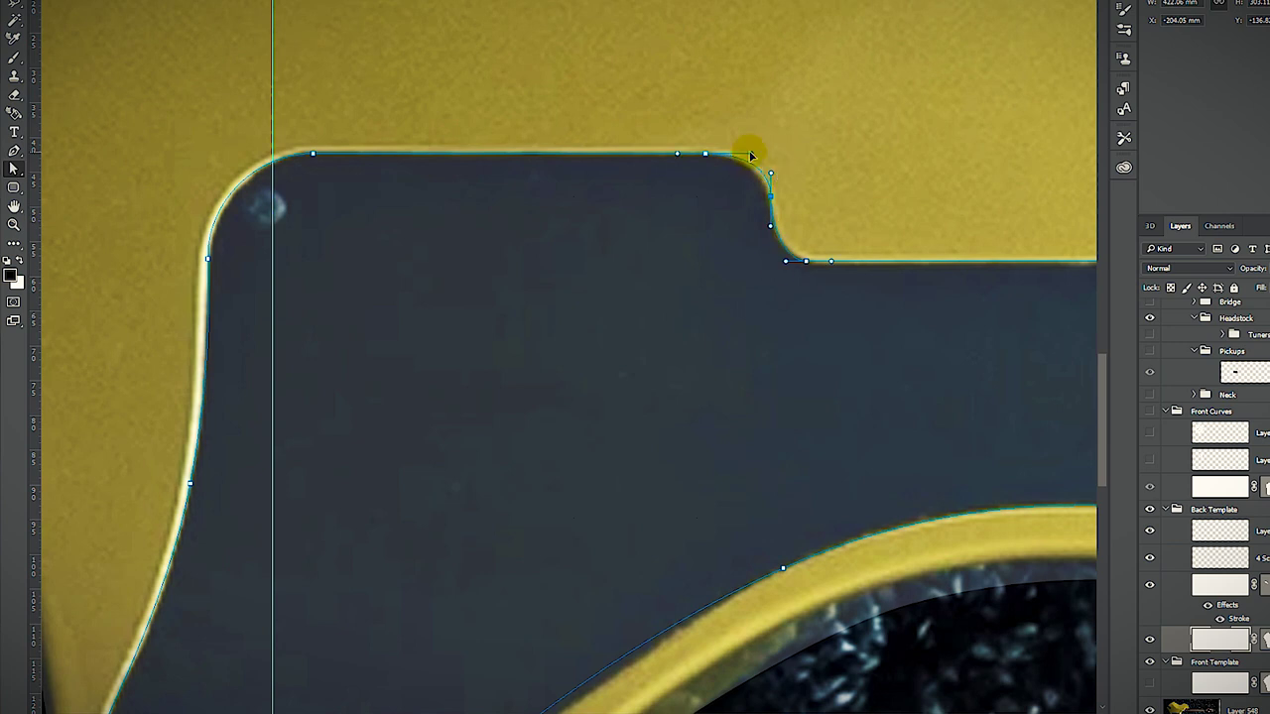
pyautogui.moveTo(926, 285); pyautogui.dragTo(628, 126)
pyautogui.click(866, 351)
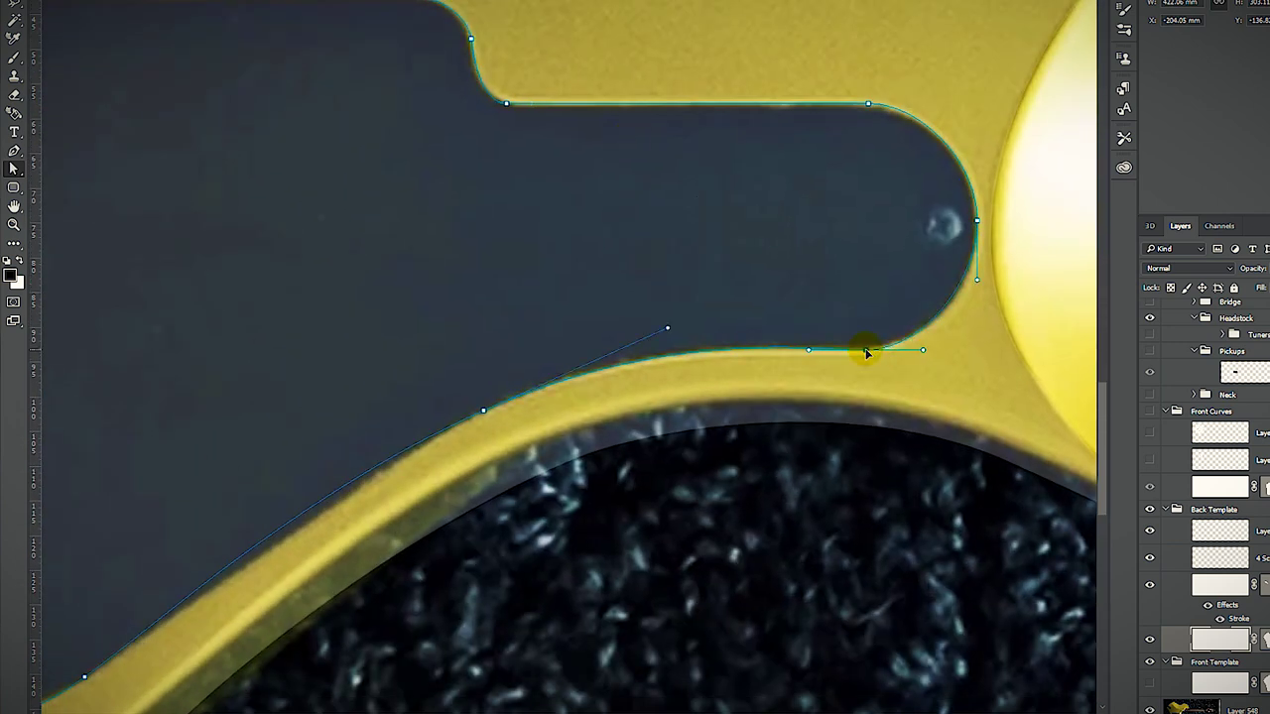
pyautogui.moveTo(362, 469); pyautogui.dragTo(738, 211)
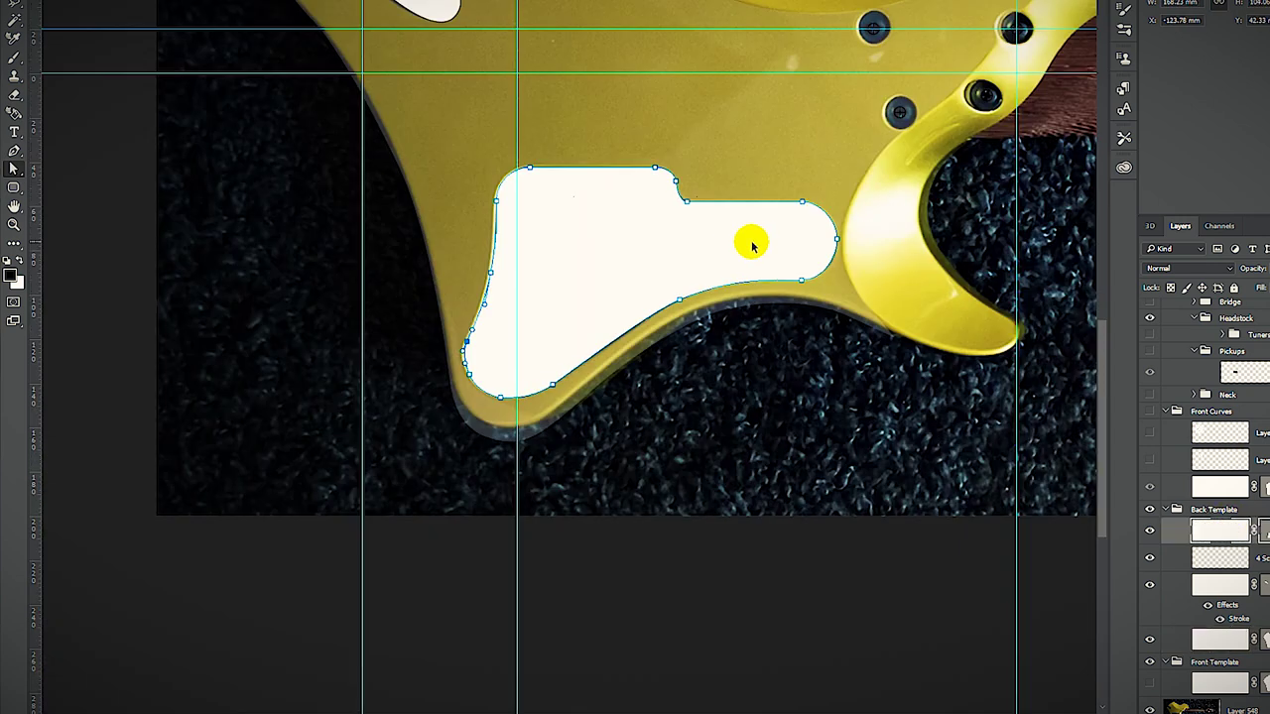
# - On the 4 Screws layer over the front photo, paint the selector switch's slot and end holes black with a 20 px hard brush
pyautogui.scroll(-4, 877, 230)
pyautogui.moveTo(1102, 387); pyautogui.dragTo(1102, 307)
pyautogui.hscroll(4, 568, 357)
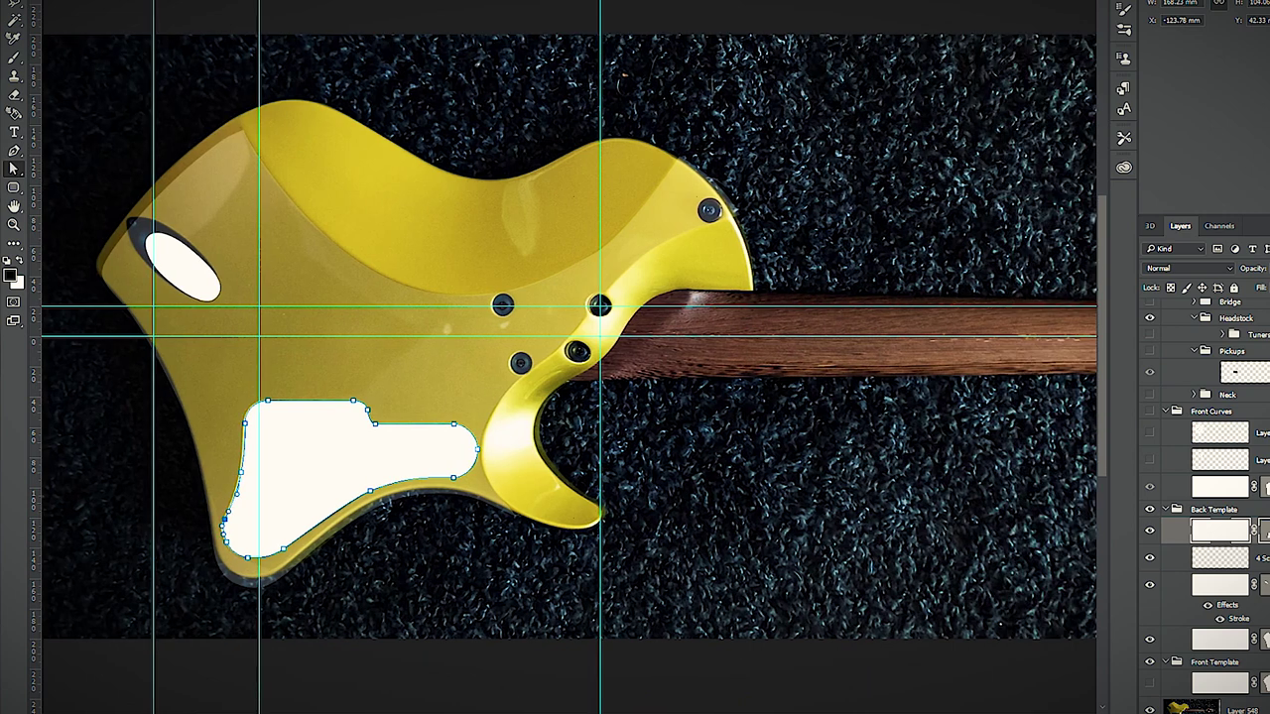
pyautogui.scroll(-3, 1141, 675)
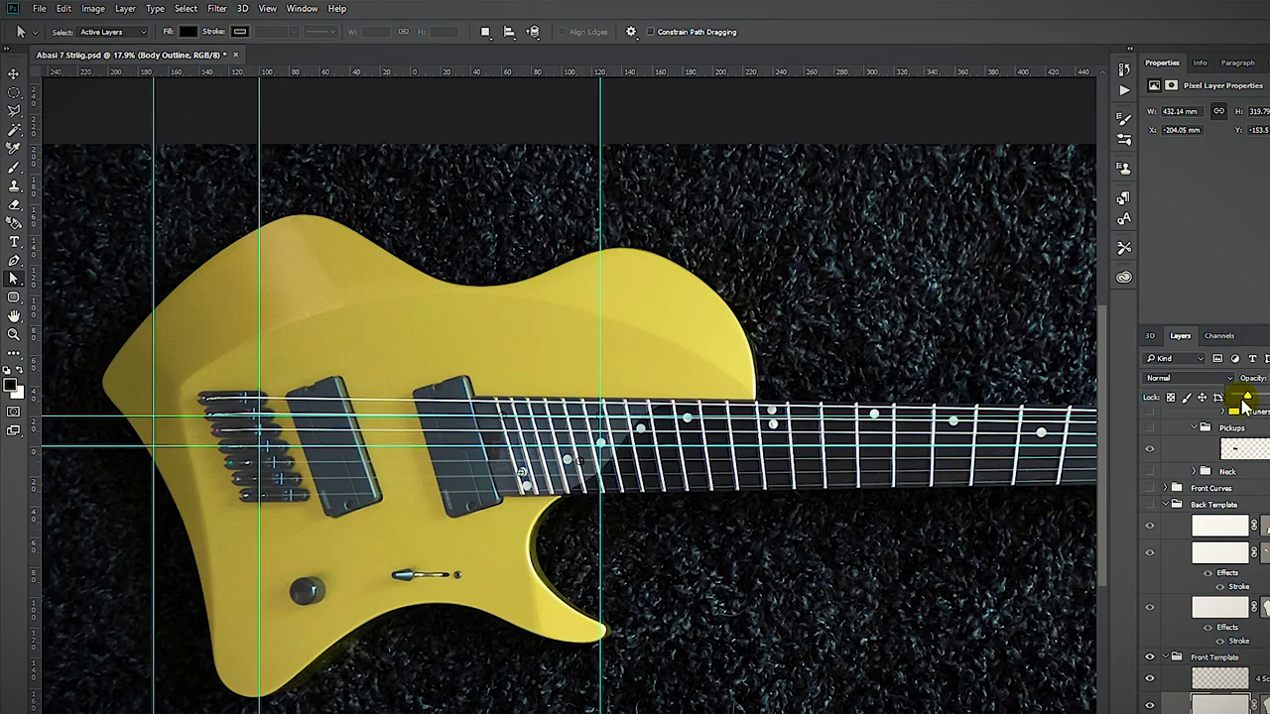
pyautogui.scroll(10, 446, 575)
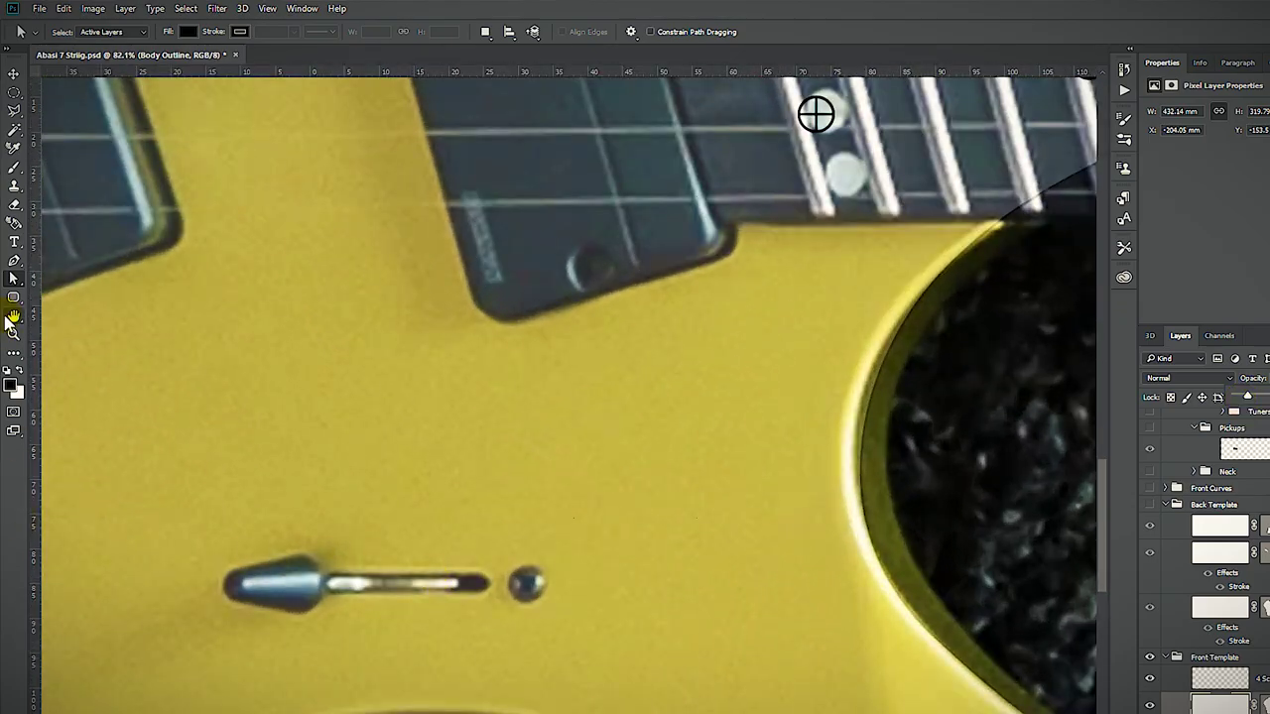
pyautogui.click(1190, 679)
pyautogui.press('b')
pyautogui.rightClick(504, 584)
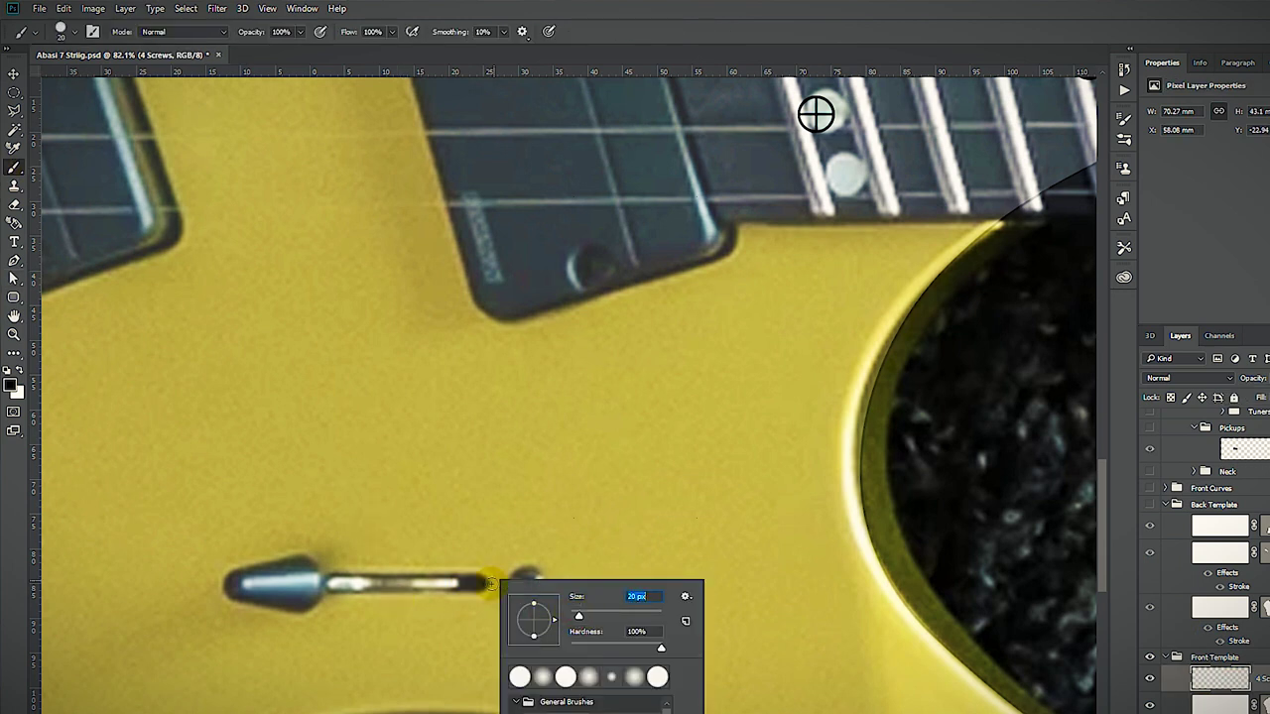
pyautogui.press('Return')
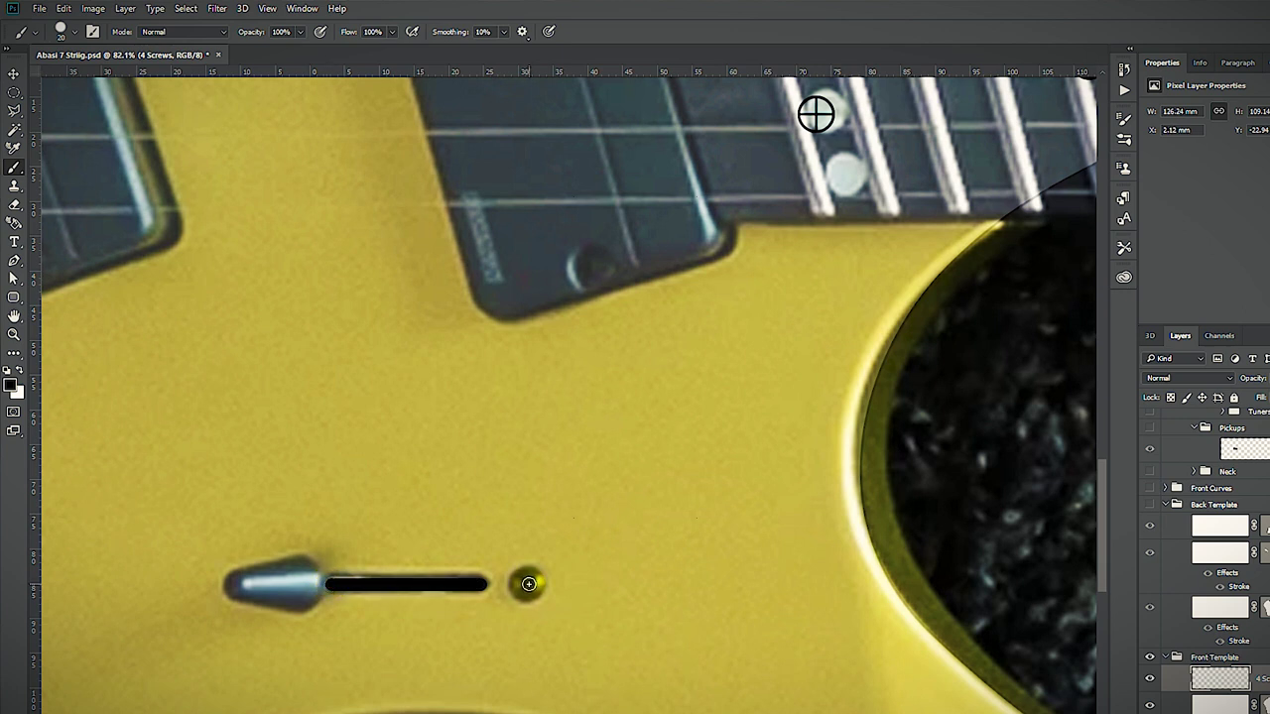
pyautogui.scroll(-4, 781, 409)
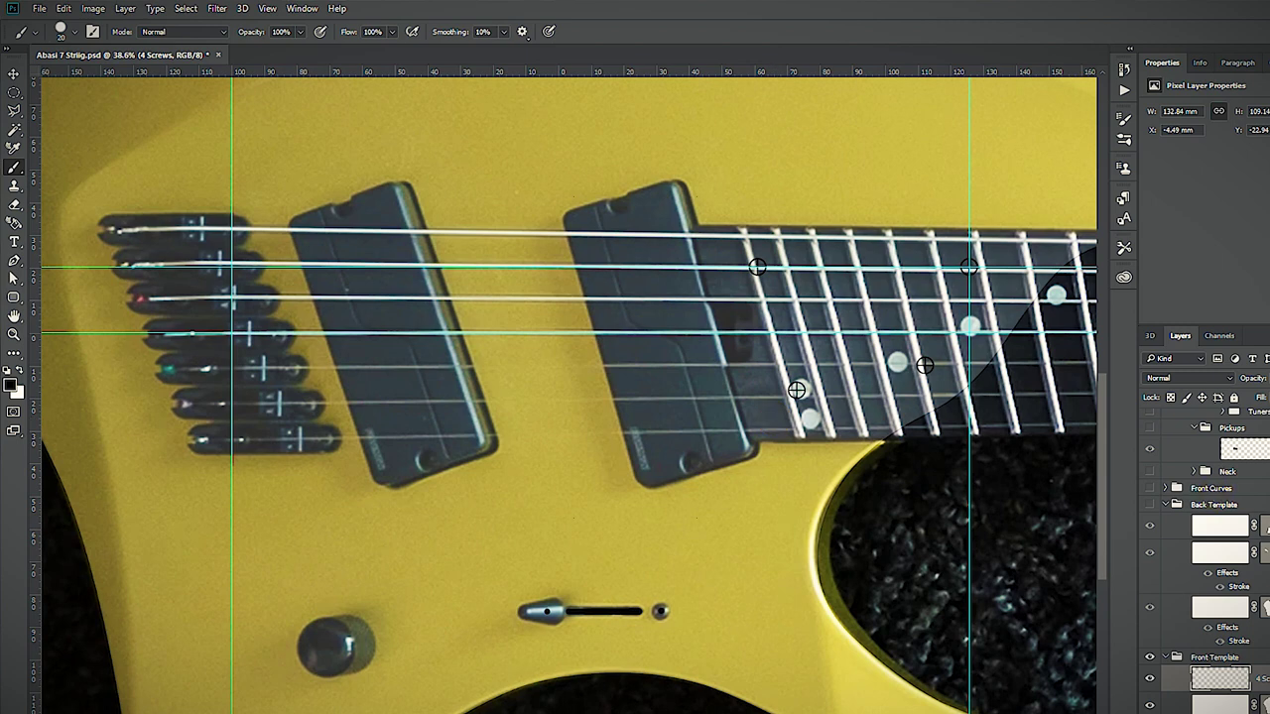
# - Paste the pickup dimension drawing as a new layer over the front photo
pyautogui.press('v')
pyautogui.hotkey('ctrl', 'v')
pyautogui.scroll(2, 567, 403)
pyautogui.scroll(-3, 566, 403)
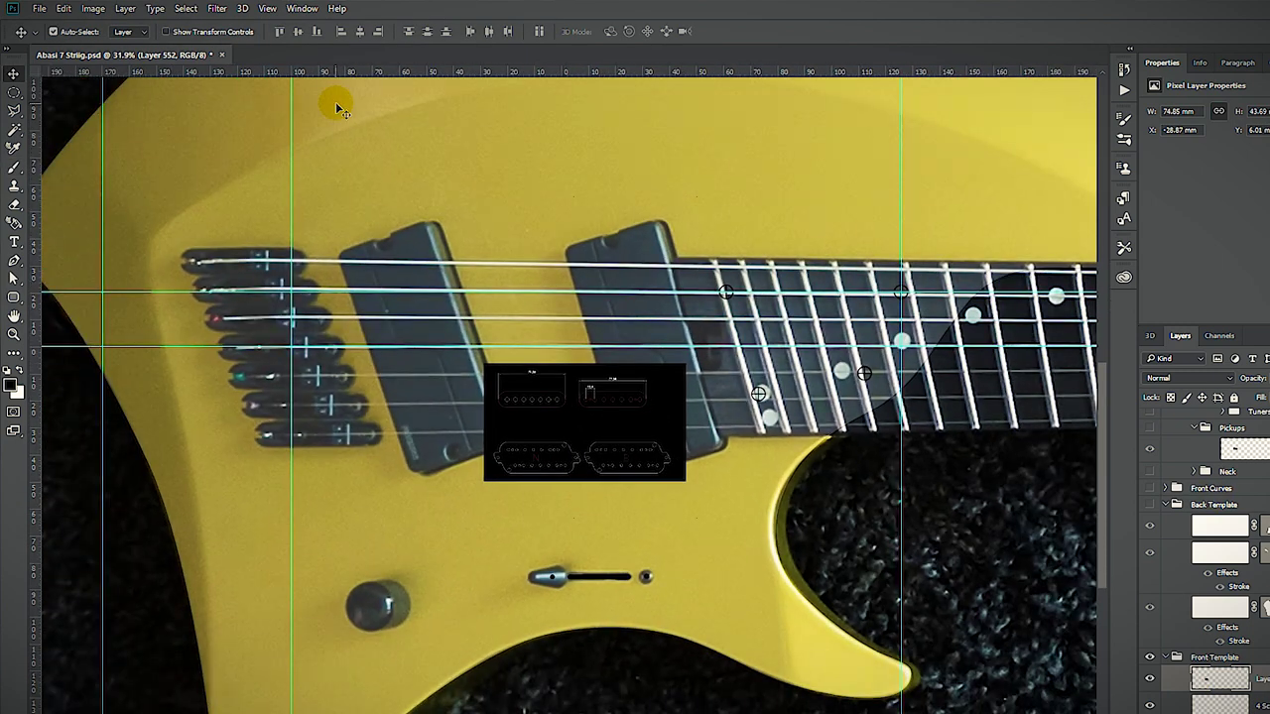
# - Set the tail-end vertical guide about 78 mm from the next one and move the pickup drawing beside it
pyautogui.scroll(6, 548, 399)
pyautogui.scroll(-5, 548, 399)
pyautogui.scroll(14, 76, 119)
pyautogui.moveTo(76, 119); pyautogui.dragTo(434, 326)
pyautogui.moveTo(36, 224)
pyautogui.mouseDown()
pyautogui.moveTo(241, 216)
pyautogui.moveTo(229, 216)
pyautogui.mouseUp()
pyautogui.scroll(-12, 199, 154)
pyautogui.moveTo(1039, 668)
pyautogui.mouseDown()
pyautogui.moveTo(236, 307)
pyautogui.moveTo(216, 318)
pyautogui.mouseUp()
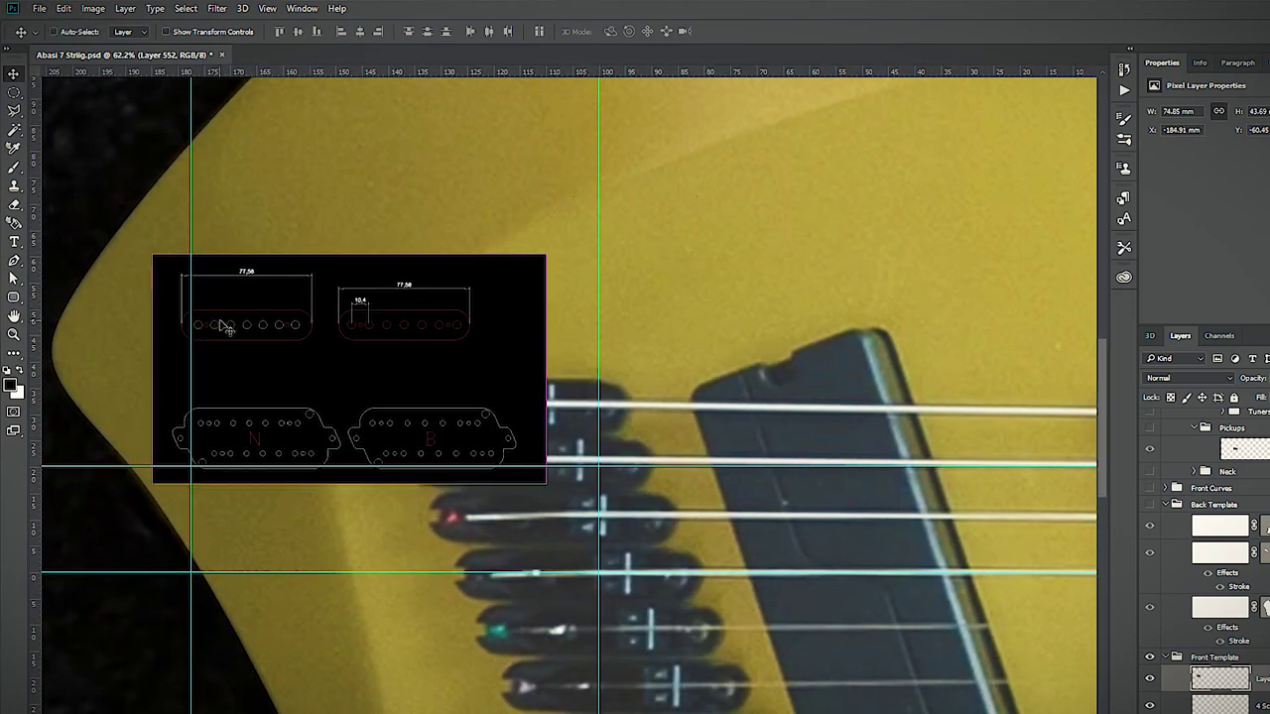
# - Scale the pickup drawing to about 314% so its left 77,58 dimension spans the two vertical guides
pyautogui.hotkey('ctrl', 't')
pyautogui.moveTo(546, 485); pyautogui.dragTo(1076, 713)
pyautogui.scroll(-3, 835, 436)
pyautogui.moveTo(324, 704); pyautogui.dragTo(283, 713)
pyautogui.moveTo(1022, 300); pyautogui.dragTo(1117, 249)
pyautogui.moveTo(433, 382); pyautogui.dragTo(473, 394)
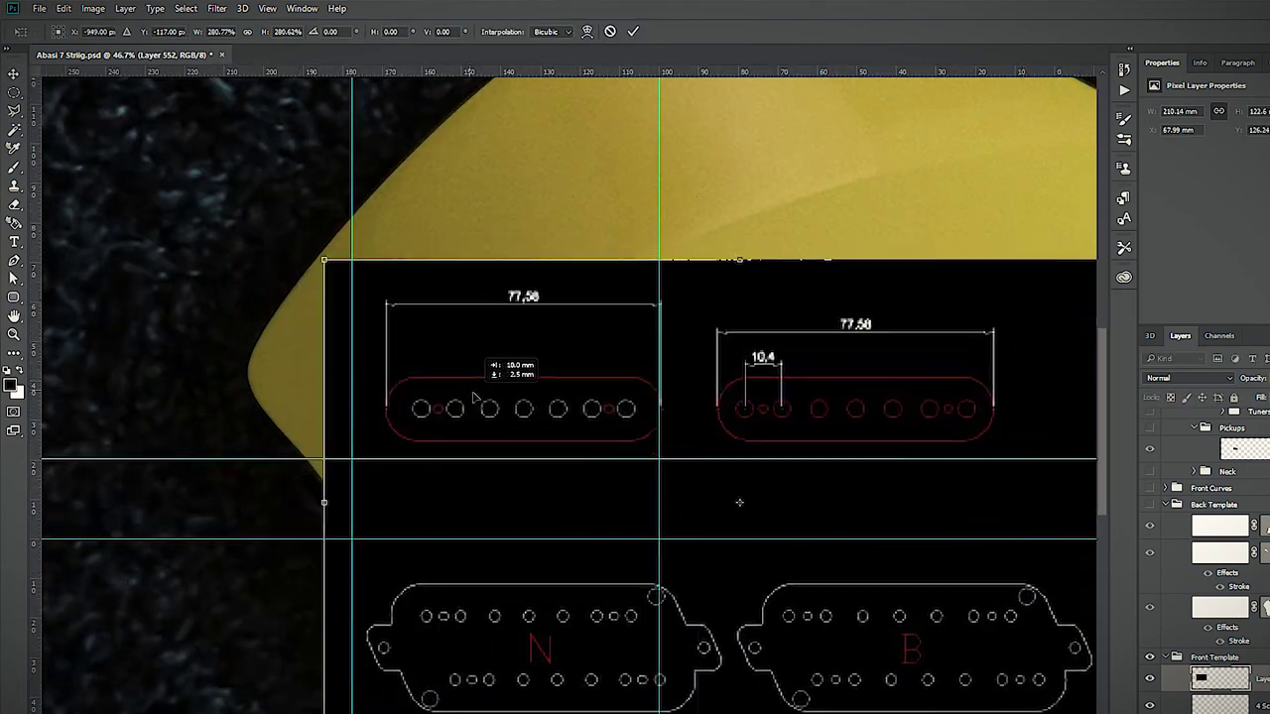
pyautogui.moveTo(323, 260)
pyautogui.mouseDown()
pyautogui.moveTo(249, 216)
pyautogui.moveTo(321, 254)
pyautogui.moveTo(275, 218)
pyautogui.mouseUp()
pyautogui.moveTo(468, 288); pyautogui.dragTo(476, 287)
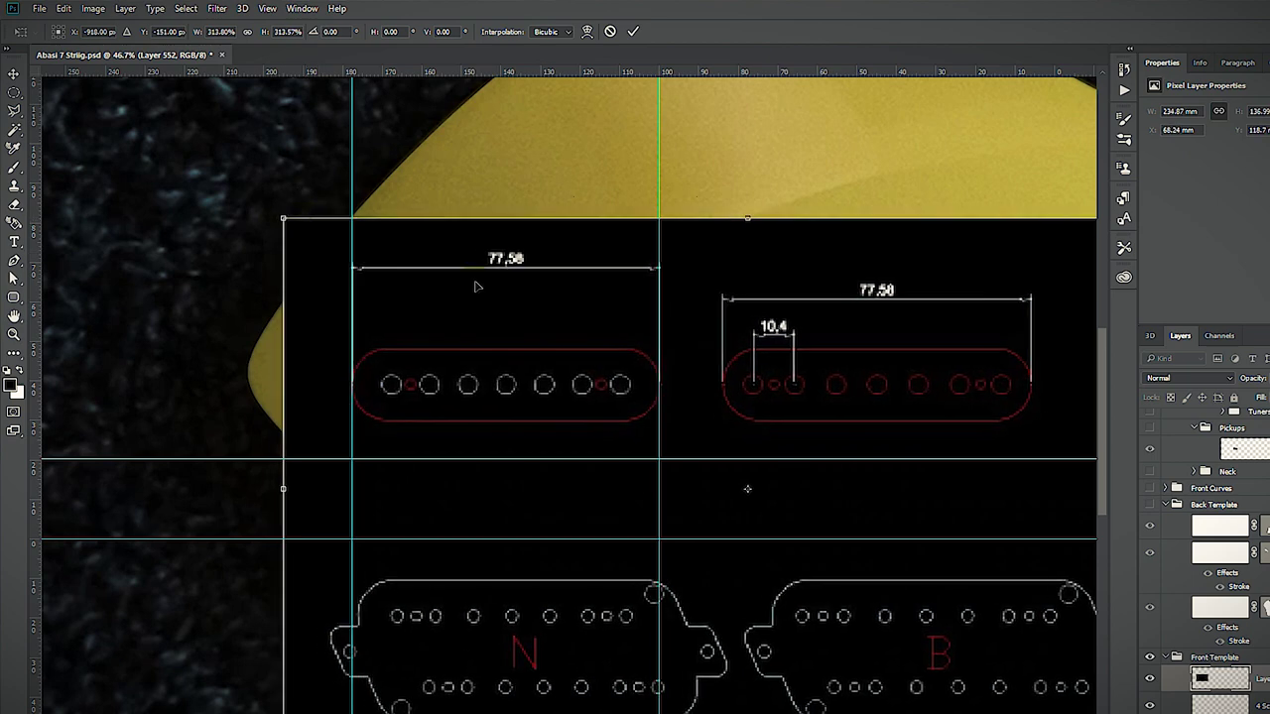
pyautogui.press('Return')
# - Set the pickup drawing layer's opacity to 60%
pyautogui.moveTo(734, 528); pyautogui.dragTo(734, 447)
pyautogui.scroll(-11, 838, 469)
pyautogui.press('6')
pyautogui.moveTo(974, 460); pyautogui.dragTo(732, 458)
pyautogui.scroll(6, 732, 457)
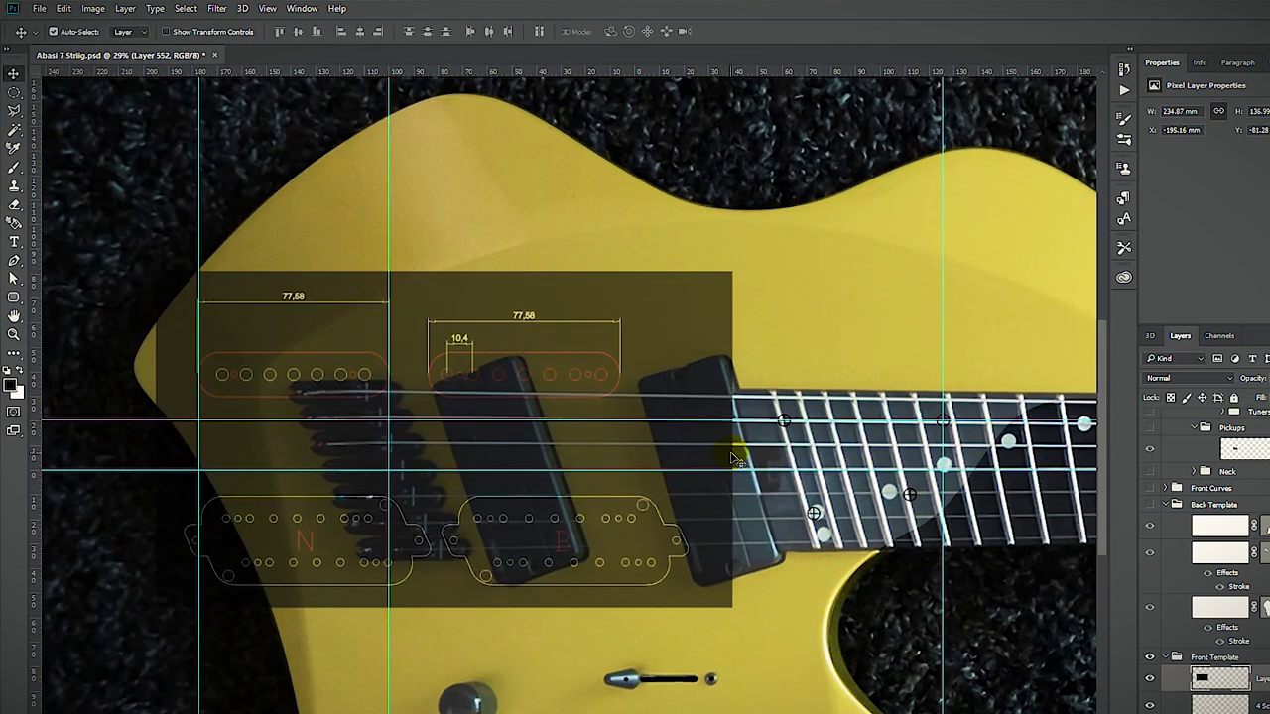
pyautogui.scroll(1, 746, 452)
# - Mask the pickup drawing with a rectangular selection so only the N humbucker outline shows
pyautogui.press('m')
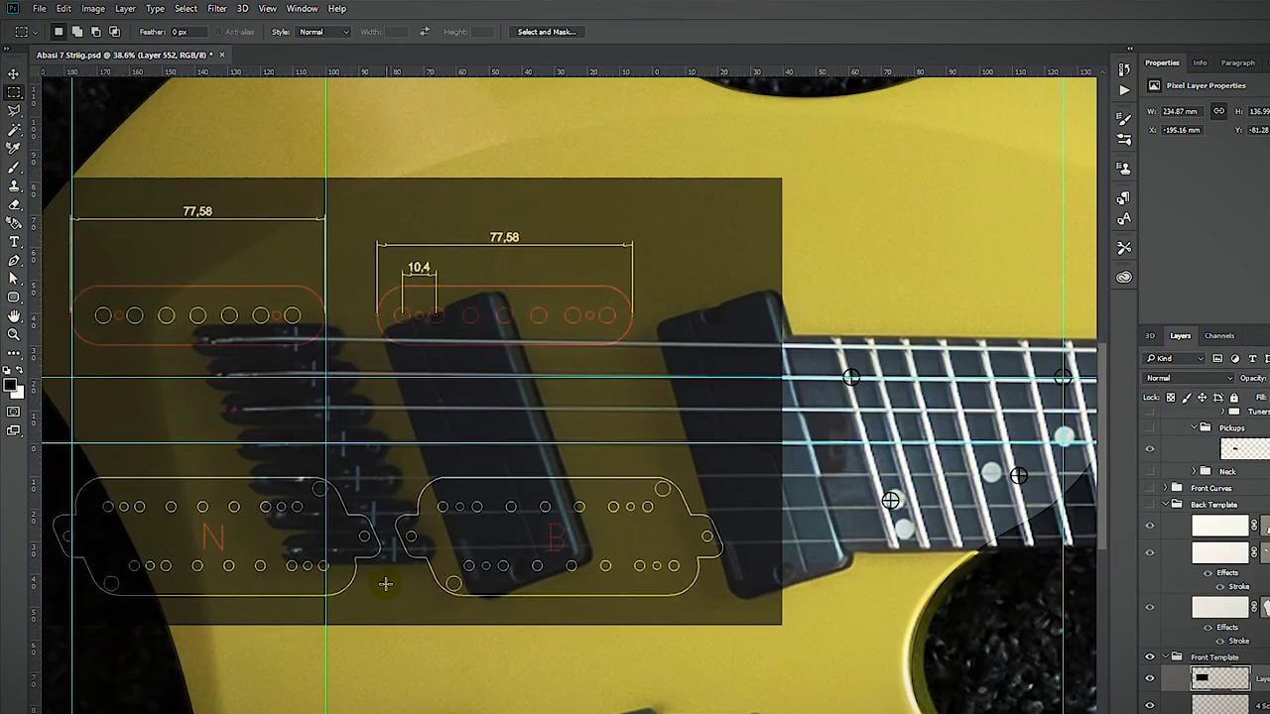
pyautogui.moveTo(388, 639); pyautogui.dragTo(46, 455)
pyautogui.click(1237, 711)
pyautogui.click(1256, 711)
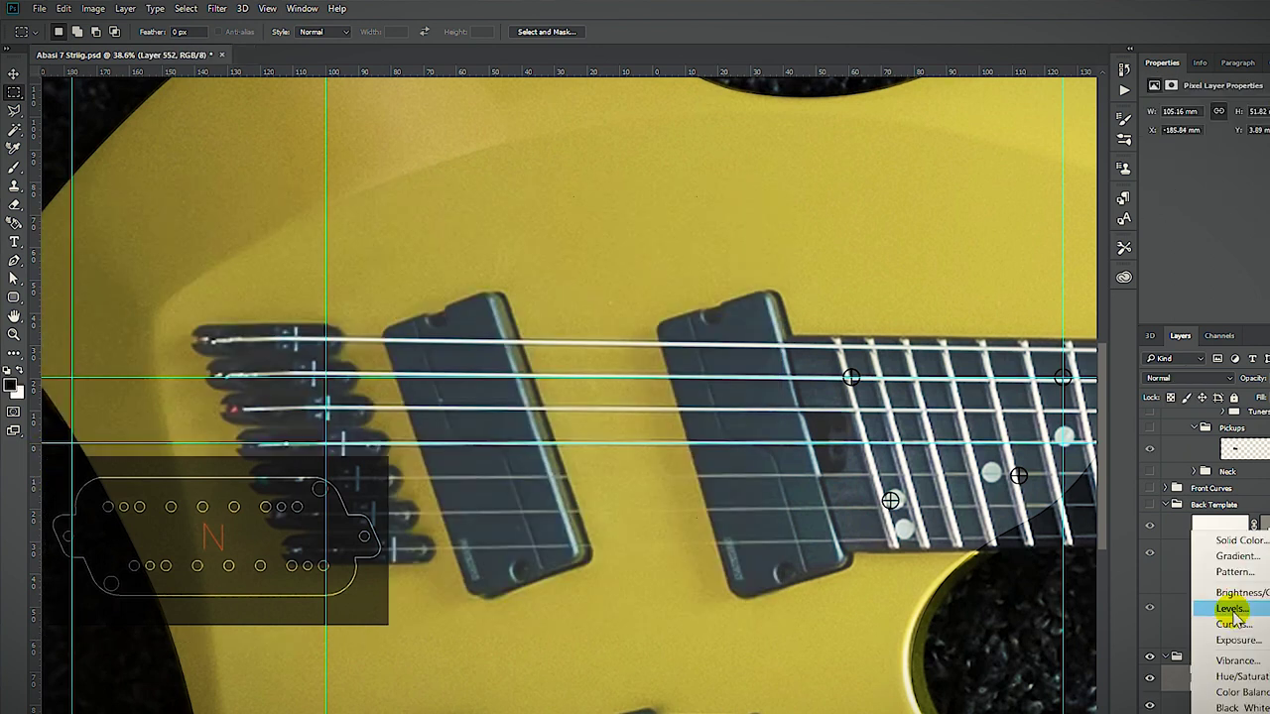
# - Clip an Invert adjustment to the pickup drawing and move the N outline toward the neck pickup
pyautogui.click(1232, 712)
pyautogui.hotkey('ctrl', 'alt', 'g')
pyautogui.press('v')
pyautogui.moveTo(248, 497); pyautogui.dragTo(689, 465)
pyautogui.hotkey('ctrl', 't')
pyautogui.moveTo(436, 506)
pyautogui.mouseDown()
pyautogui.moveTo(352, 309)
pyautogui.moveTo(695, 90)
pyautogui.mouseUp()
pyautogui.moveTo(1103, 486)
pyautogui.mouseDown()
pyautogui.moveTo(1106, 268)
pyautogui.moveTo(1106, 507)
pyautogui.mouseUp()
pyautogui.moveTo(808, 139); pyautogui.dragTo(655, 386)
pyautogui.press('Escape')
# - Flip the N pickup outline horizontally
pyautogui.click(63, 8)
pyautogui.moveTo(178, 374)
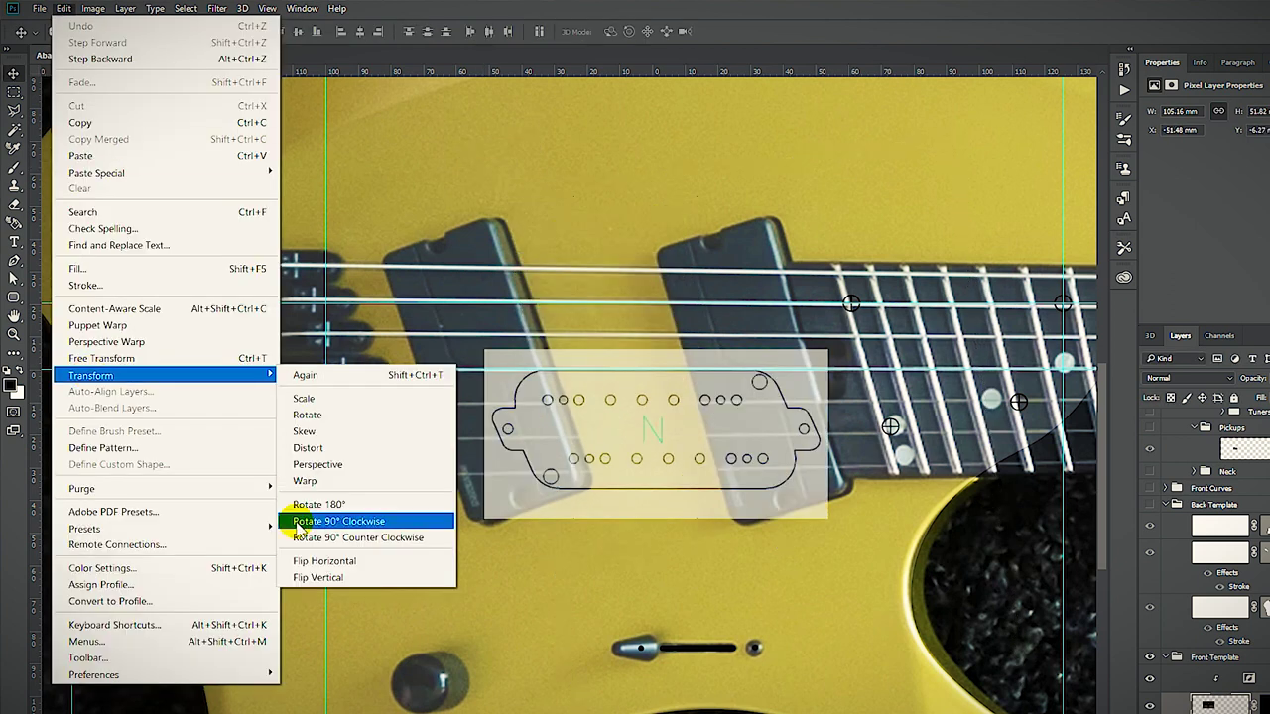
pyautogui.click(317, 561)
pyautogui.moveTo(1019, 436); pyautogui.dragTo(689, 390)
# - Rotate the N pickup outline to about 74° and align it over the slanted neck pickup
pyautogui.hotkey('ctrl', 't')
pyautogui.moveTo(910, 495); pyautogui.dragTo(414, 572)
pyautogui.moveTo(423, 508); pyautogui.dragTo(743, 417)
pyautogui.press('Right')
pyautogui.press('Right')
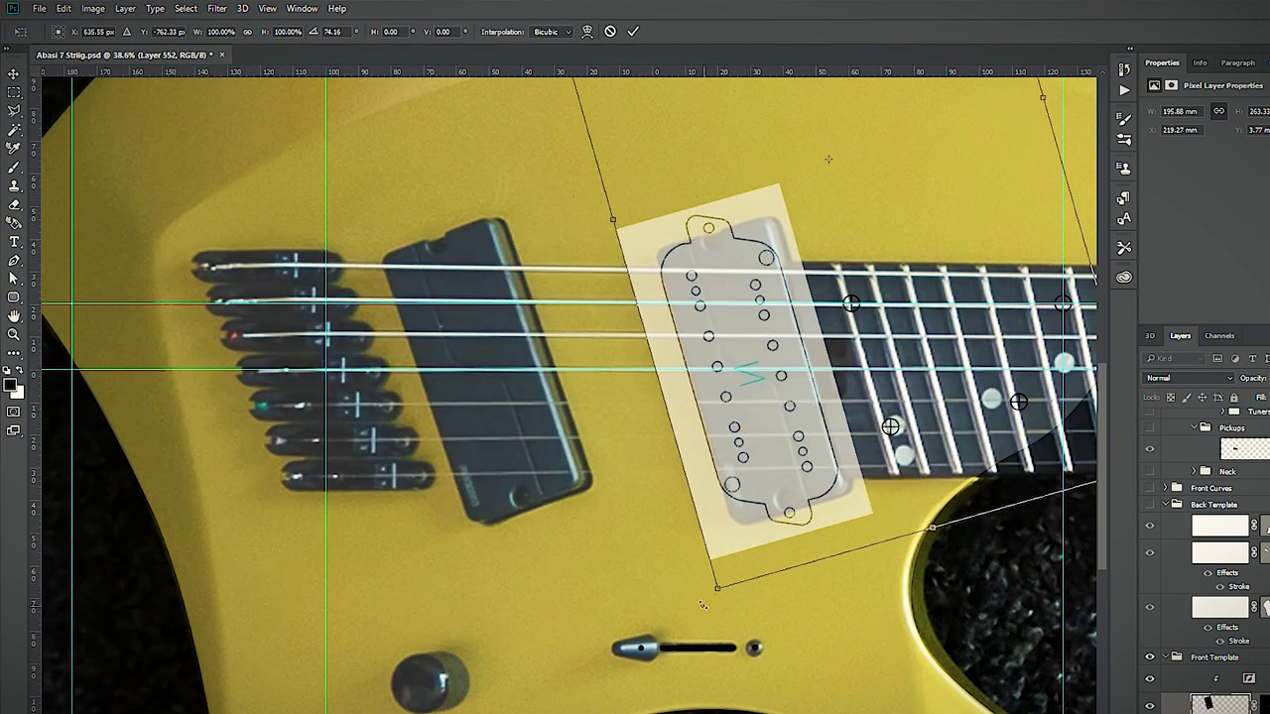
pyautogui.press('Left')
pyautogui.press('Left')
pyautogui.press('Return')
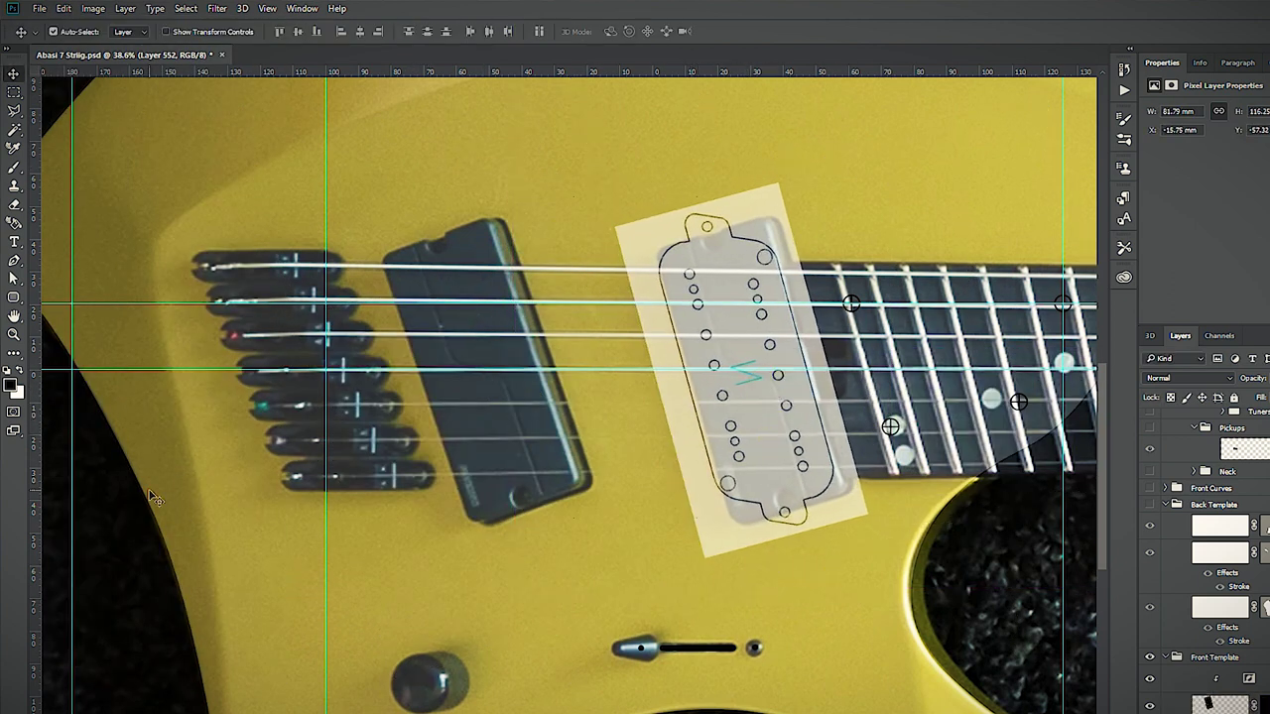
pyautogui.moveTo(730, 524)
pyautogui.mouseDown()
pyautogui.moveTo(694, 523)
pyautogui.moveTo(692, 503)
pyautogui.mouseUp()
pyautogui.scroll(-6, 610, 536)
pyautogui.hotkey('ctrl', 't')
pyautogui.press('Escape')
pyautogui.hotkey('ctrl', 'z')
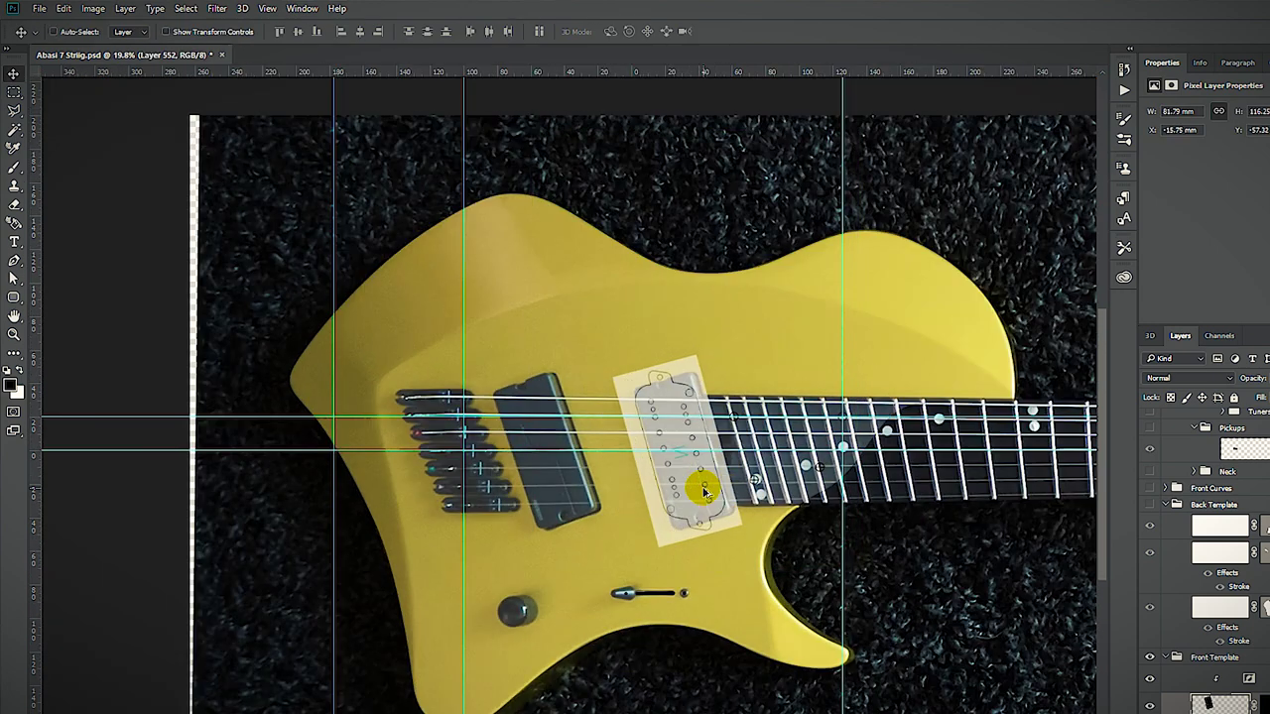
# - Refine the N pickup outline's angle to about 74.6°, stretch it slightly lengthwise and reposition it over the neck pickup
pyautogui.hotkey('ctrl', 't')
pyautogui.scroll(4, 684, 471)
pyautogui.moveTo(661, 454); pyautogui.dragTo(711, 493)
pyautogui.moveTo(662, 713); pyautogui.dragTo(685, 713)
pyautogui.moveTo(678, 408); pyautogui.dragTo(674, 390)
pyautogui.moveTo(684, 713); pyautogui.dragTo(627, 712)
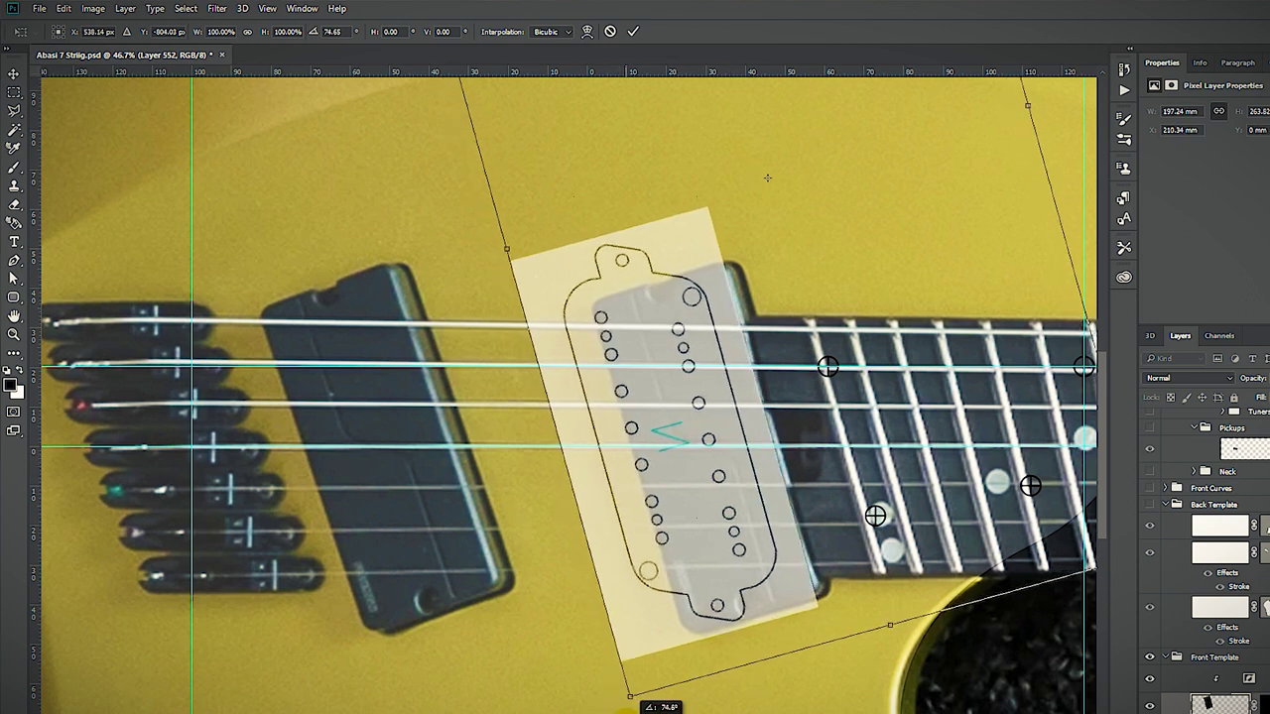
pyautogui.moveTo(712, 498); pyautogui.dragTo(722, 508)
pyautogui.moveTo(898, 634); pyautogui.dragTo(903, 656)
pyautogui.press('Return')
pyautogui.moveTo(729, 502); pyautogui.dragTo(724, 493)
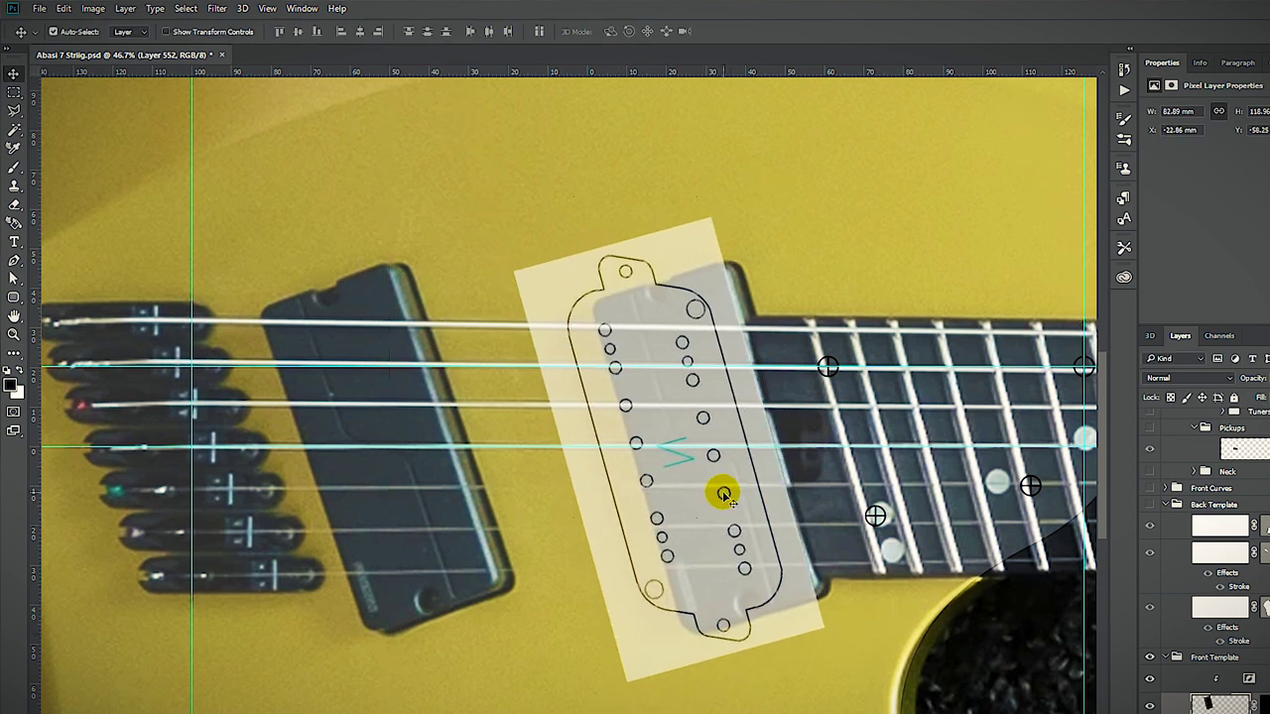
# - Set the pickup drawing layer to 100% opacity and the Body Outline layer to 10%
pyautogui.scroll(-4, 771, 476)
pyautogui.press('0')
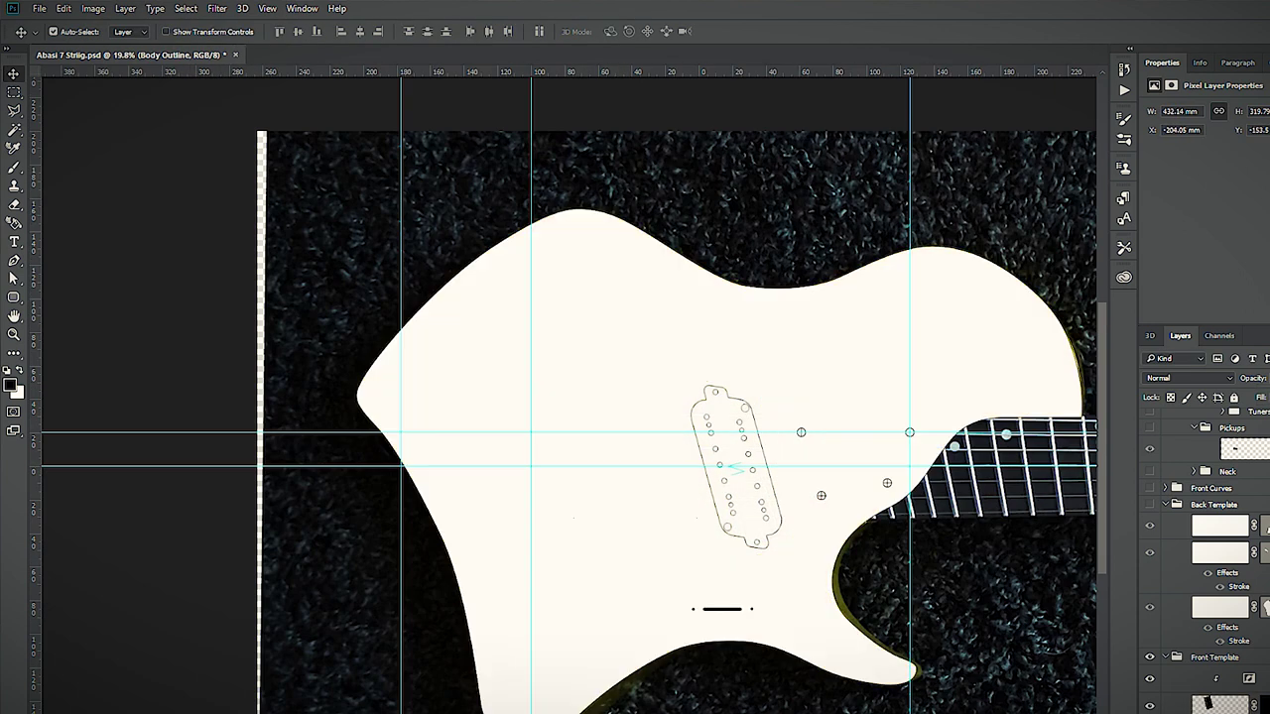
pyautogui.press('1')
# - Duplicate the N pickup outline with its clipped Invert adjustment and place the copy over the bridge pickup
pyautogui.click(1222, 711)
pyautogui.hotkey('ctrl', 'j')
pyautogui.keyDown('alt'); pyautogui.click(1220, 692); pyautogui.keyUp('alt')
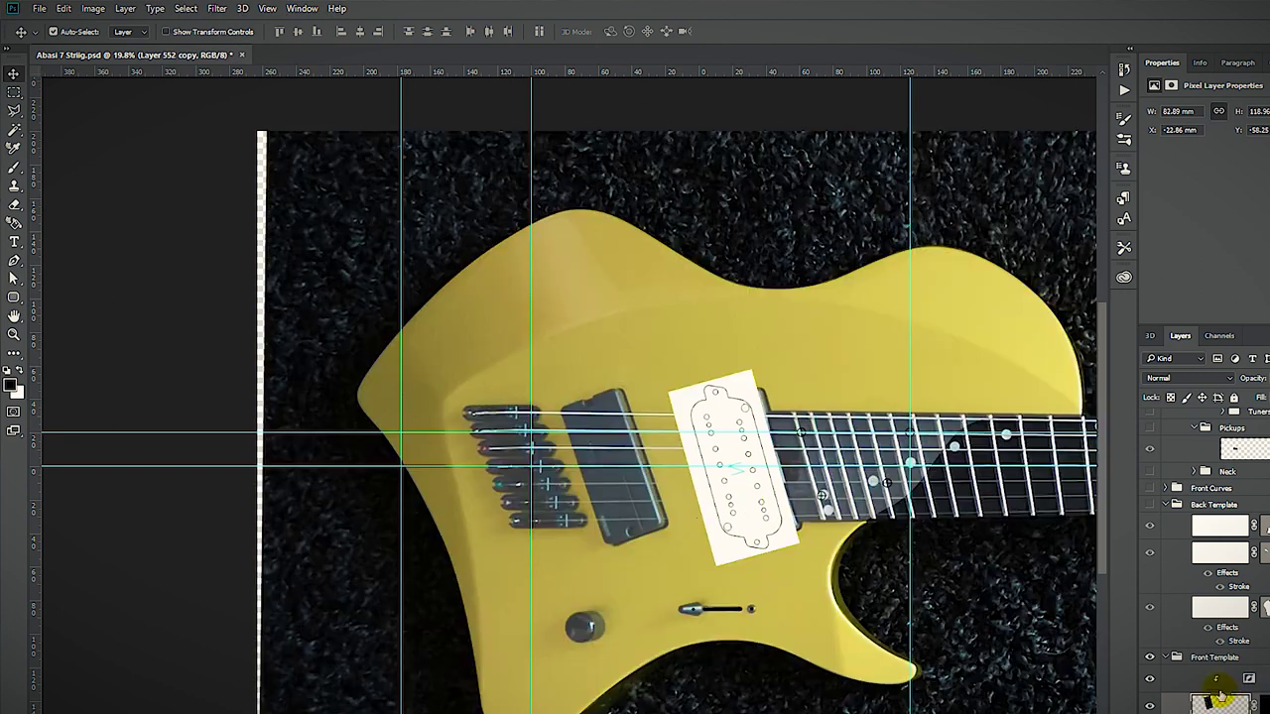
pyautogui.moveTo(737, 491); pyautogui.dragTo(610, 482)
pyautogui.click(1195, 713)
pyautogui.click(1190, 713)
pyautogui.click(1218, 713)
pyautogui.hotkey('ctrl', 'z')
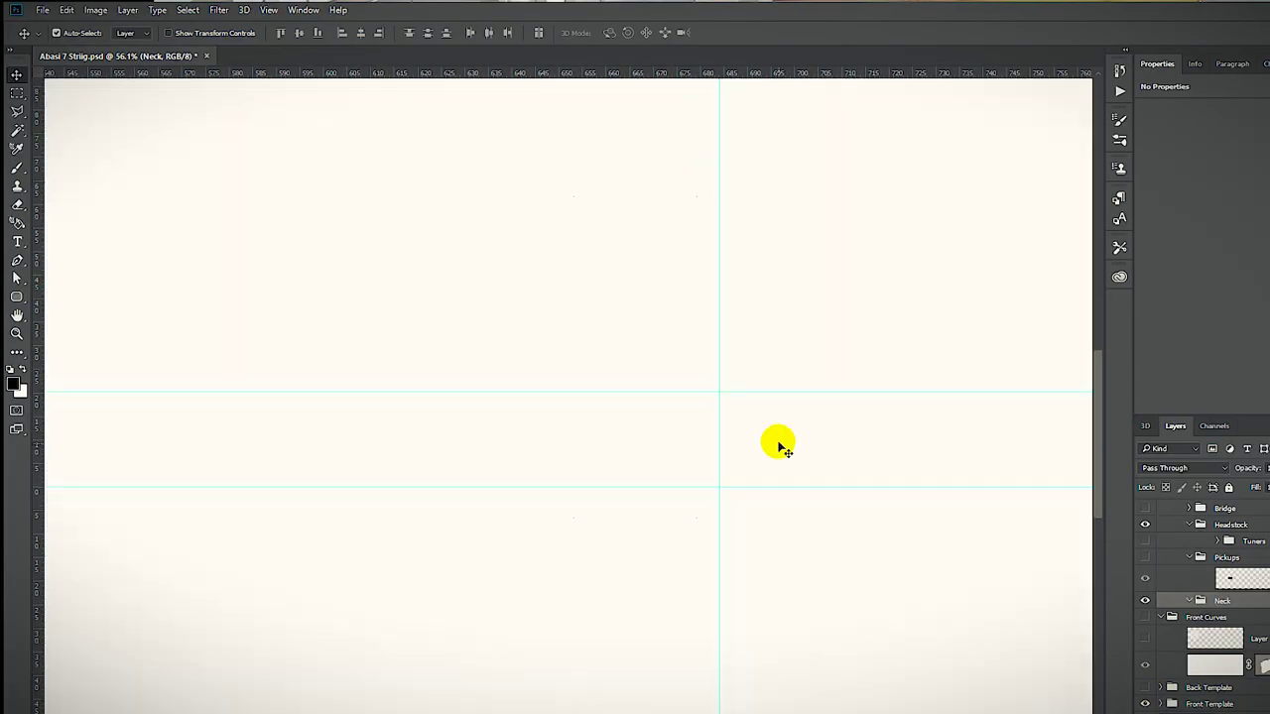
# - Set the ruler origin at the nut on the centre line and place horizontal guides about 25 mm either side
pyautogui.moveTo(38, 73); pyautogui.dragTo(719, 487)
pyautogui.moveTo(784, 72); pyautogui.dragTo(740, 371)
pyautogui.moveTo(792, 74); pyautogui.dragTo(777, 606)
pyautogui.scroll(3, 777, 606)
pyautogui.moveTo(777, 606)
pyautogui.mouseDown()
pyautogui.moveTo(777, 591)
pyautogui.moveTo(777, 604)
pyautogui.mouseUp()
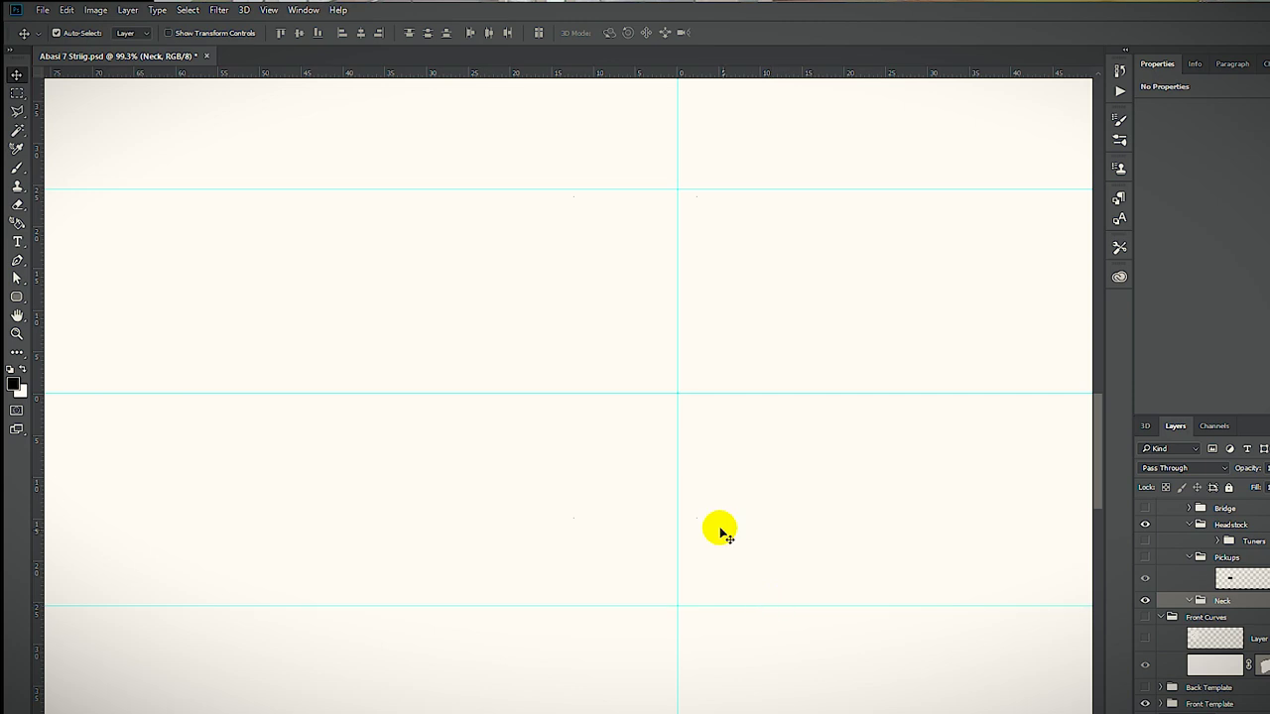
# - Place horizontal guides about 35 mm above and below the centre line at the bridge end
pyautogui.scroll(-10, 720, 529)
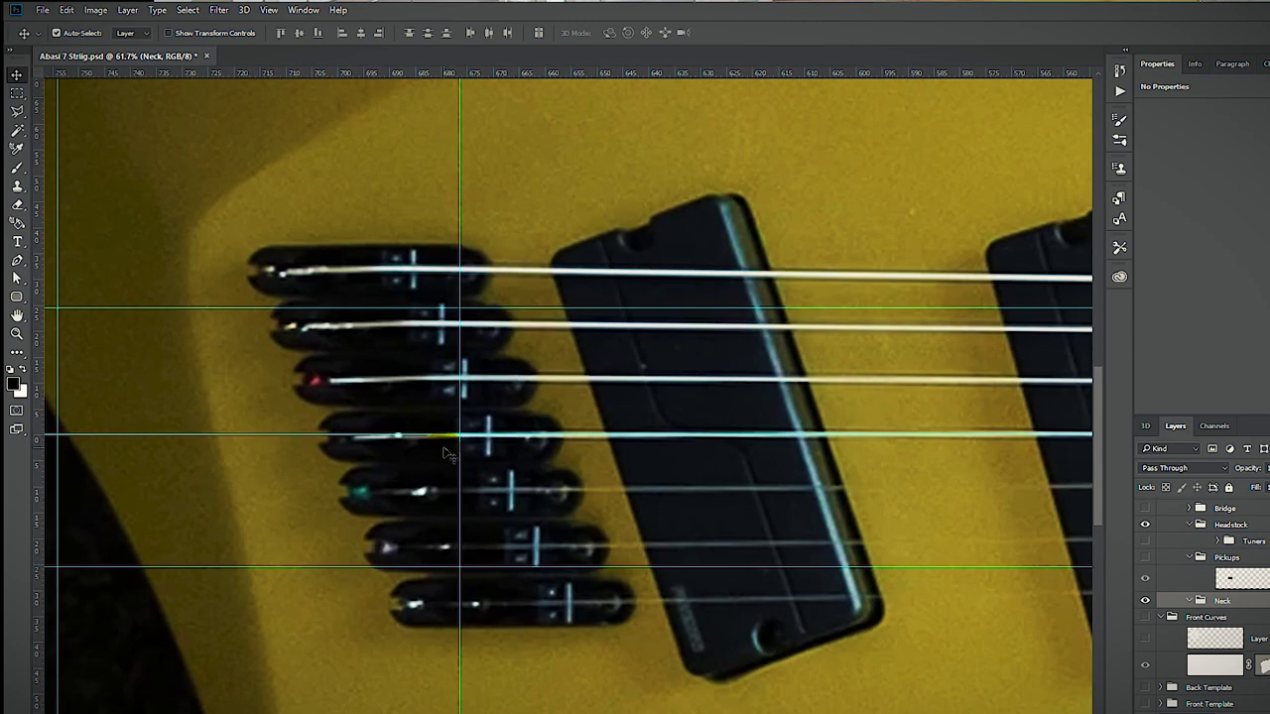
pyautogui.moveTo(472, 72); pyautogui.dragTo(474, 258)
pyautogui.moveTo(521, 73); pyautogui.dragTo(526, 616)
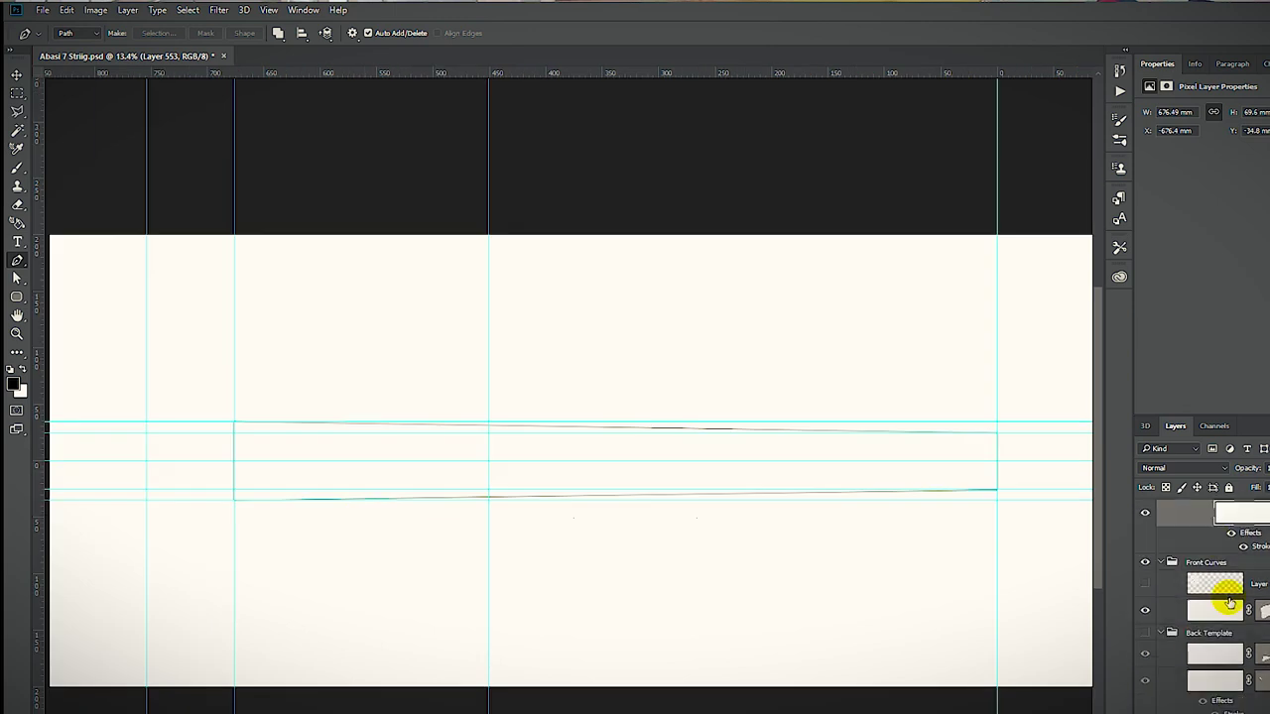
# - Select the Body Cuts layer and hide the Front Curves group
pyautogui.click(1230, 603)
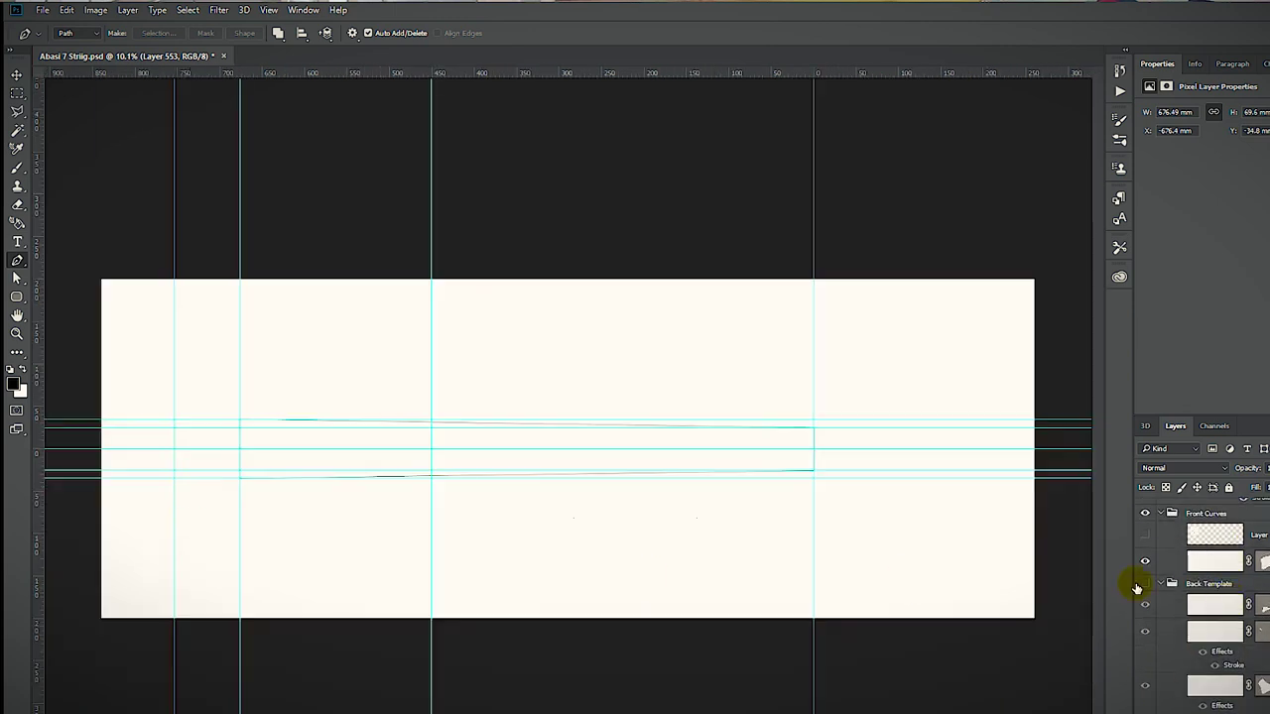
pyautogui.rightClick(1140, 593)
pyautogui.press('Escape')
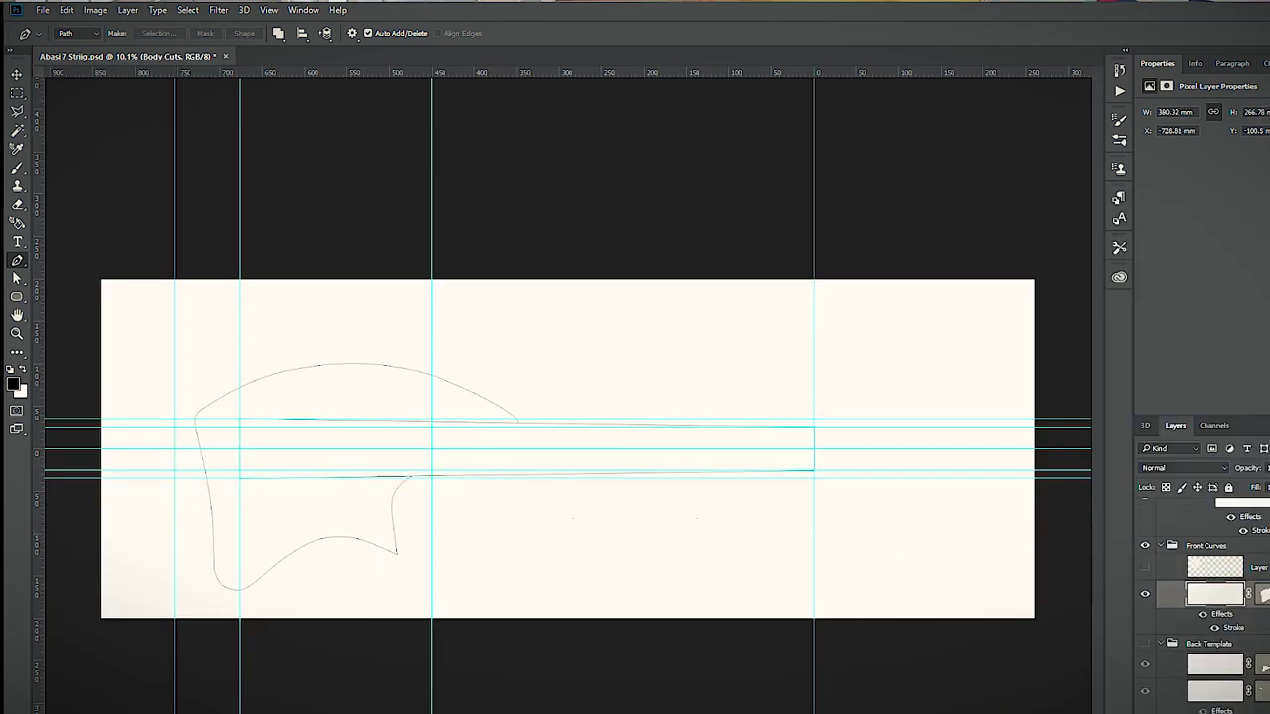
pyautogui.click(1144, 546)
pyautogui.scroll(-4, 1210, 595)
pyautogui.scroll(6, 421, 433)
pyautogui.scroll(2, 1265, 537)
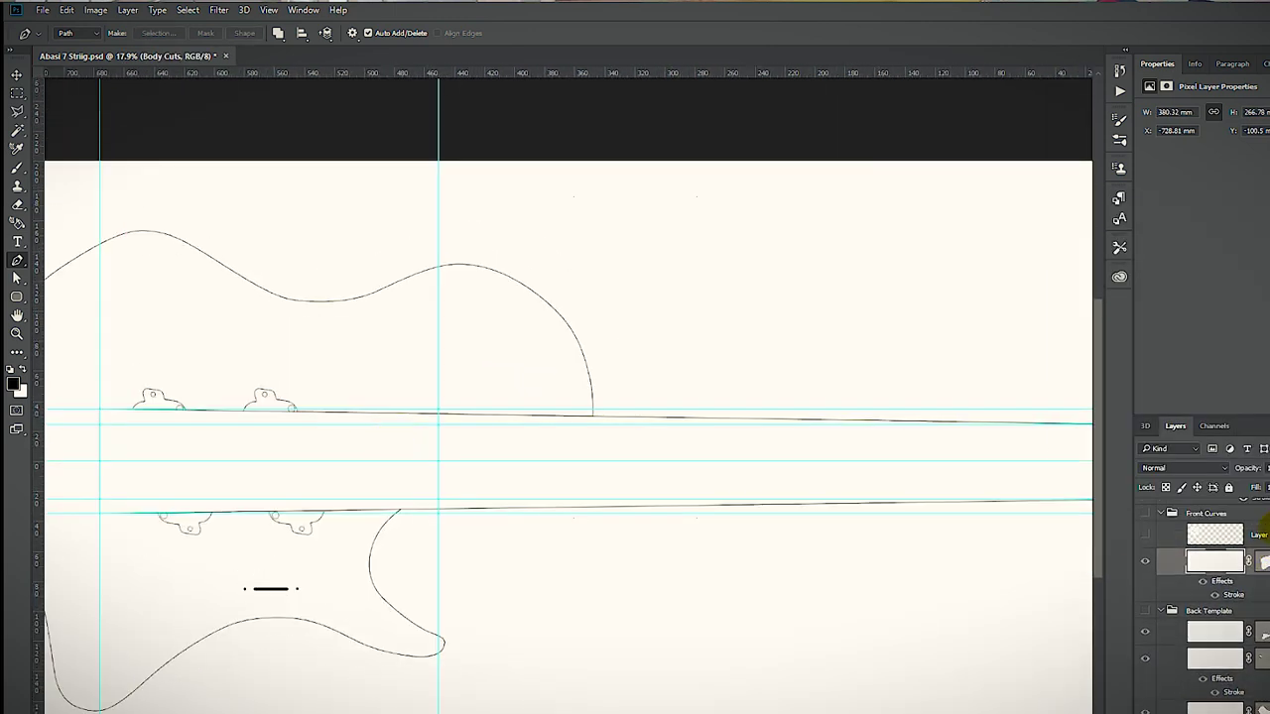
pyautogui.scroll(2, 1262, 535)
# - Copy the neck outline layer into the Front Template group and hide the Neck group
pyautogui.click(1240, 562)
pyautogui.click(1160, 610)
pyautogui.rightClick(1233, 619)
pyautogui.rightClick(1212, 623)
pyautogui.click(1031, 266)
pyautogui.click(997, 225)
pyautogui.moveTo(1232, 620); pyautogui.dragTo(1212, 703)
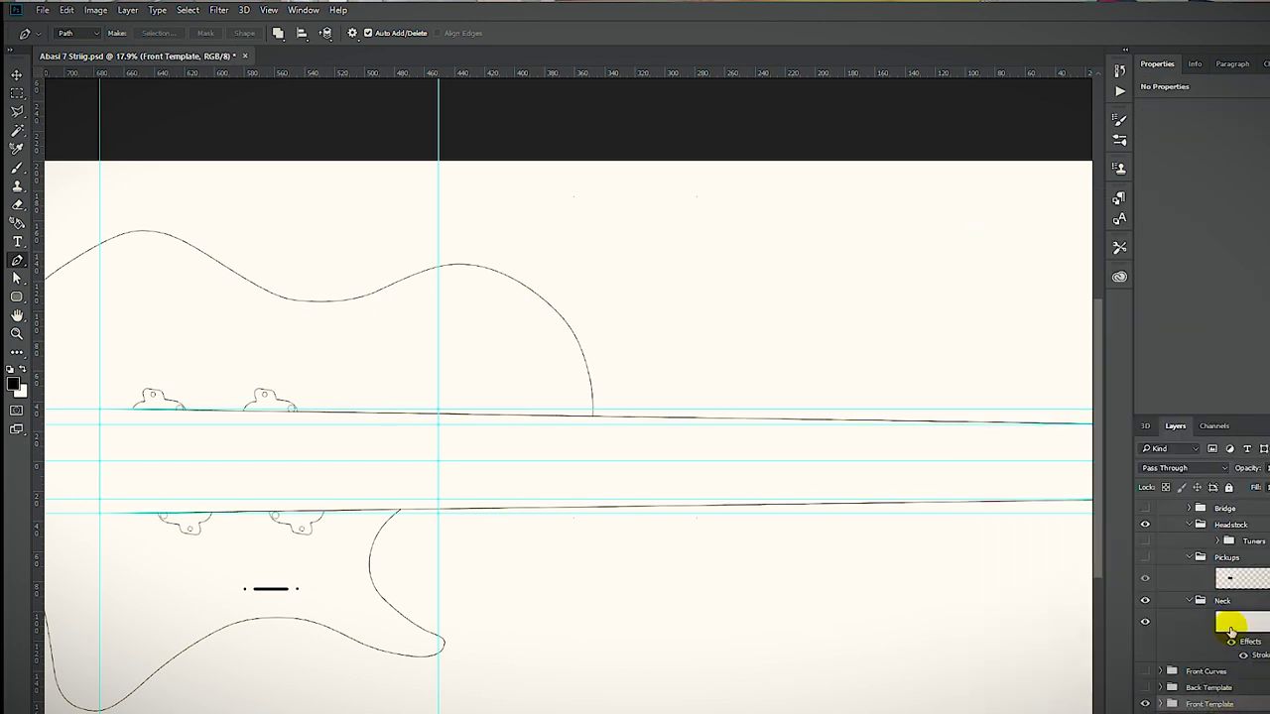
pyautogui.click(1145, 600)
# - Add anchor points to the copied neck path where it meets the body's edges and beside the neck pickup
pyautogui.hscroll(-4, 740, 405)
pyautogui.scroll(4, 779, 406)
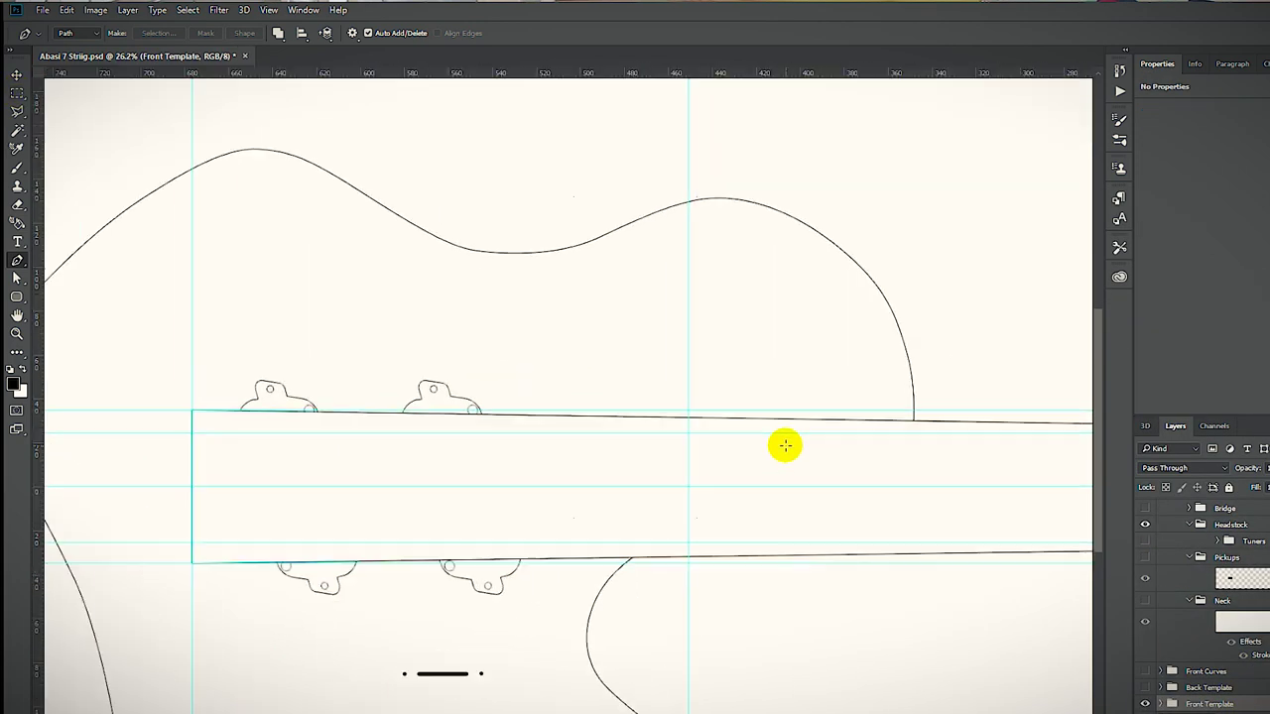
pyautogui.scroll(-5, 782, 444)
pyautogui.hscroll(10, 782, 445)
pyautogui.hscroll(-4, 782, 445)
pyautogui.click(1160, 703)
pyautogui.click(1212, 713)
pyautogui.rightClick(17, 260)
pyautogui.click(69, 287)
pyautogui.scroll(20, 350, 429)
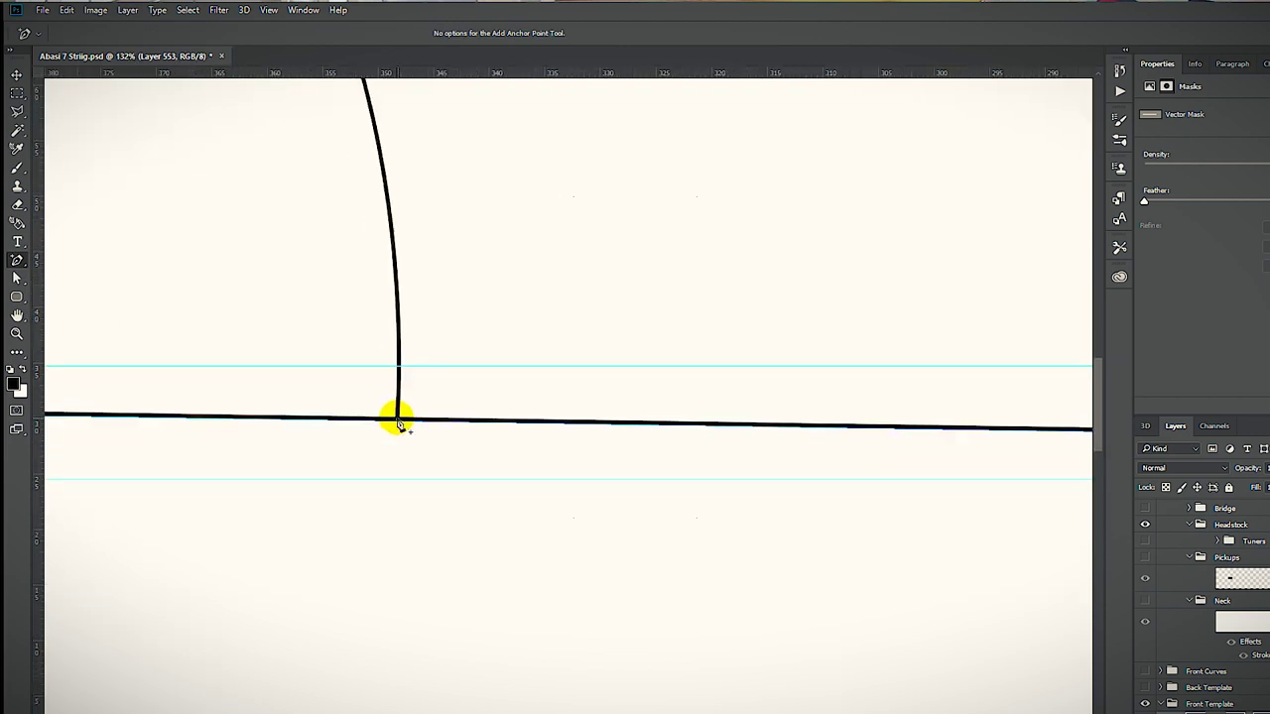
pyautogui.scroll(-5, 397, 421)
pyautogui.hscroll(2, 357, 473)
pyautogui.scroll(-3, 680, 447)
pyautogui.scroll(5, 746, 511)
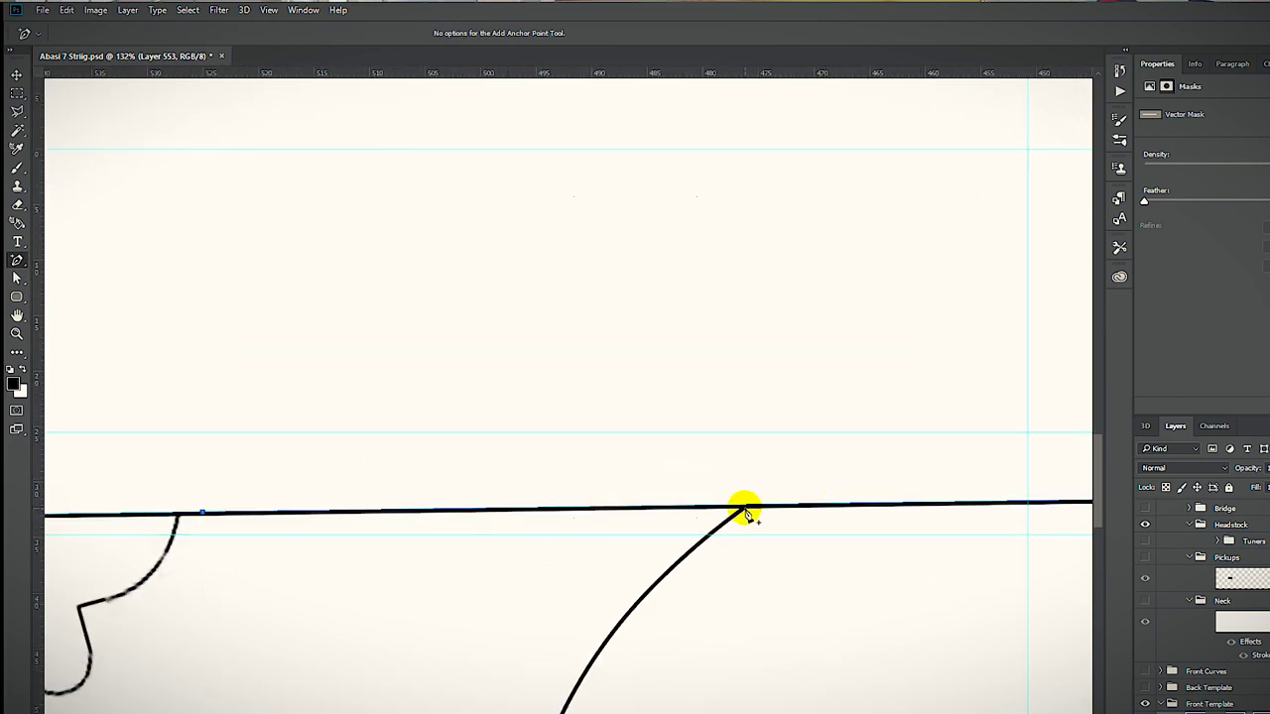
pyautogui.click(745, 508)
# - Delete the two corner anchors at the bridge end of the copied neck path
pyautogui.scroll(-17, 655, 511)
pyautogui.rightClick(16, 260)
pyautogui.click(69, 300)
pyautogui.click(234, 366)
pyautogui.click(234, 518)
pyautogui.press('Return')
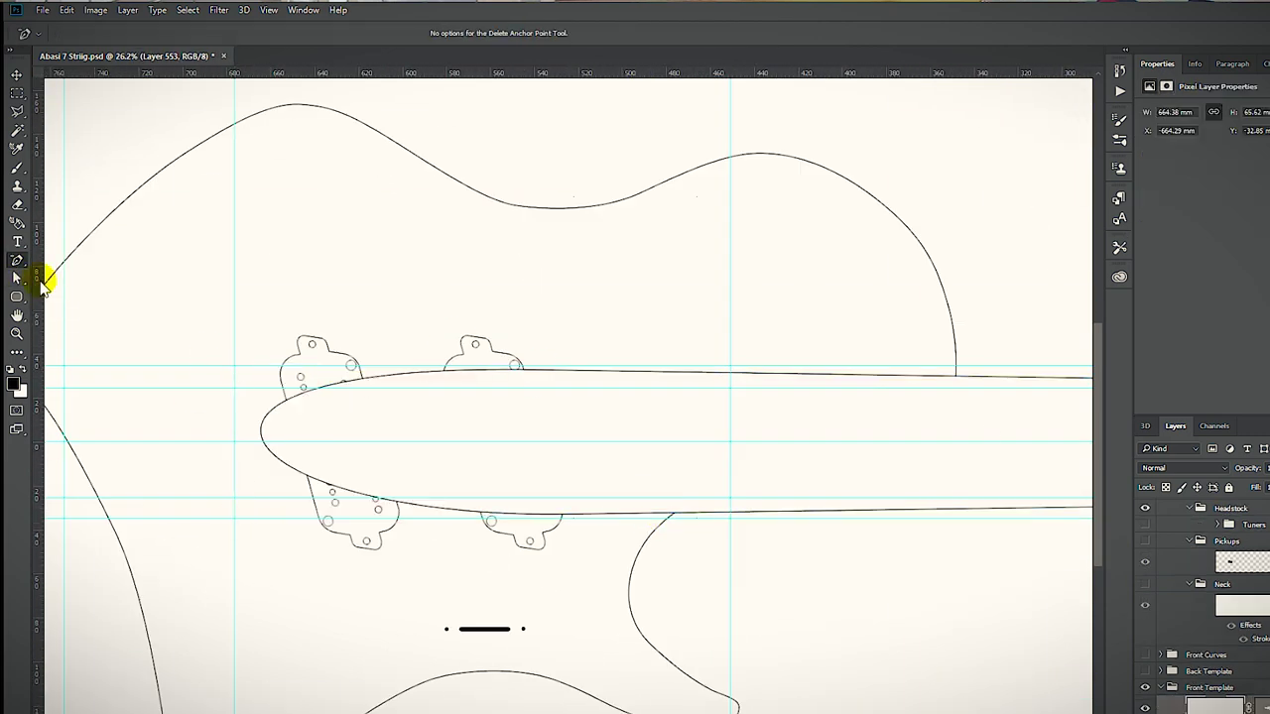
# - Delete the two corner anchors at the nut end of the copied neck path
pyautogui.rightClick(17, 260)
pyautogui.scroll(-2, 529, 672)
pyautogui.hscroll(3, 530, 671)
pyautogui.click(889, 513)
pyautogui.click(890, 574)
# - Convert the copied neck path's four remaining anchors into corner points with straight segments
pyautogui.rightClick(17, 260)
pyautogui.click(70, 314)
pyautogui.click(456, 507)
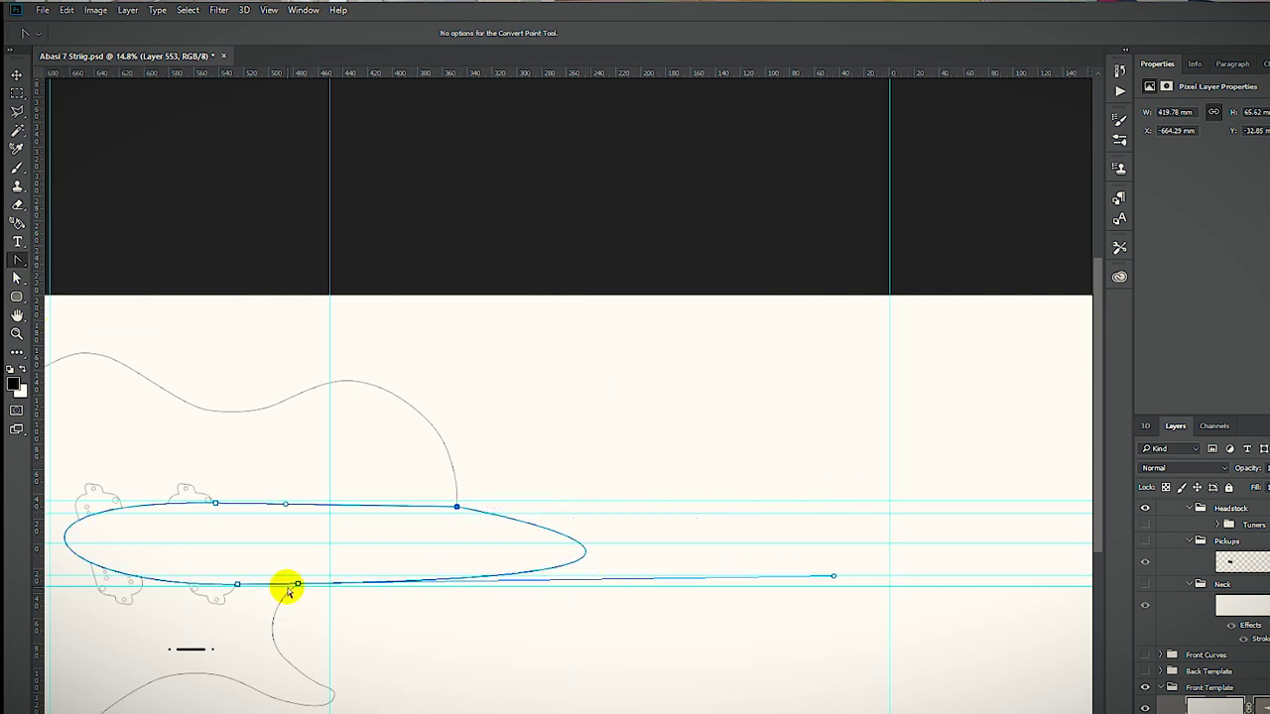
pyautogui.click(291, 586)
pyautogui.rightClick(17, 260)
pyautogui.click(69, 300)
pyautogui.click(889, 513)
pyautogui.click(890, 574)
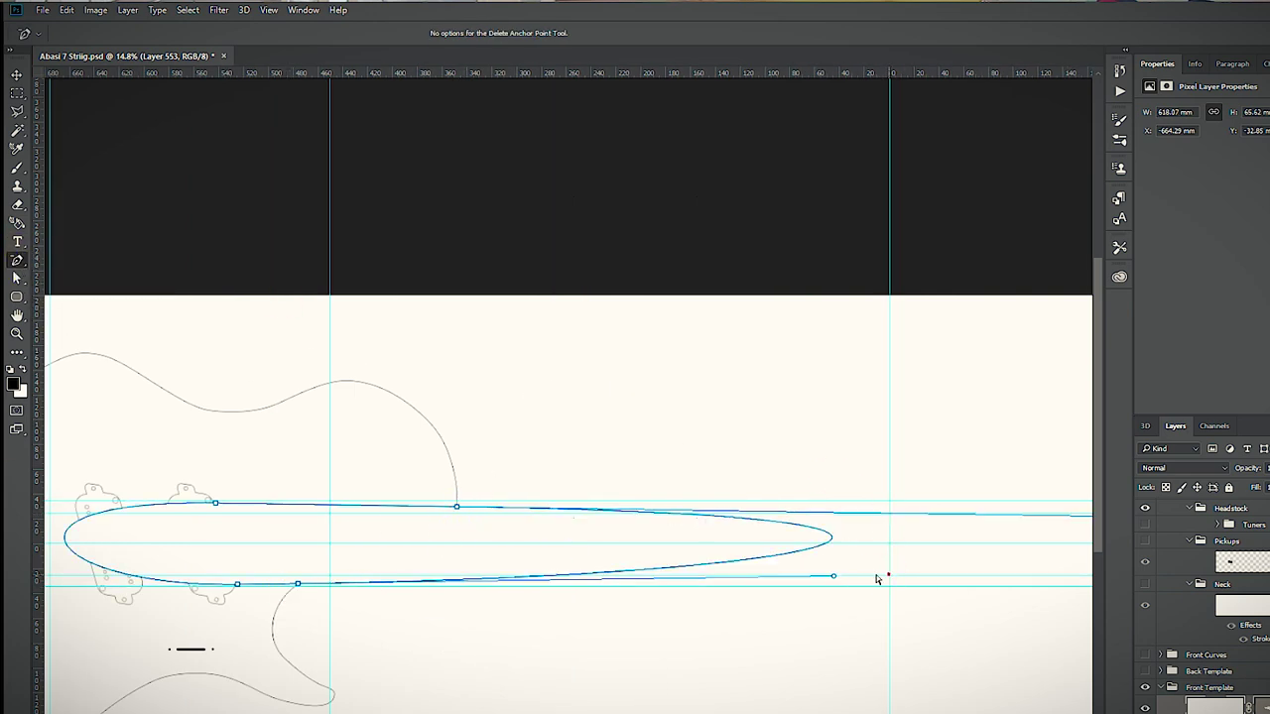
pyautogui.rightClick(17, 260)
pyautogui.click(70, 315)
pyautogui.click(215, 503)
pyautogui.click(237, 585)
# - Show the Front Curves group and bend the neck pocket path's slanted edge along the body-cut curve
pyautogui.click(1144, 539)
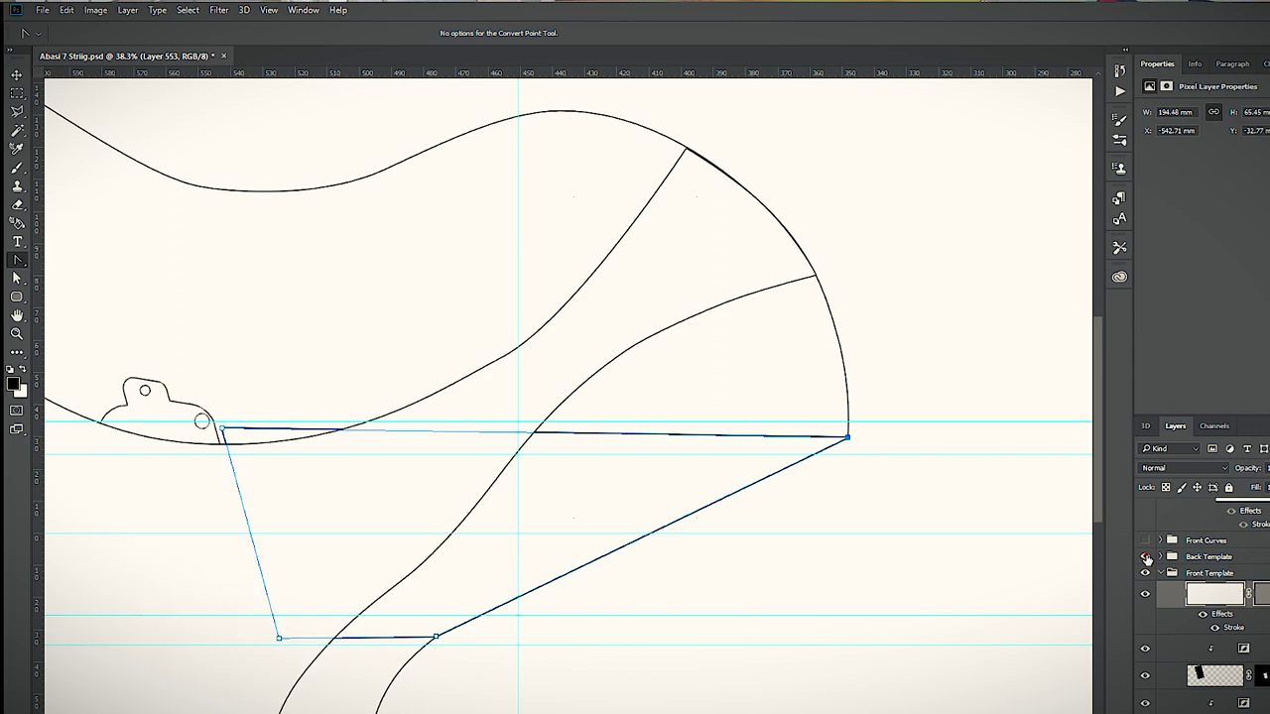
pyautogui.scroll(1, 668, 493)
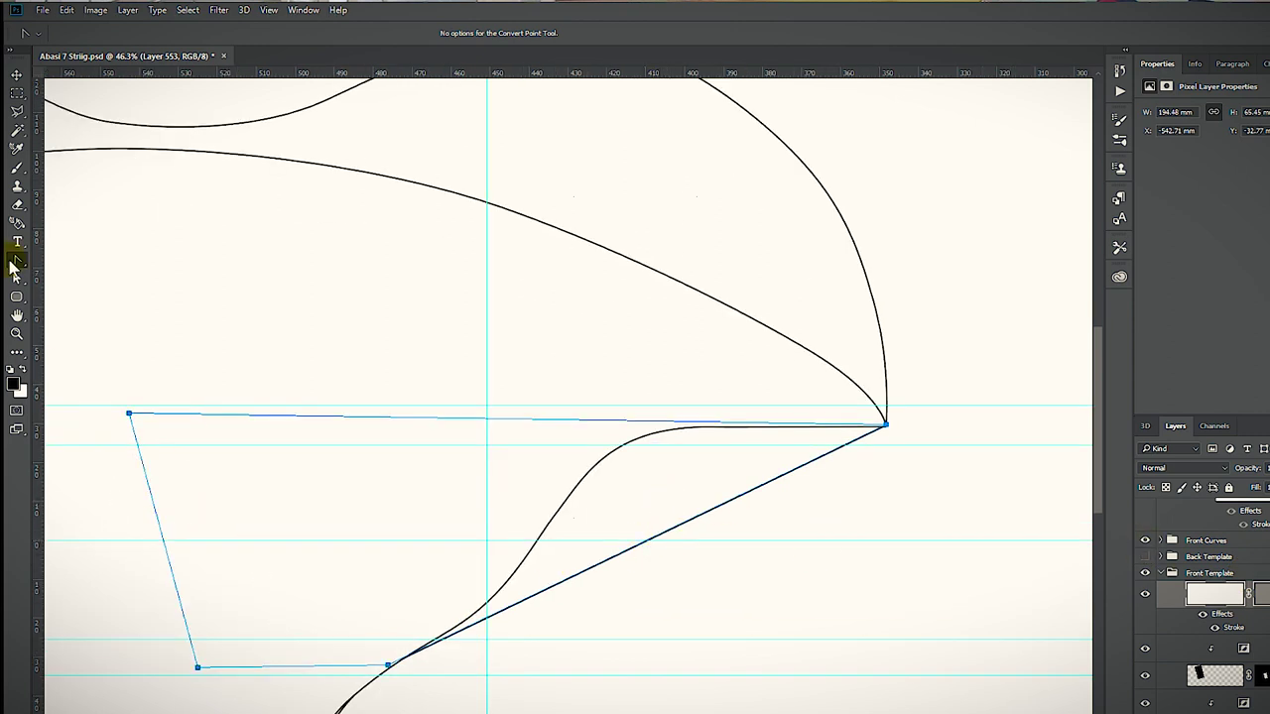
pyautogui.click(17, 279)
pyautogui.moveTo(648, 539); pyautogui.dragTo(621, 446)
pyautogui.moveTo(742, 386); pyautogui.dragTo(638, 406)
pyautogui.moveTo(477, 606); pyautogui.dragTo(440, 643)
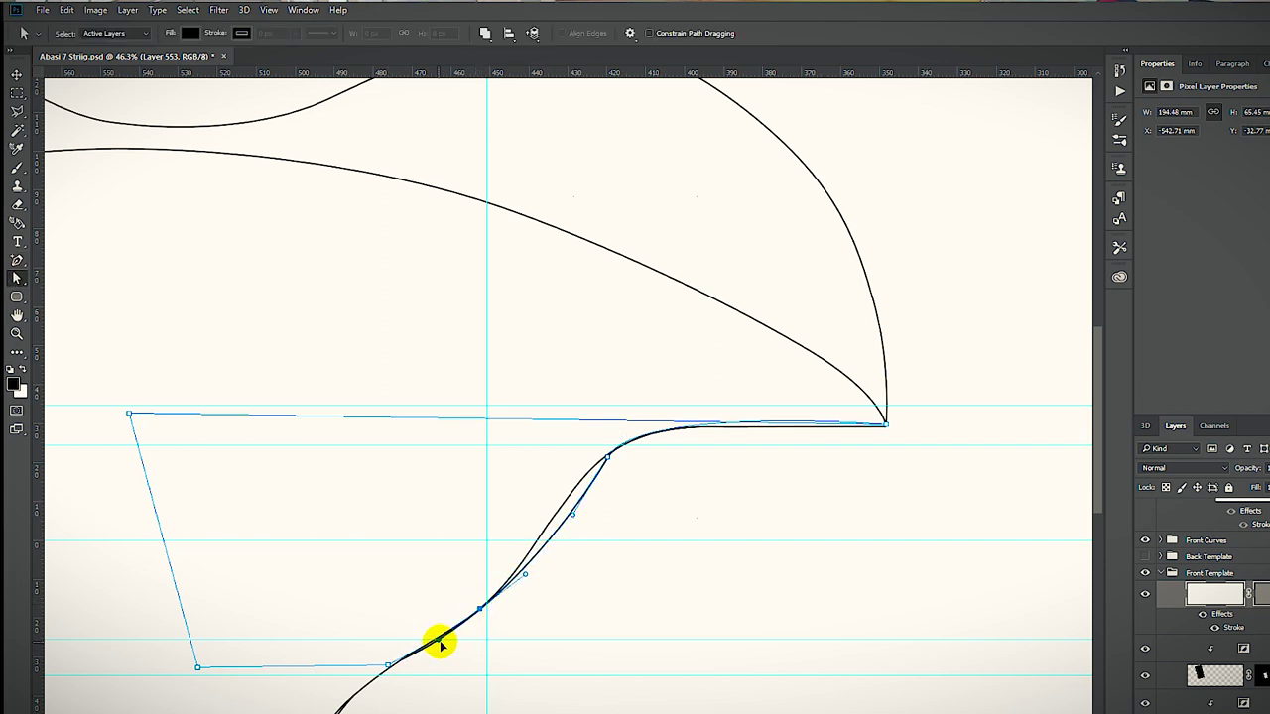
# - Make the neck pocket path's upper-horn corner sharp, fit the adjoining handles to the curve and hide the Front Curves group
pyautogui.click(884, 425)
pyautogui.click(17, 260)
pyautogui.click(53, 314)
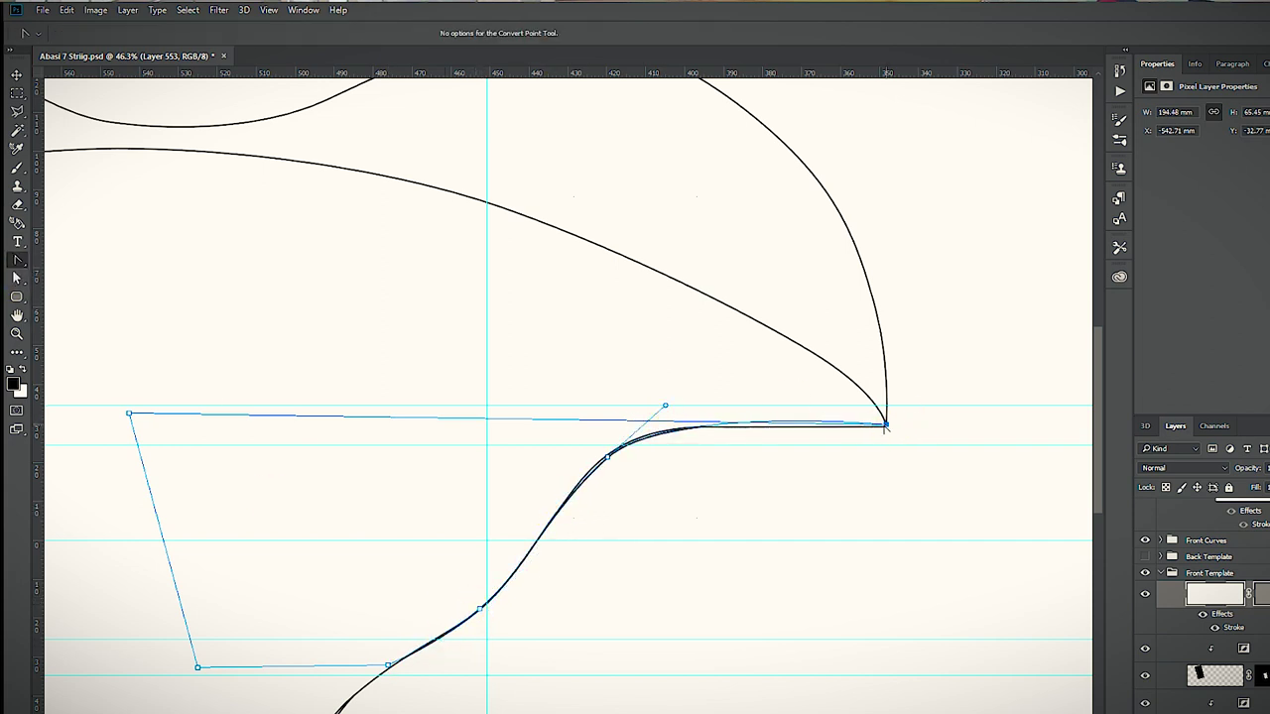
pyautogui.press('a')
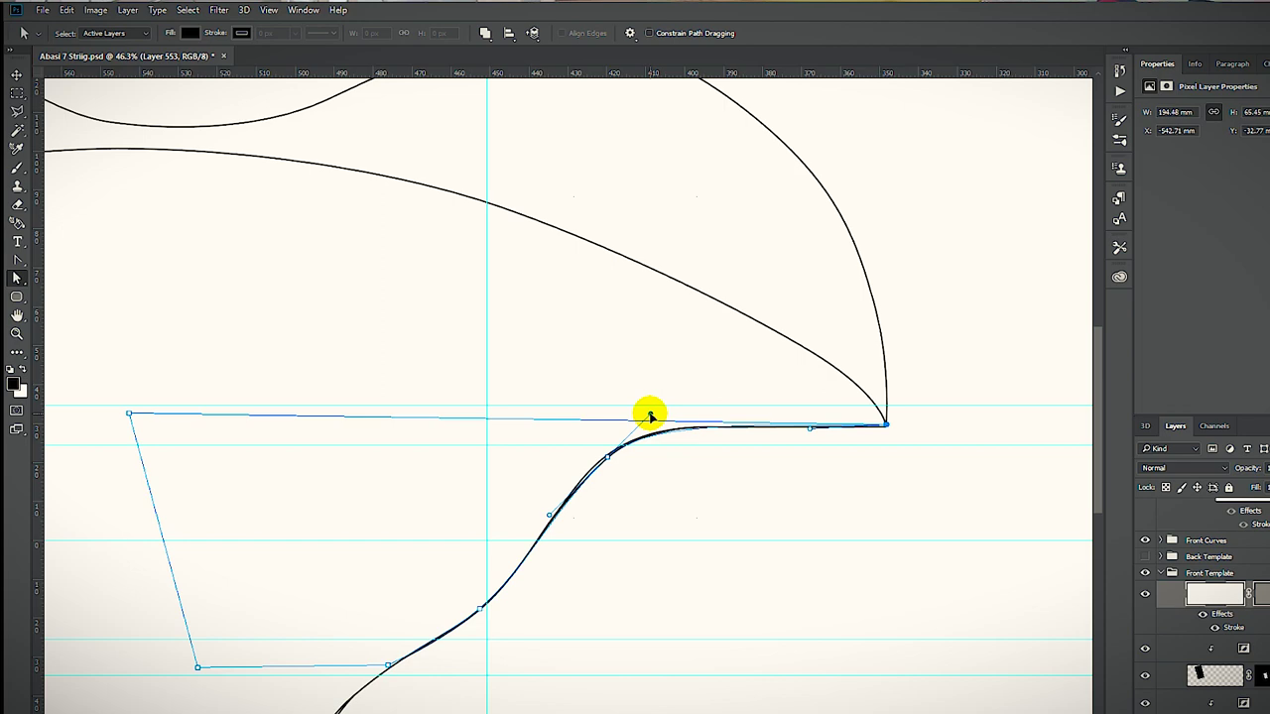
pyautogui.scroll(1, 364, 685)
pyautogui.click(1145, 542)
pyautogui.scroll(-9, 387, 590)
pyautogui.moveTo(330, 591); pyautogui.dragTo(665, 516)
pyautogui.scroll(7, 662, 548)
pyautogui.press('Return')
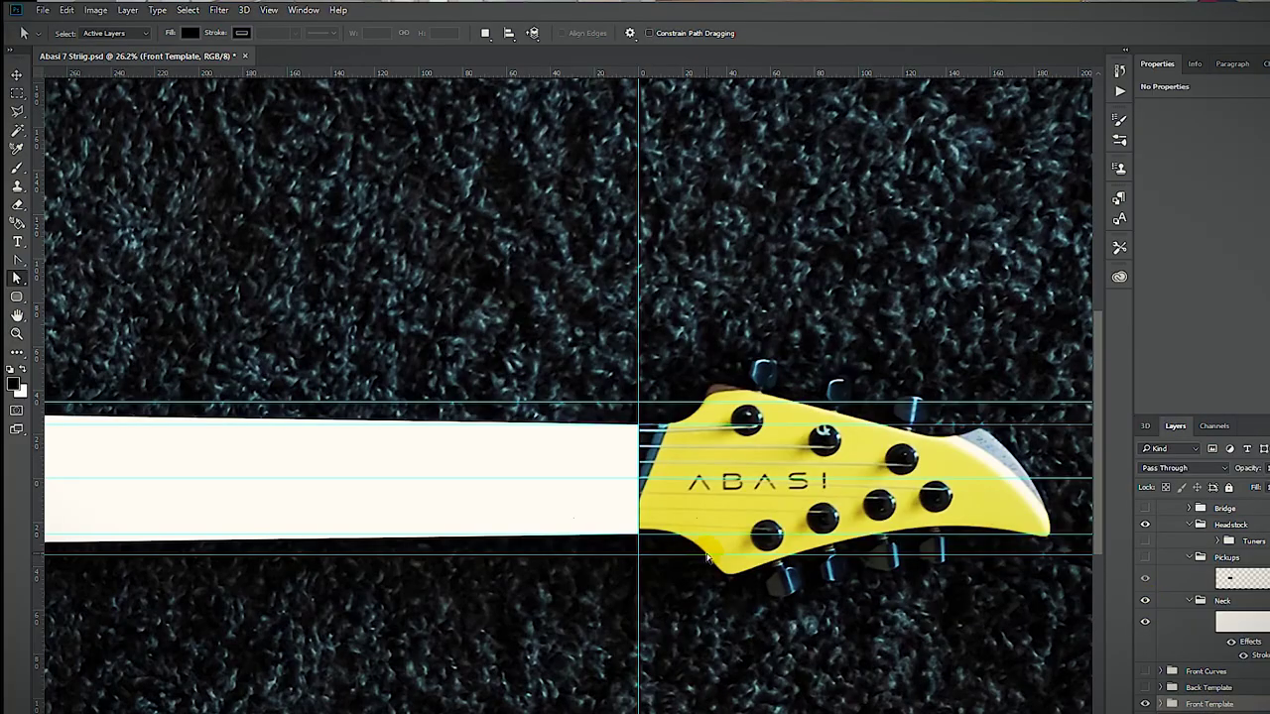
# - Trace the headstock's outline on the front photo with the Pen tool, overlapping the end of the neck
pyautogui.scroll(2, 706, 500)
pyautogui.moveTo(706, 500); pyautogui.dragTo(423, 498)
pyautogui.press('p')
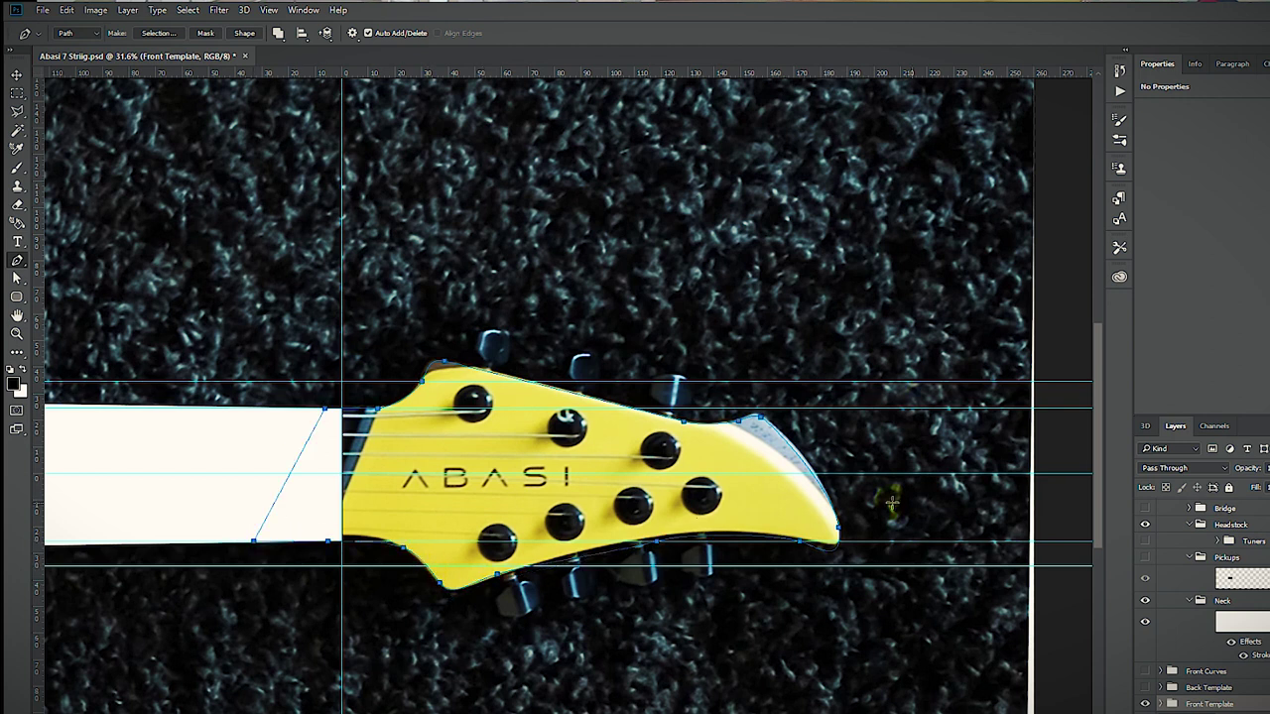
# - Add a new layer in the Headstock group, fill it with white and mask it with the traced headstock path
pyautogui.scroll(4, 891, 503)
pyautogui.moveTo(892, 503); pyautogui.dragTo(1061, 502)
pyautogui.click(1240, 541)
pyautogui.hotkey('ctrl', 'alt', 'shift', 'n')
pyautogui.hotkey('ctrl', 'BackSpace')
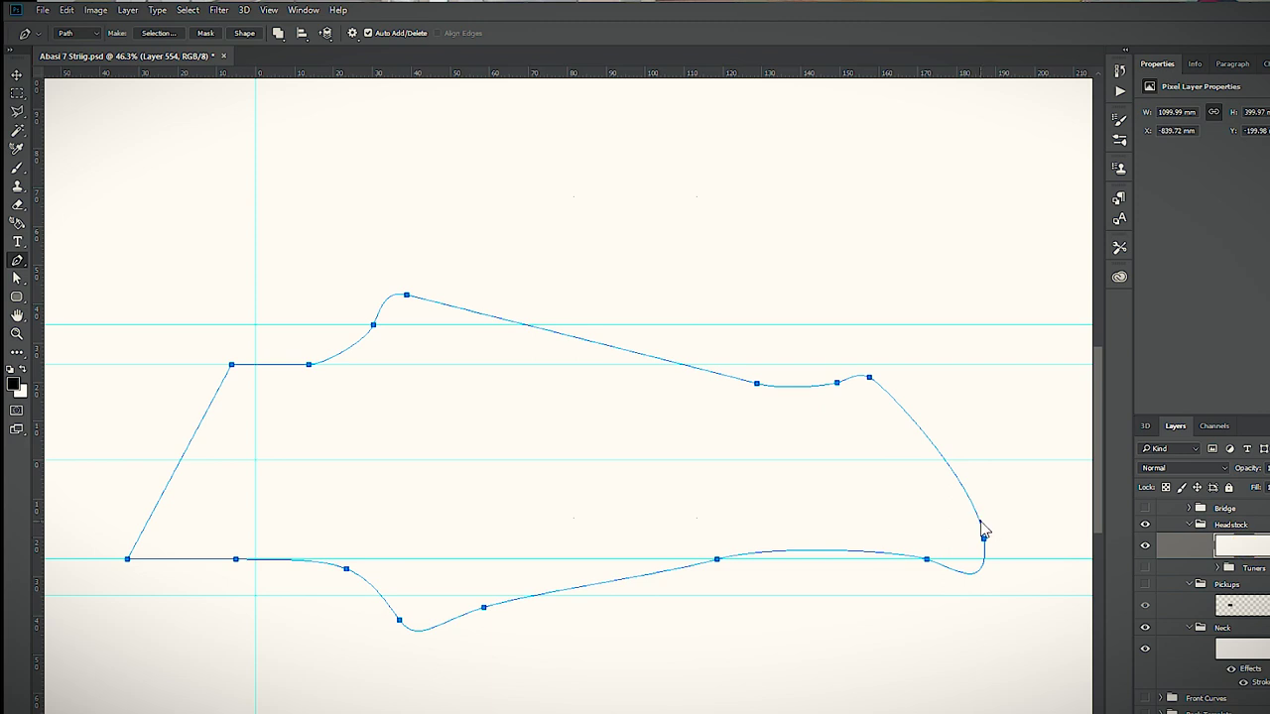
pyautogui.click(206, 32)
# - Lower the headstock layer's opacity and fit the mask path's curves to the headstock's upper edge on the photo
pyautogui.click(1268, 468)
pyautogui.moveTo(1268, 486); pyautogui.dragTo(1255, 486)
pyautogui.click(17, 281)
pyautogui.scroll(6, 486, 325)
pyautogui.moveTo(486, 326); pyautogui.dragTo(368, 337)
pyautogui.moveTo(226, 284); pyautogui.dragTo(189, 284)
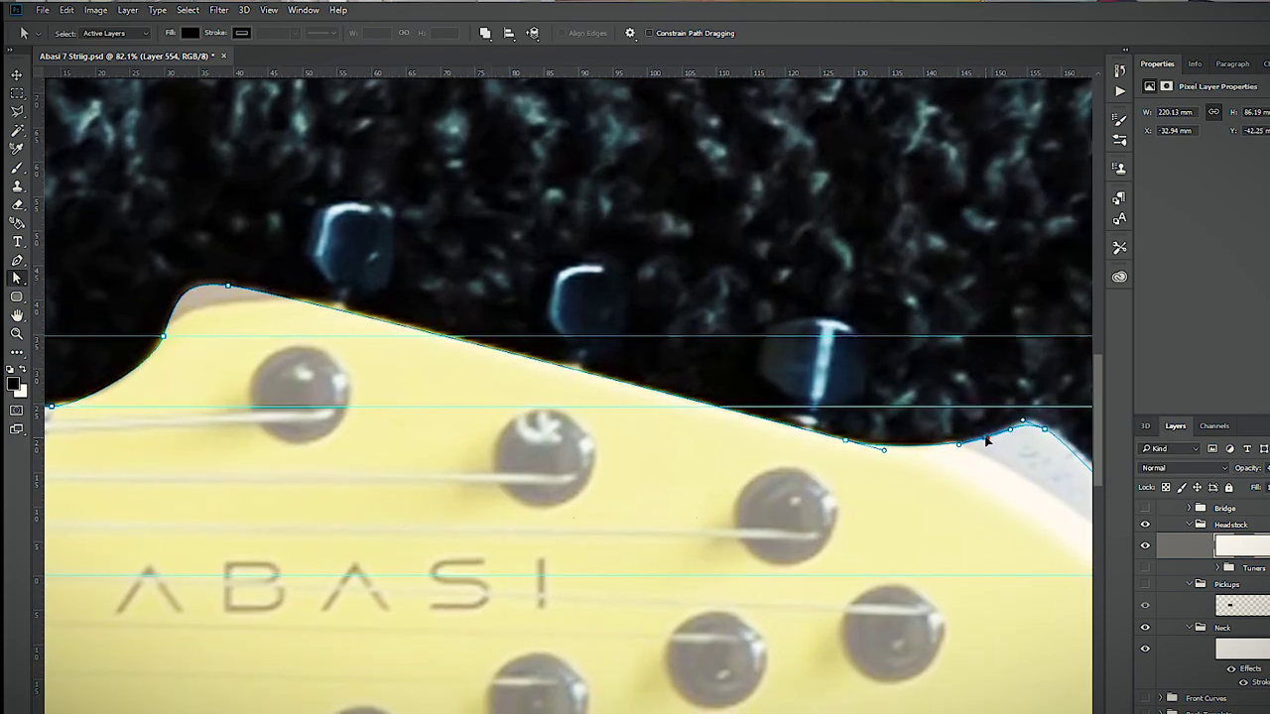
pyautogui.moveTo(986, 439); pyautogui.dragTo(692, 338)
pyautogui.moveTo(764, 375); pyautogui.dragTo(760, 382)
# - Adjust the mask path's anchors and handles around the headstock's pointed tip to match the photo
pyautogui.moveTo(900, 713); pyautogui.dragTo(915, 684)
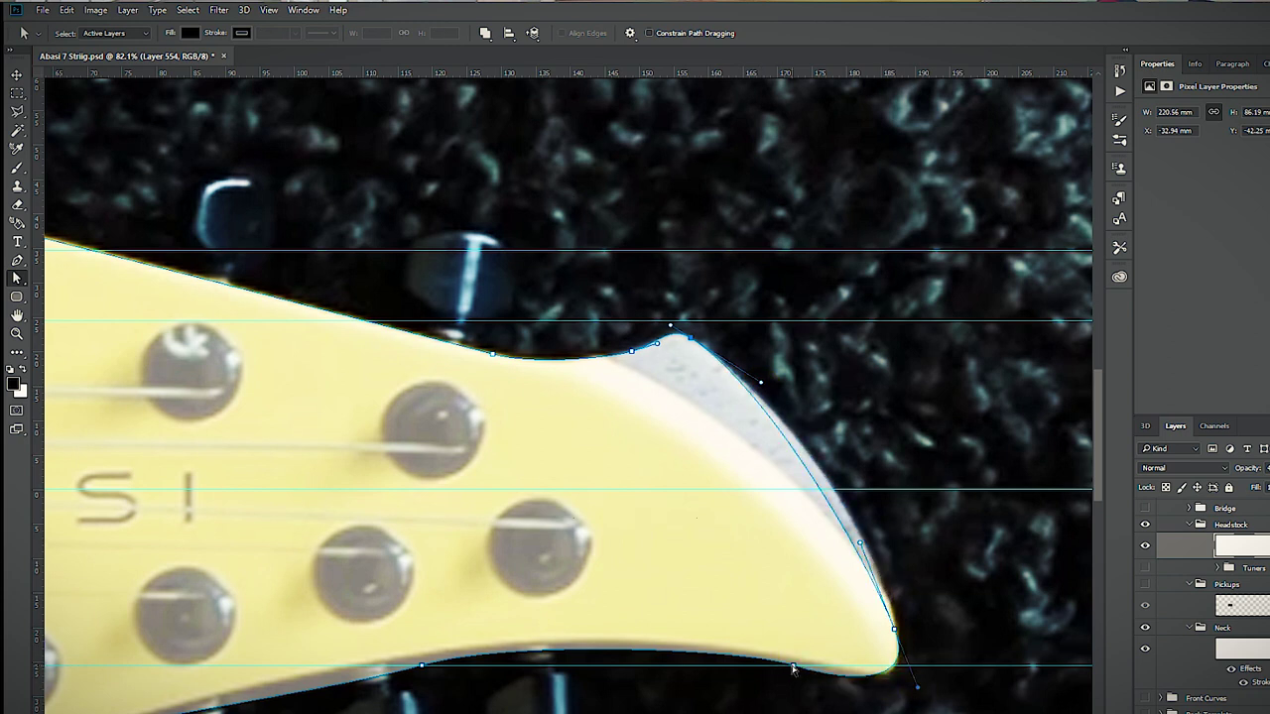
pyautogui.moveTo(794, 664); pyautogui.dragTo(763, 657)
pyautogui.moveTo(793, 668); pyautogui.dragTo(869, 674)
pyautogui.moveTo(894, 629); pyautogui.dragTo(895, 638)
pyautogui.moveTo(917, 692); pyautogui.dragTo(909, 697)
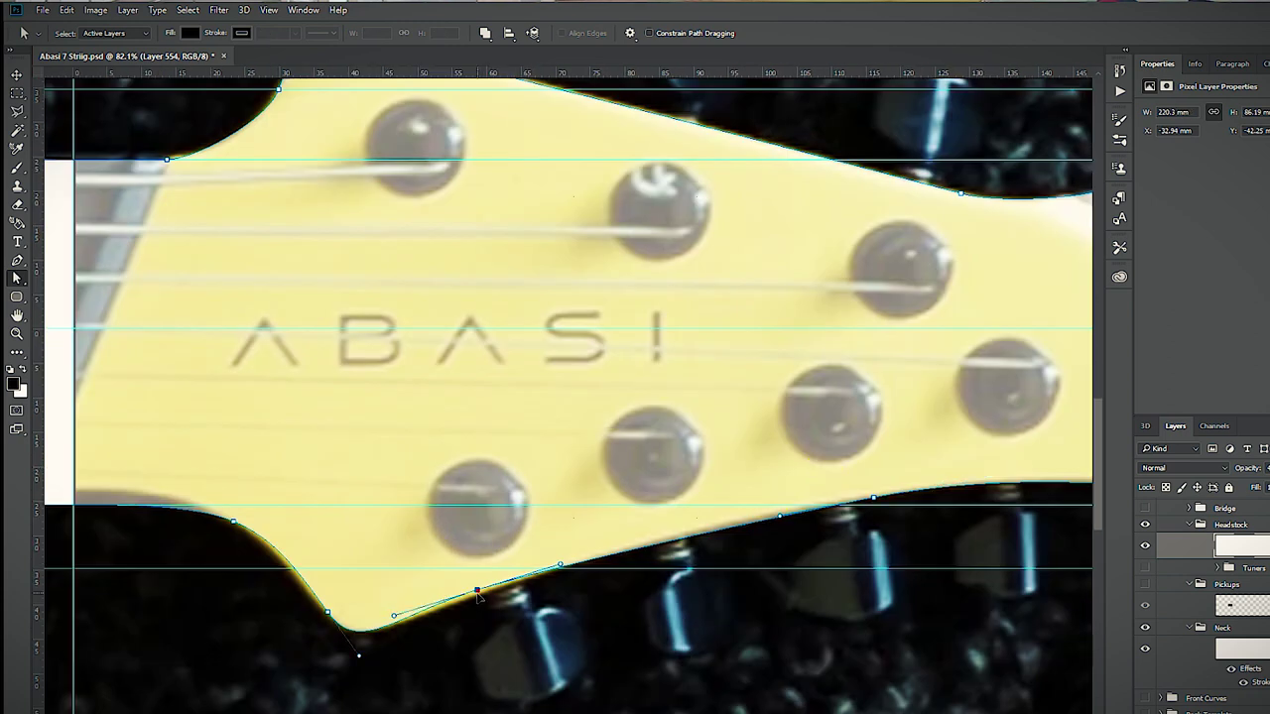
# - Fit the mask path's handles and anchors to the headstock's lower edge and the lower corner near the nut
pyautogui.moveTo(560, 564); pyautogui.dragTo(592, 549)
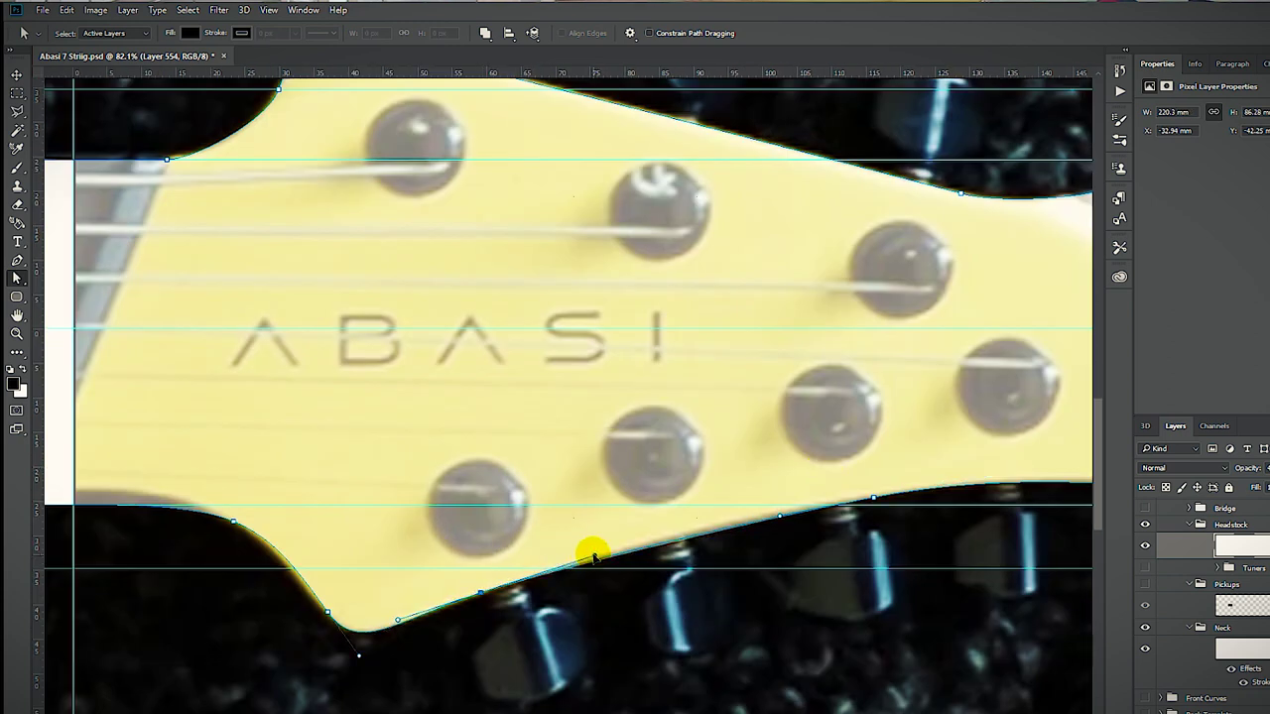
pyautogui.moveTo(327, 612); pyautogui.dragTo(323, 611)
pyautogui.moveTo(275, 538); pyautogui.dragTo(273, 548)
pyautogui.moveTo(257, 559); pyautogui.dragTo(603, 569)
pyautogui.scroll(-8, 516, 596)
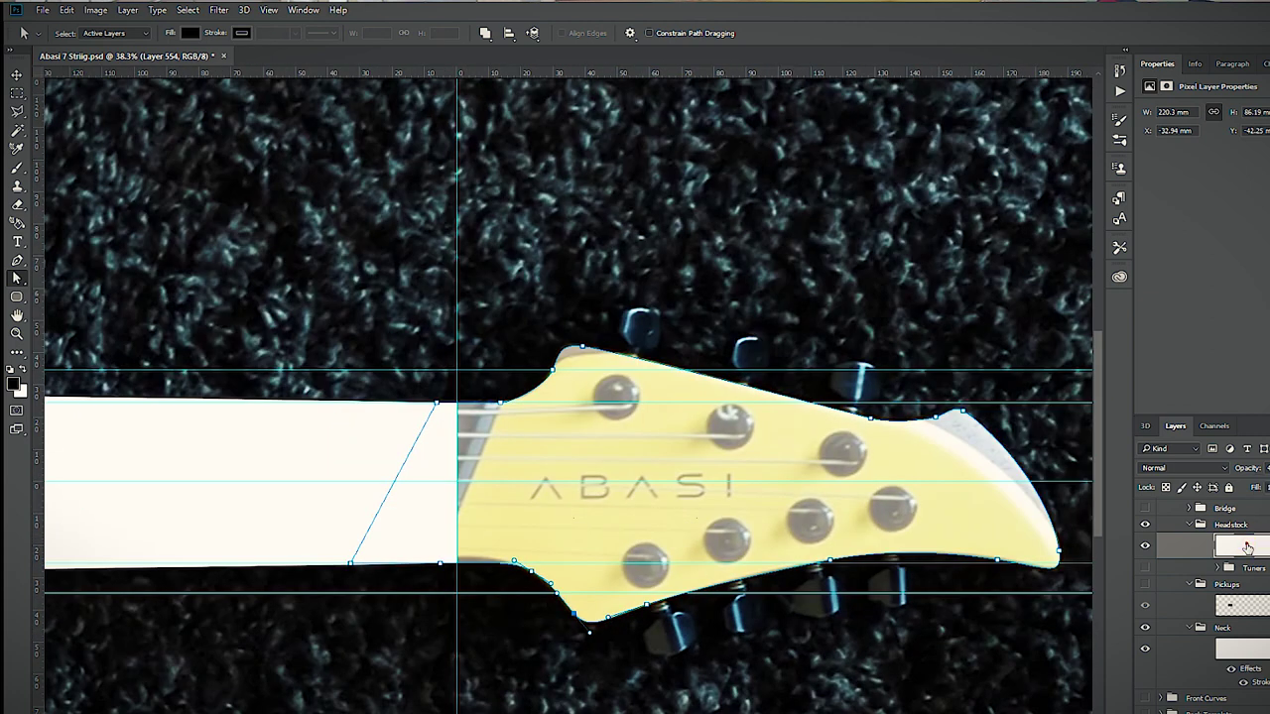
# - On a new layer, make a circular selection about 10 mm wide over the first upper tuner post and stroke it in black
pyautogui.scroll(4, 636, 410)
pyautogui.hotkey('ctrl', 'shift', 'alt', 'n')
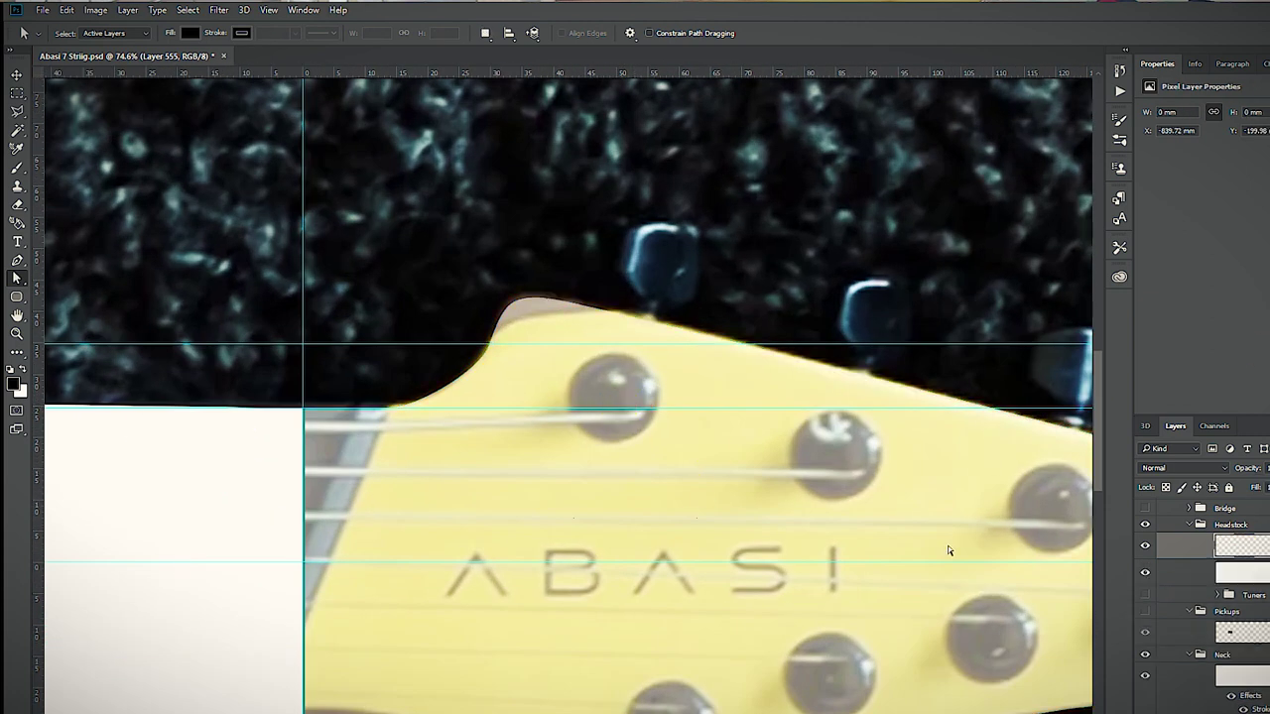
pyautogui.press('m')
pyautogui.moveTo(612, 390); pyautogui.dragTo(648, 426)
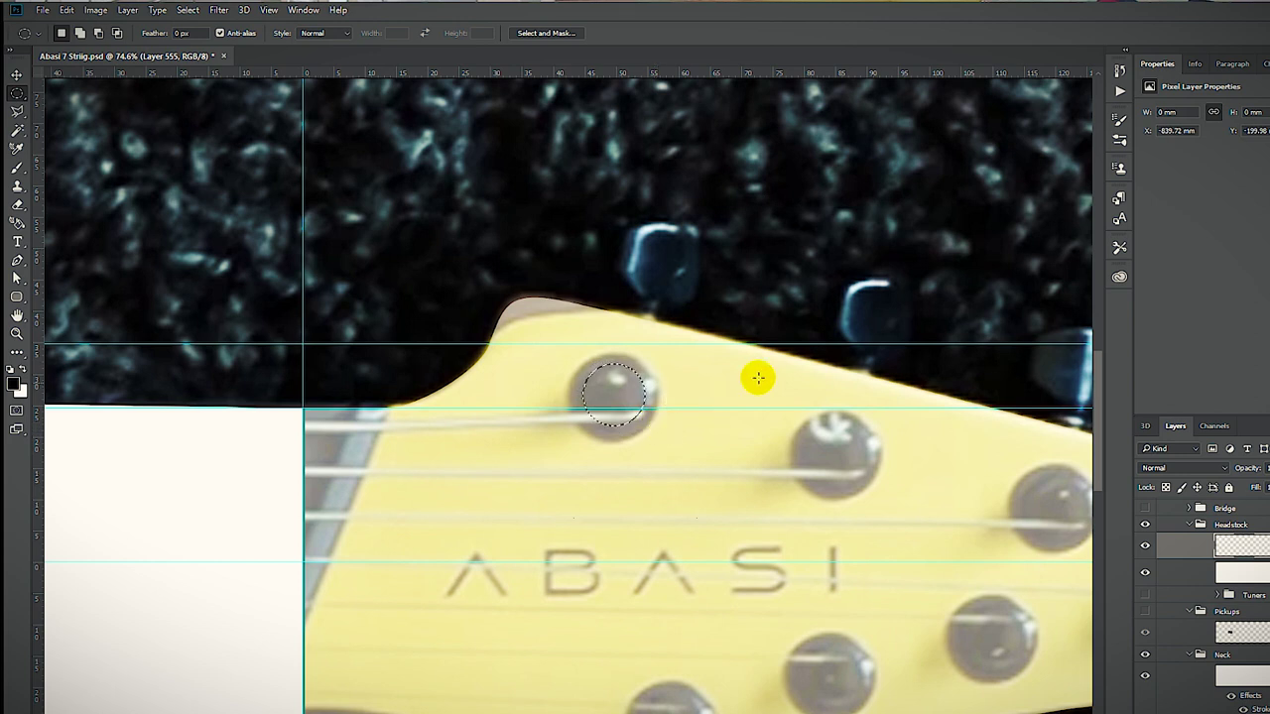
pyautogui.click(97, 11)
pyautogui.moveTo(68, 11)
pyautogui.click(119, 286)
pyautogui.click(476, 182)
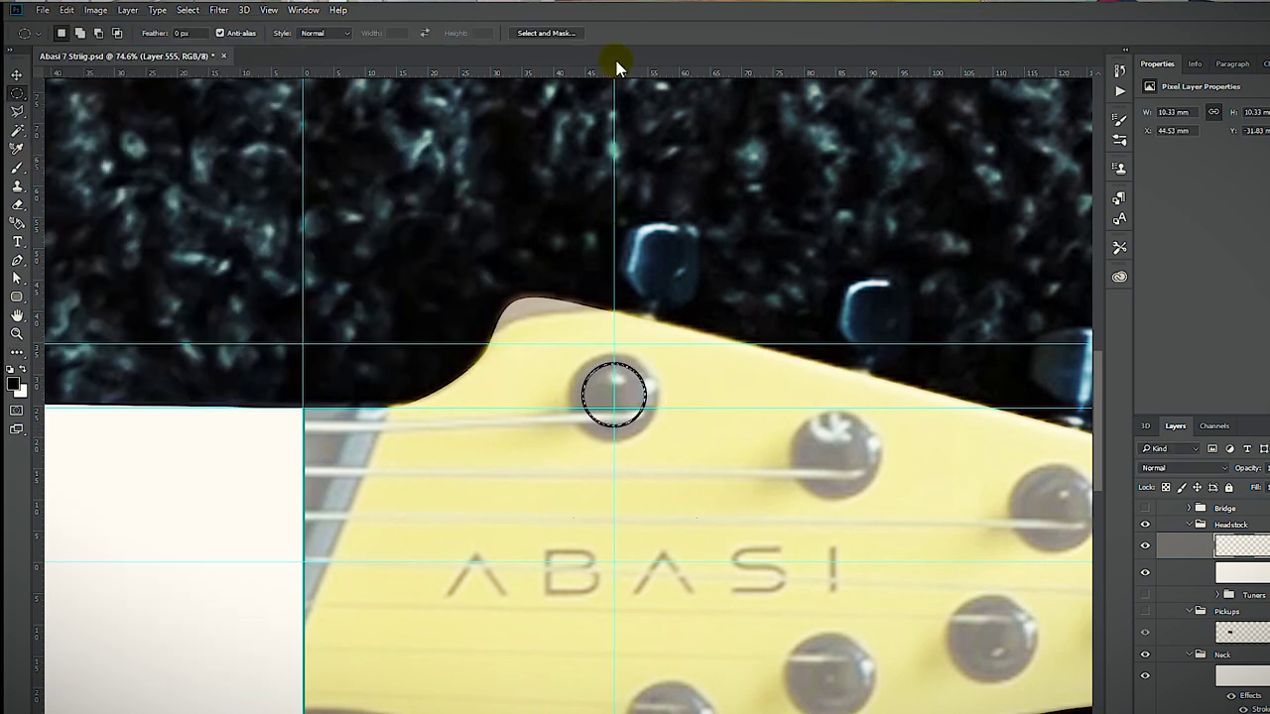
# - Paint a black crosshair through the circle's centre and copy the finished tuner mark onto the other six tuner posts
pyautogui.press('b')
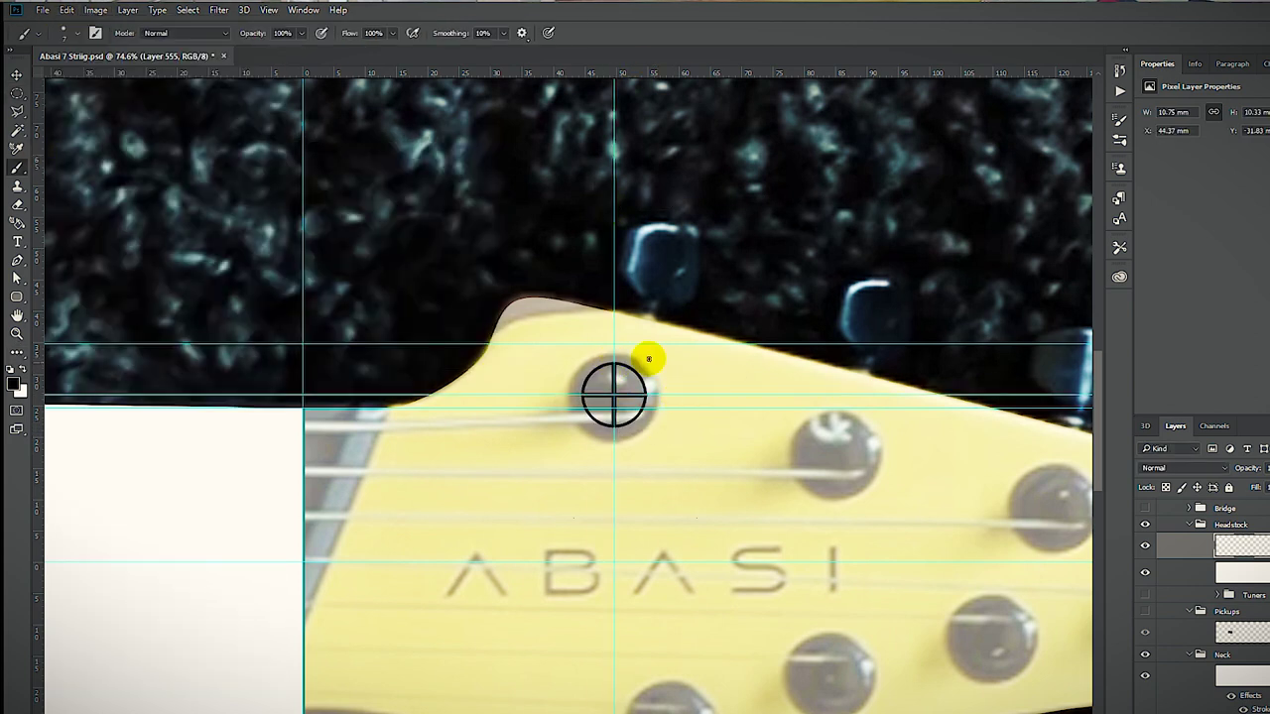
pyautogui.press('v')
pyautogui.moveTo(683, 382); pyautogui.dragTo(510, 658)
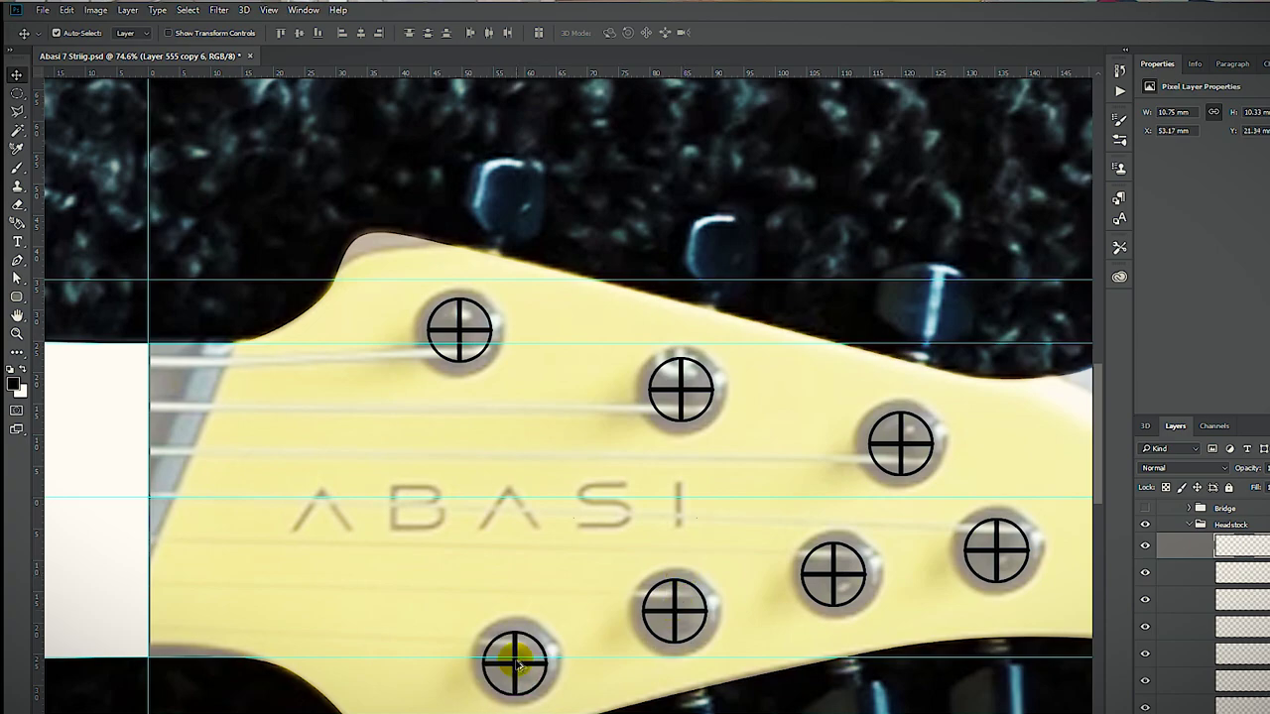